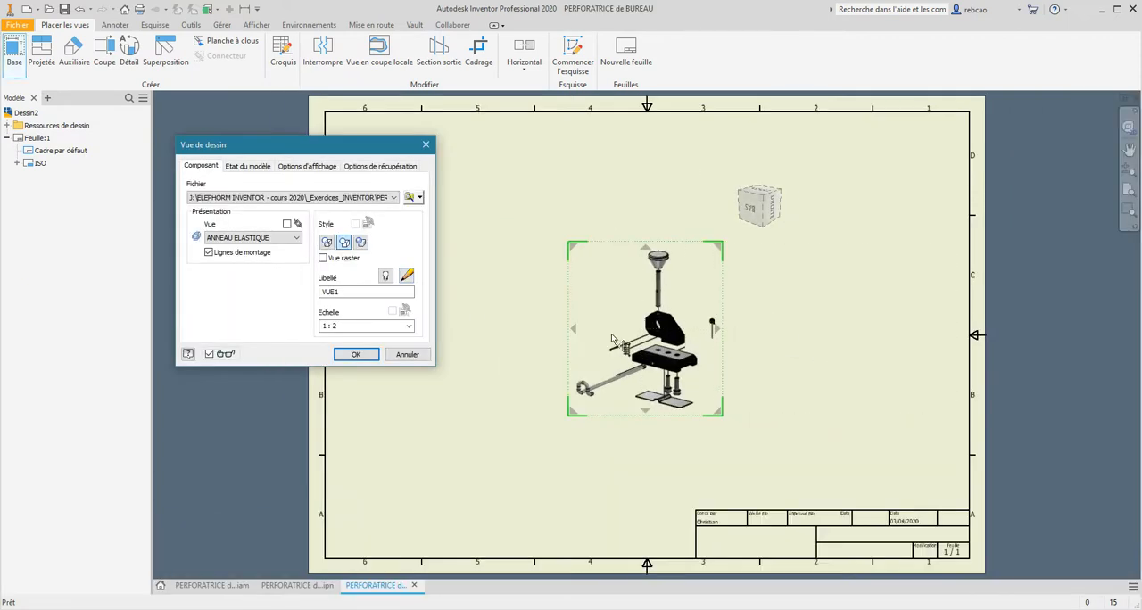
- Place the exploded presentation view on the sheet and set it to 1:1 scale with the shaded style
right_click(628, 335)
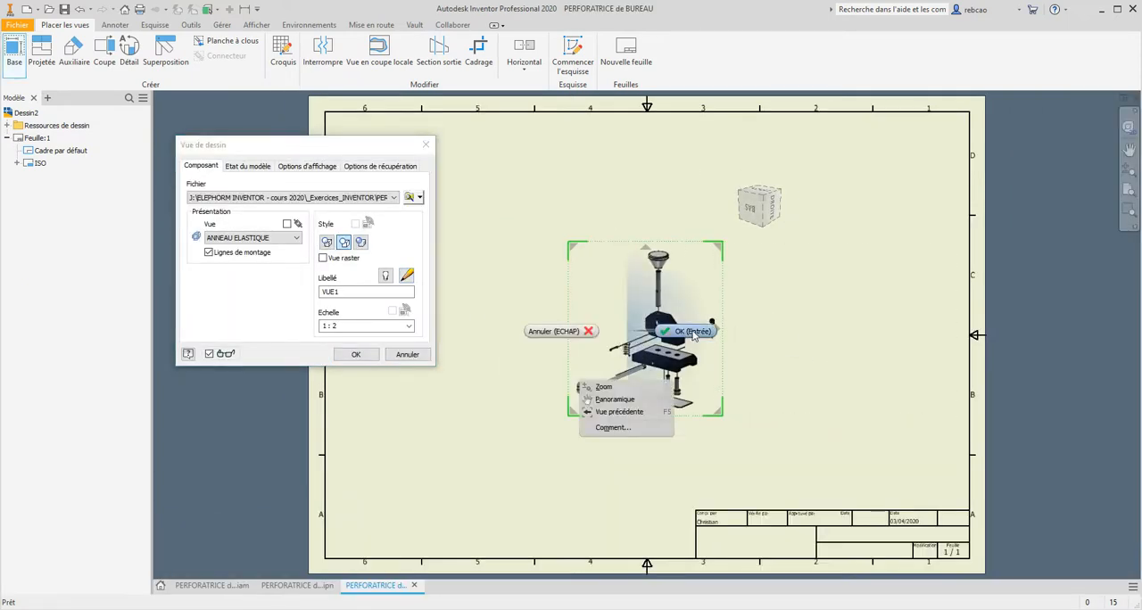
left_click(689, 336)
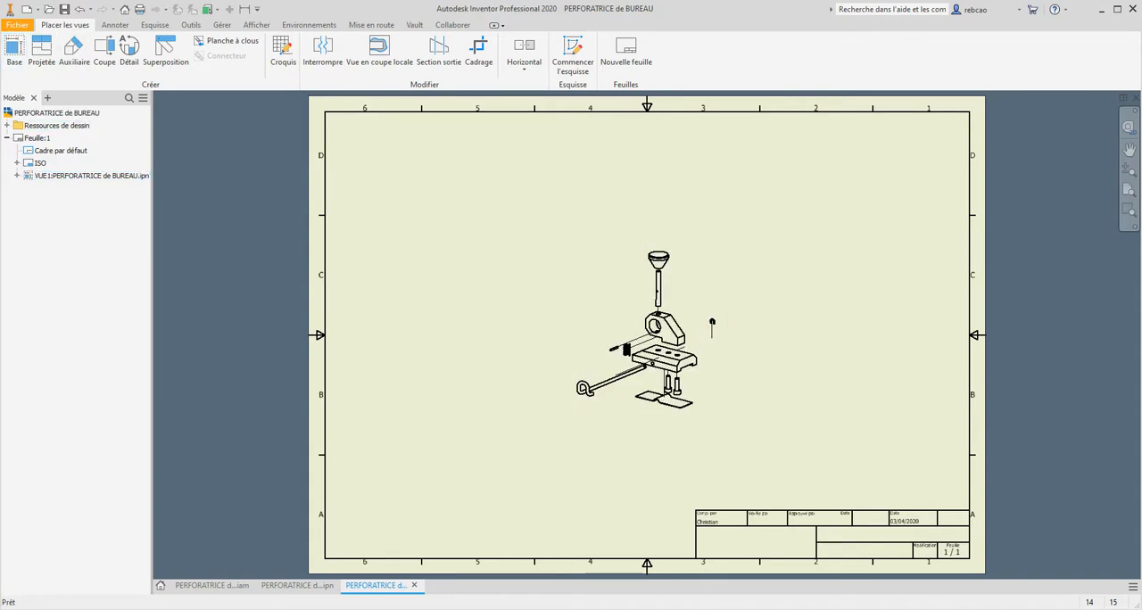
double_click(704, 259)
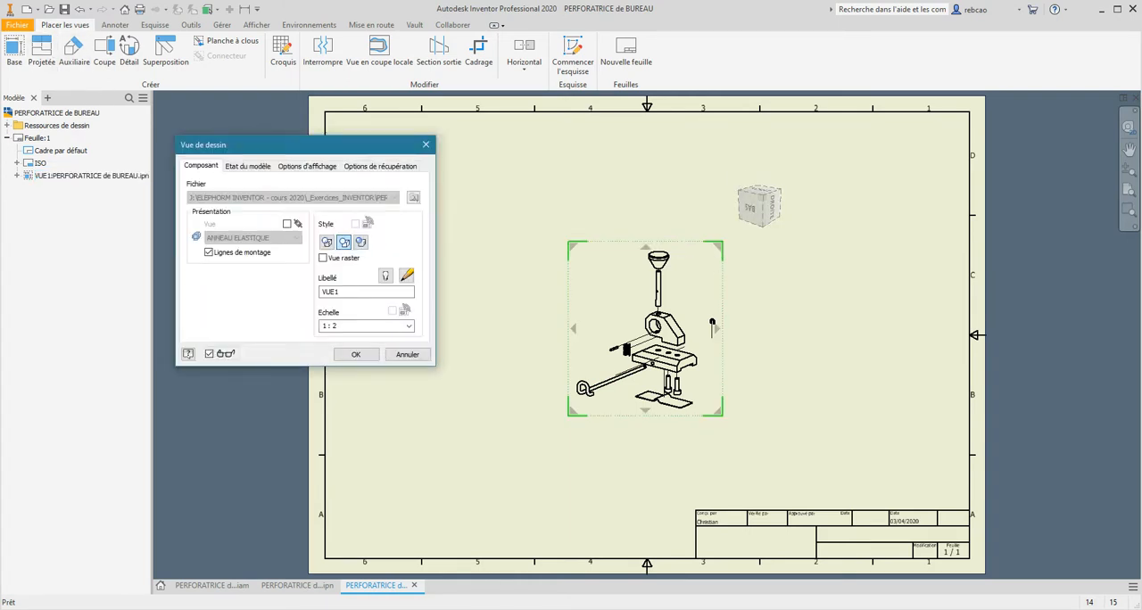
left_click(363, 327)
left_click(410, 326)
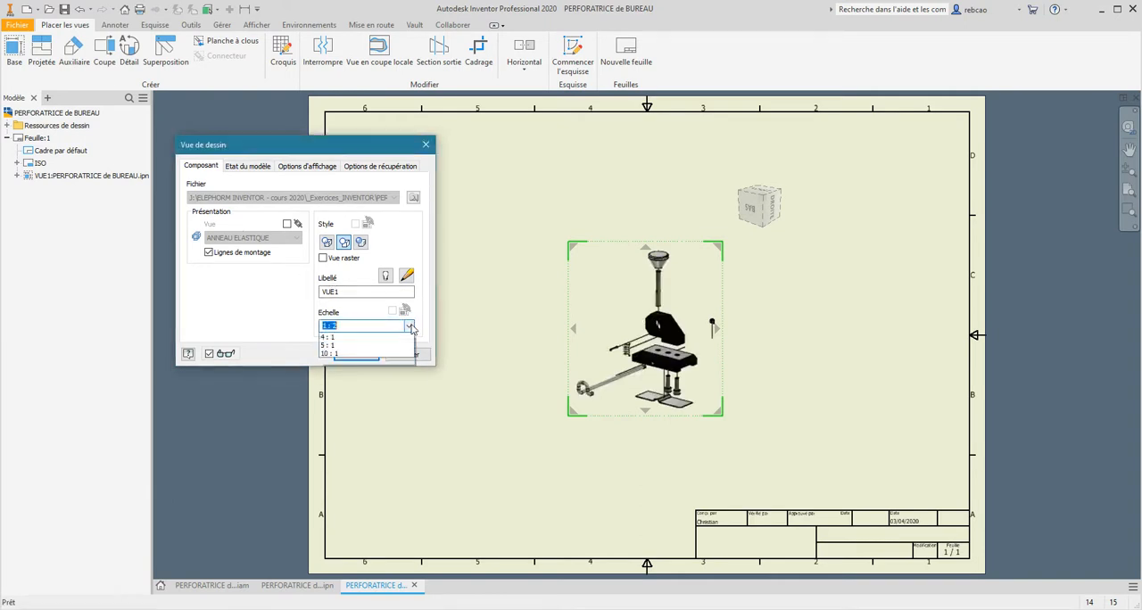
left_click(343, 346)
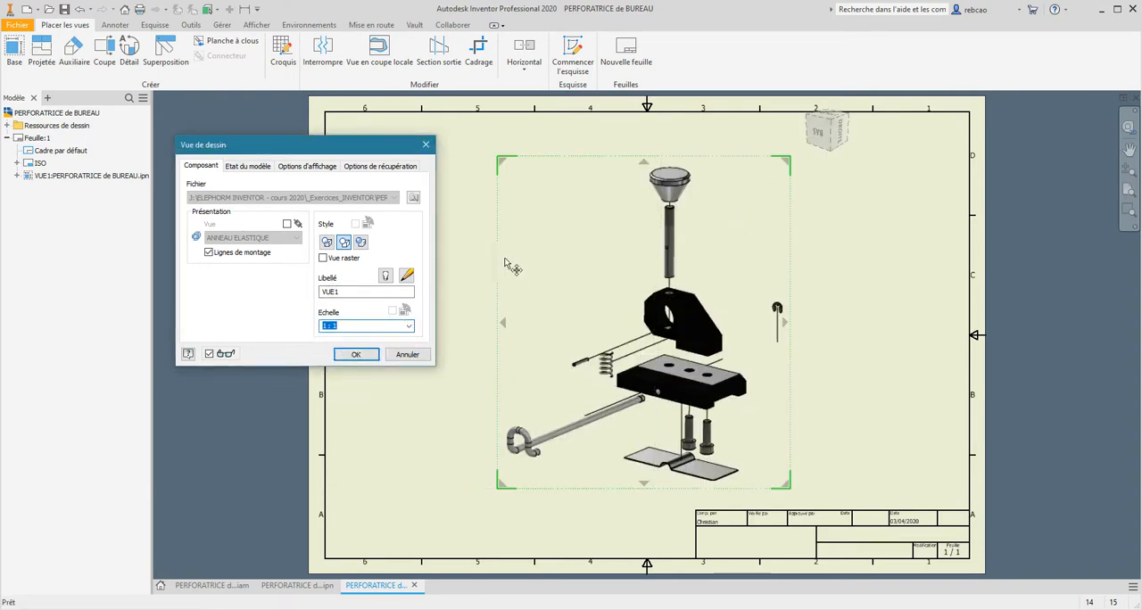
left_click(360, 243)
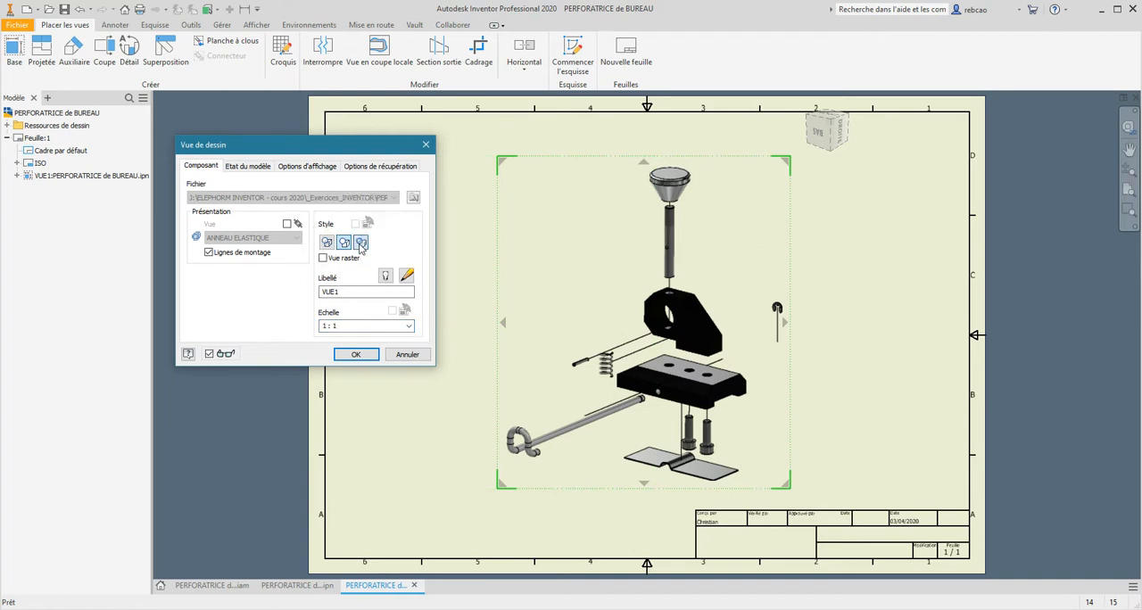
left_click(355, 354)
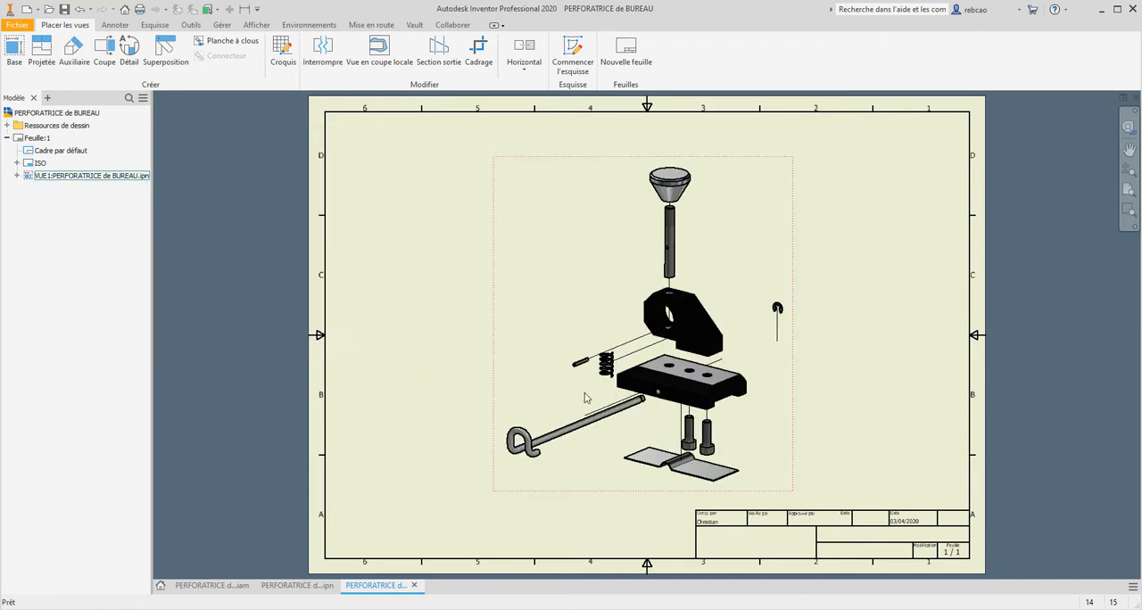
- Move the exploded view to the right side of the sheet and turn off its assembly trail lines
left_click_drag(791, 227, 964, 212)
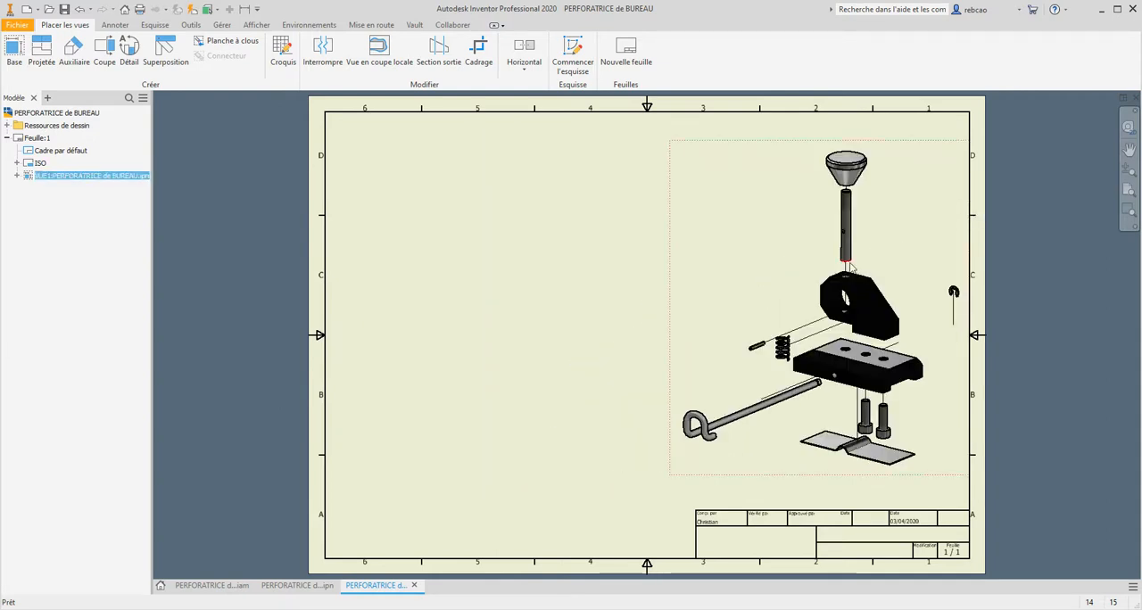
double_click(752, 290)
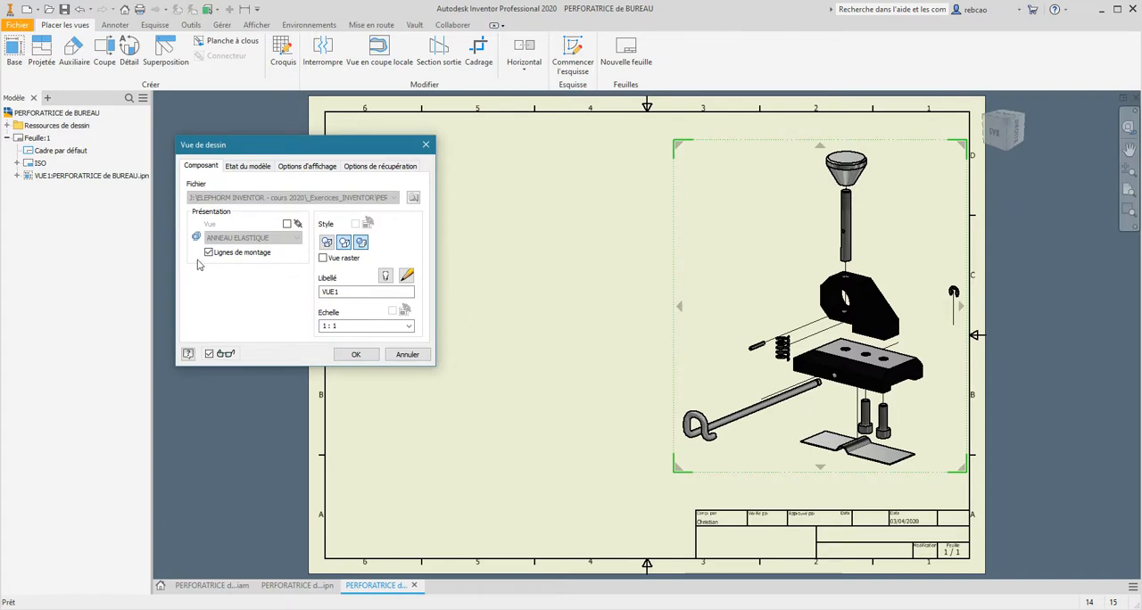
left_click(363, 356)
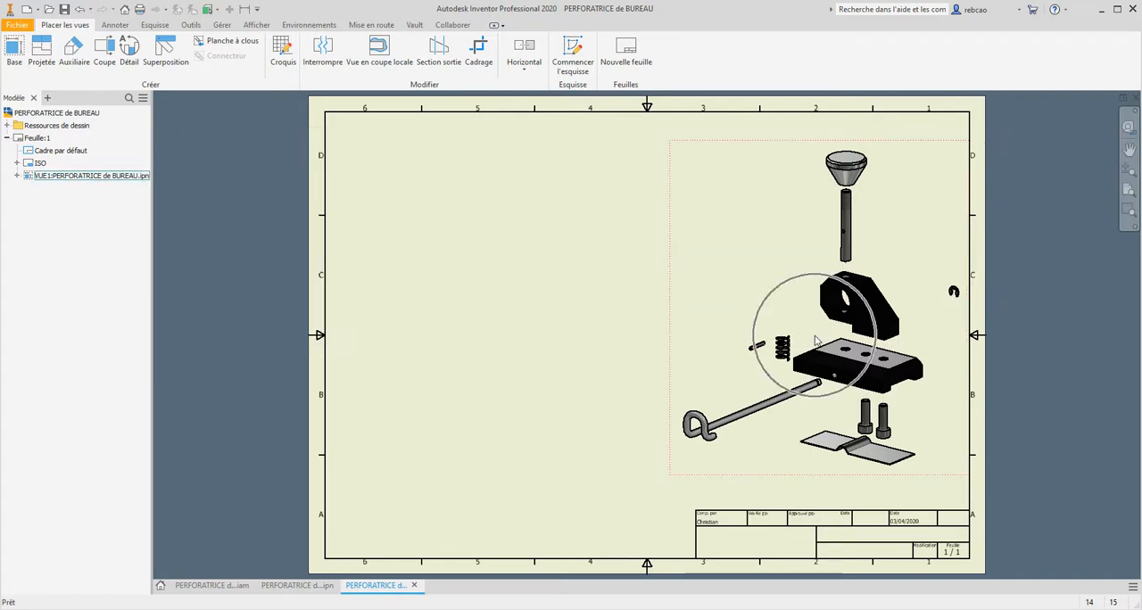
left_click(814, 340)
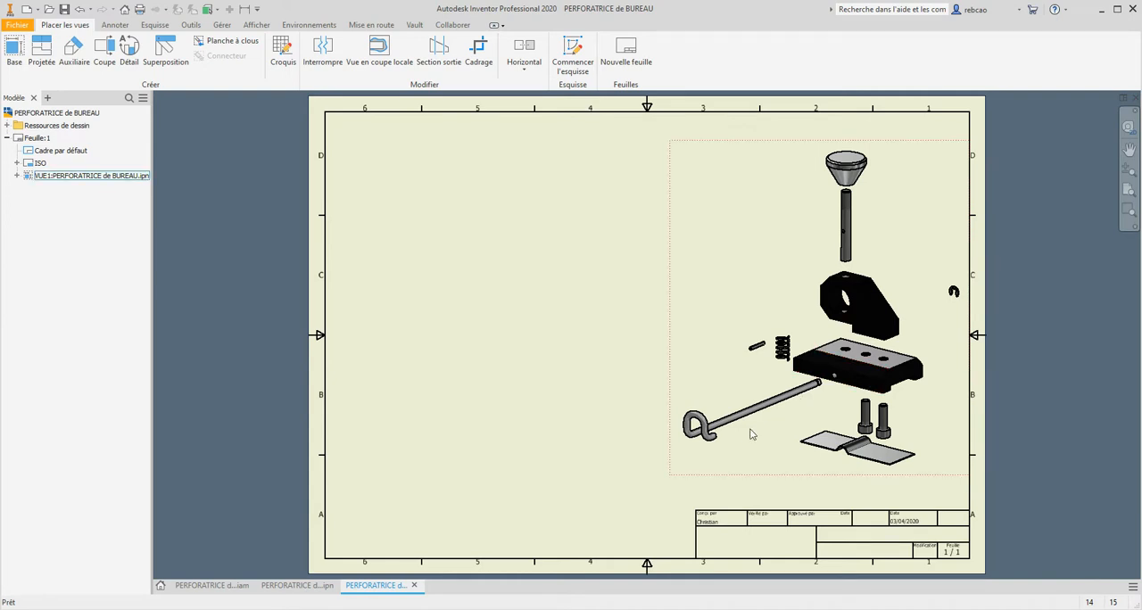
left_click(855, 455)
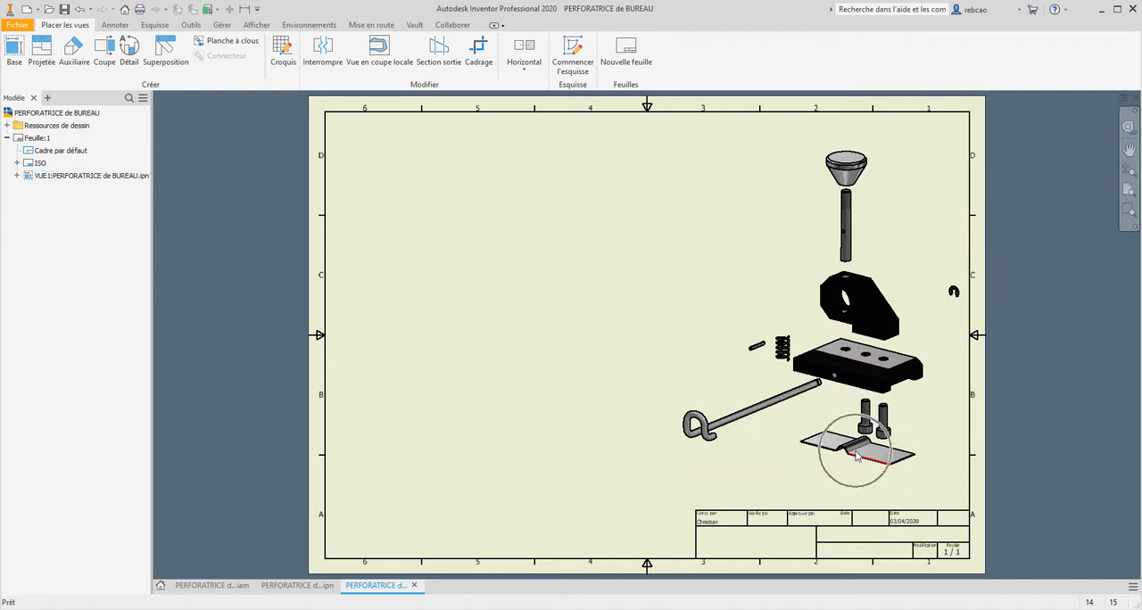
left_click(770, 413)
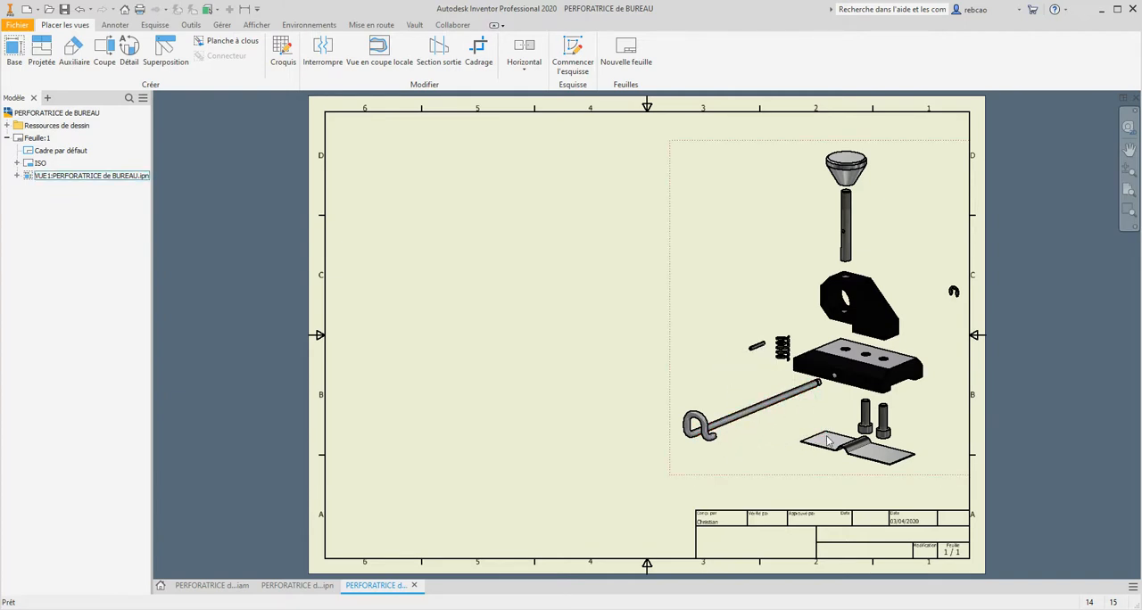
left_click(764, 413)
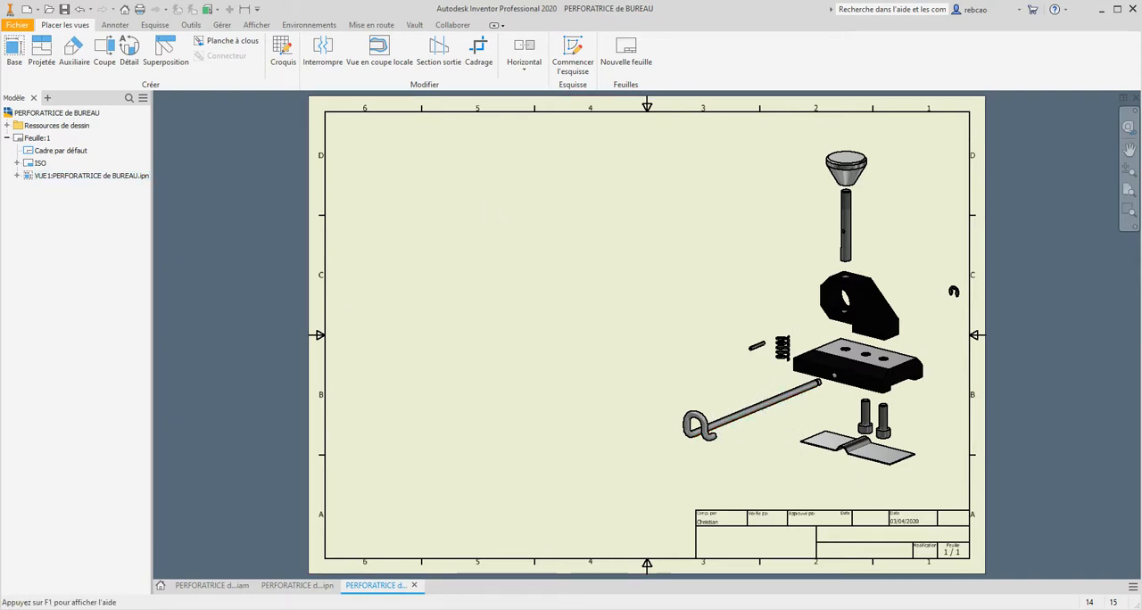
- Start a new base view from the assembly file PERFORATRICE de BUREAU.iam at 1:1 scale
left_click(14, 49)
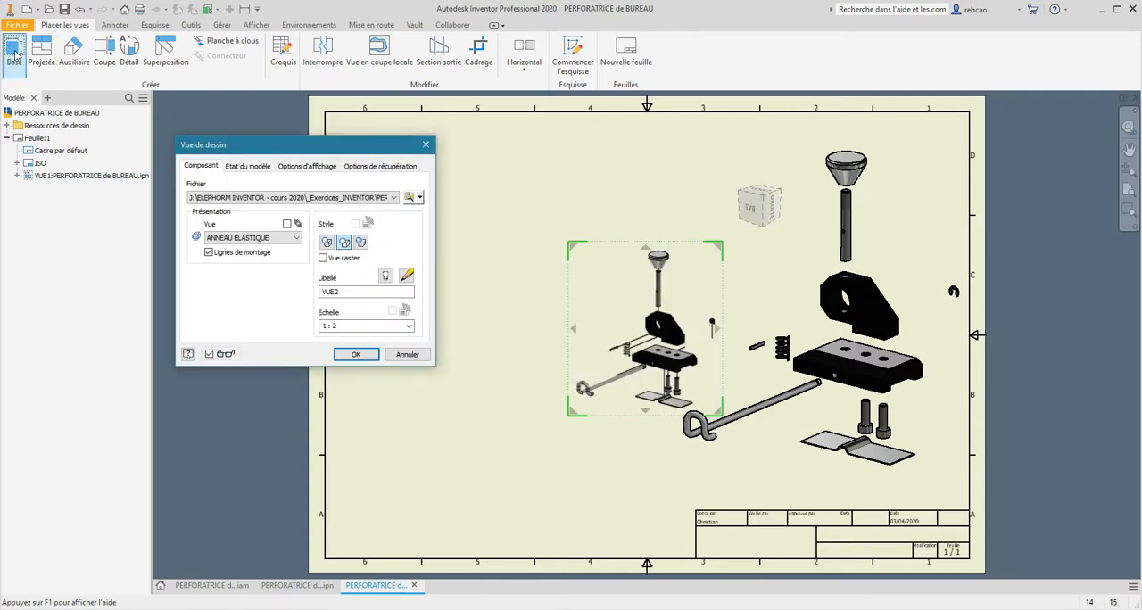
left_click(393, 197)
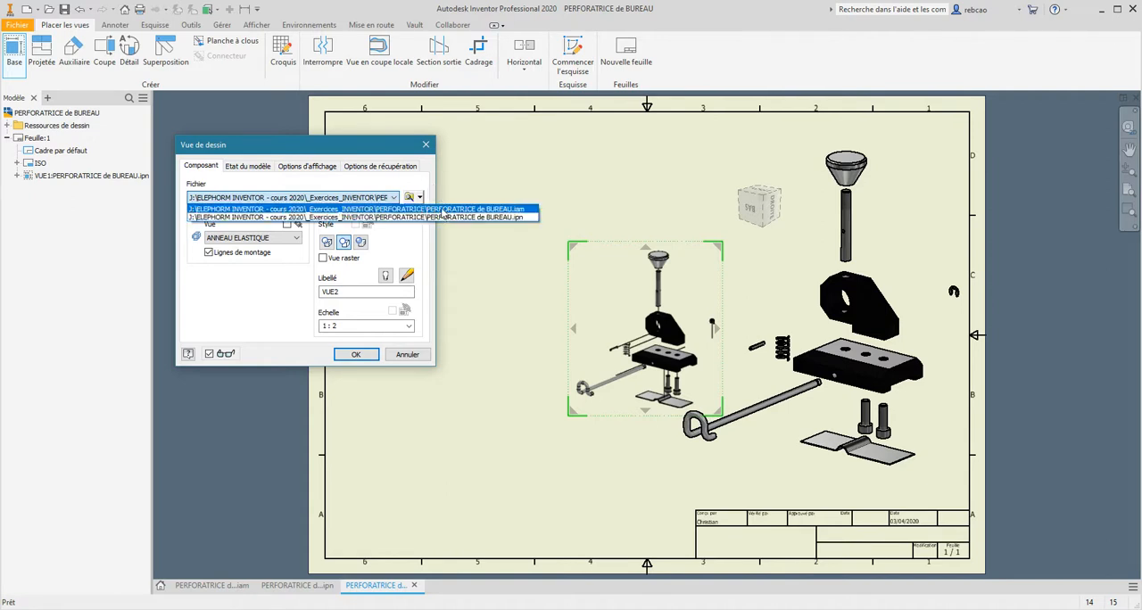
left_click(442, 210)
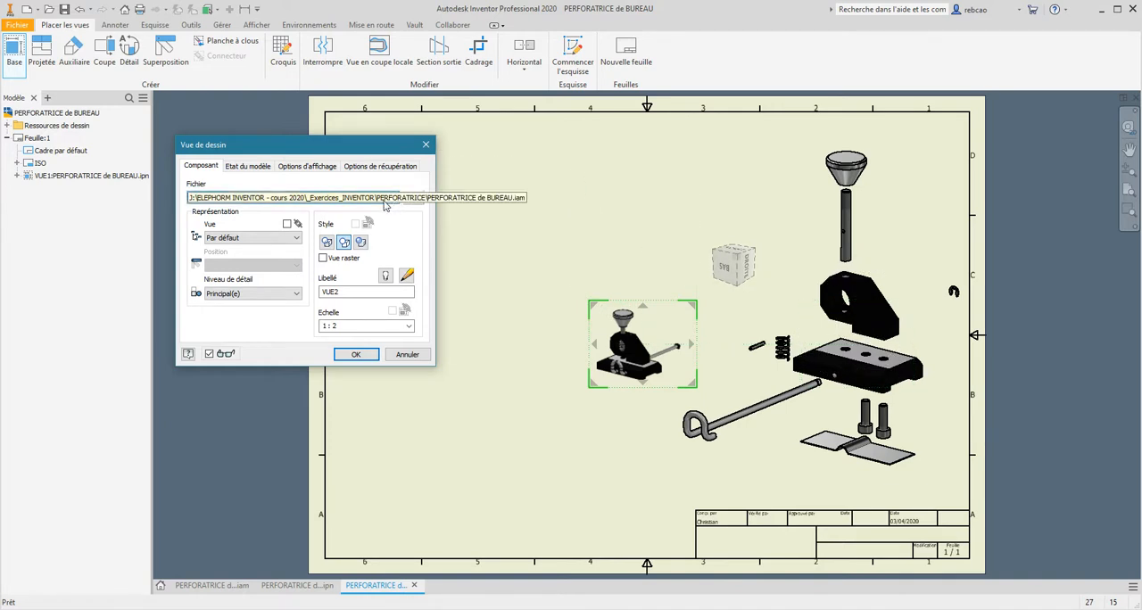
left_click(407, 329)
left_click(345, 354)
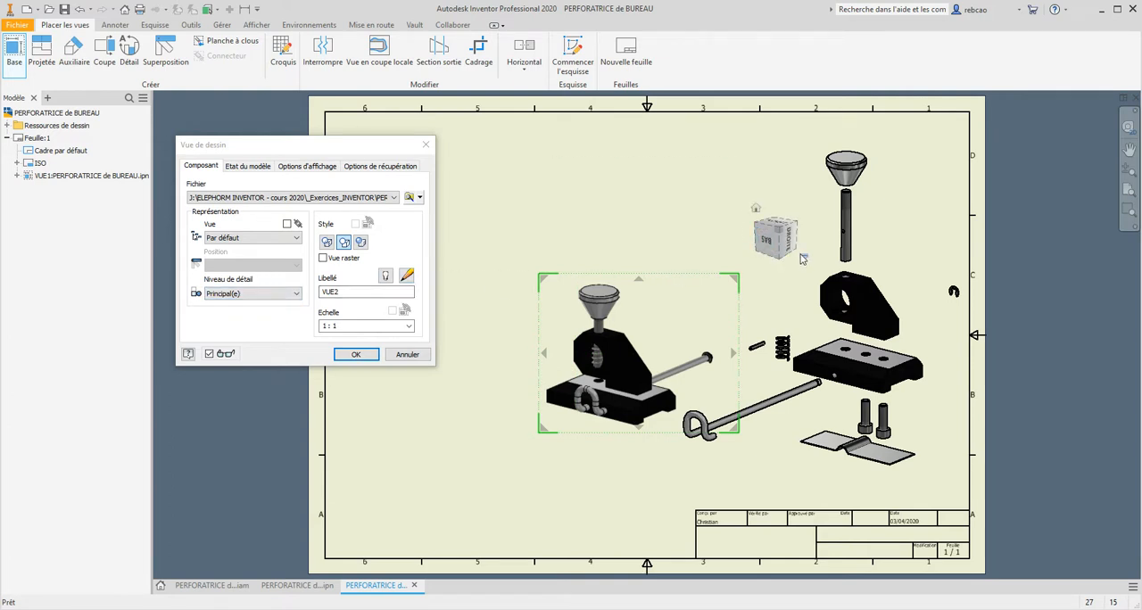
- Define a custom orientation looking straight at the flat side face of the punch body and create the assembly view
left_click(804, 258)
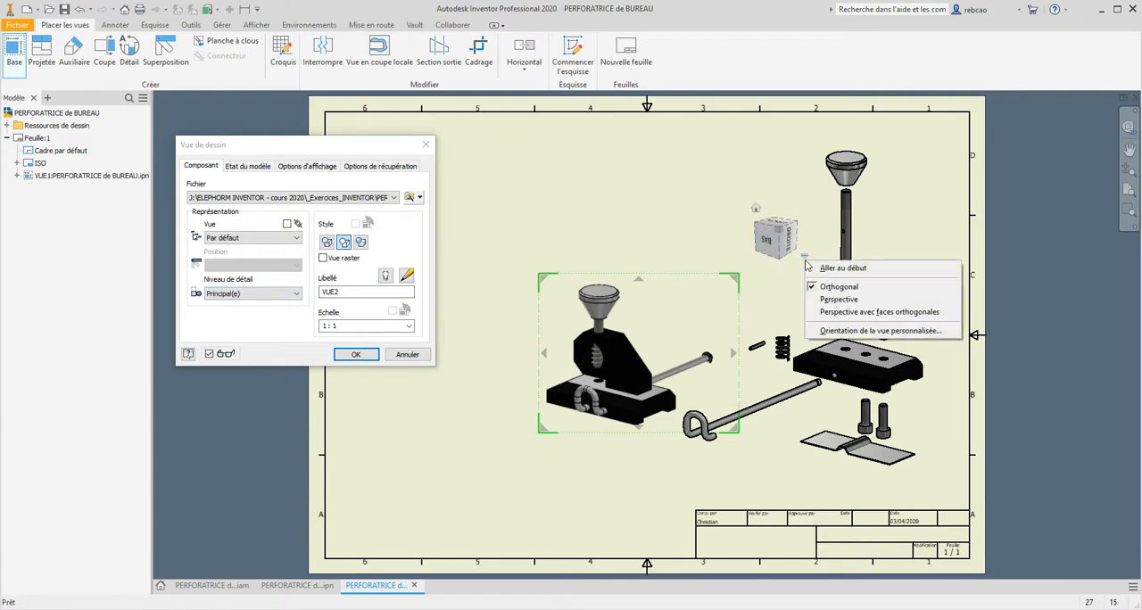
left_click(839, 331)
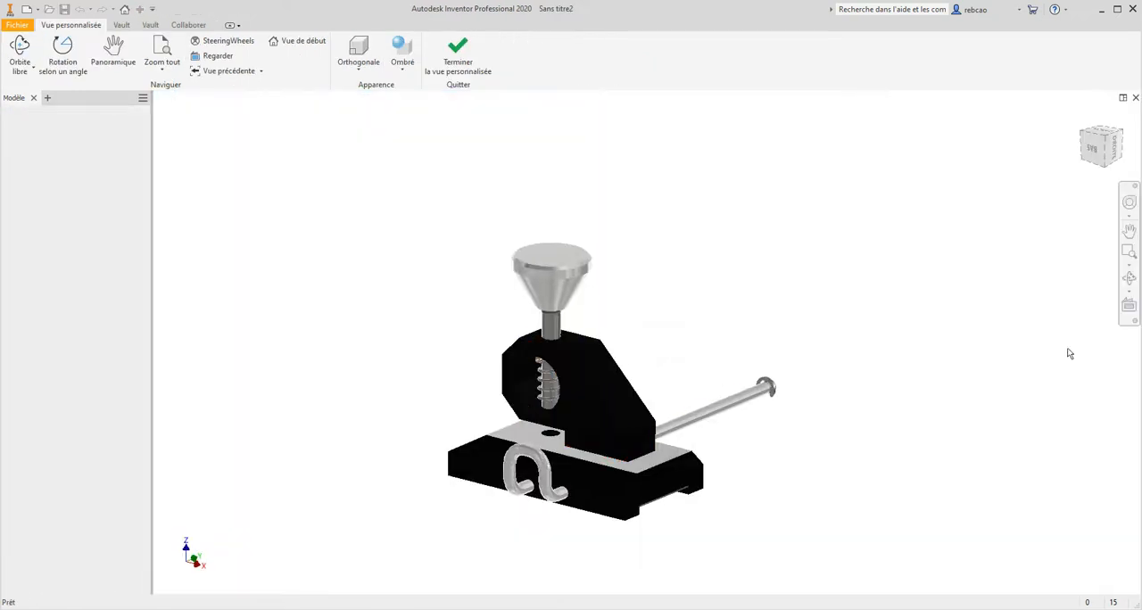
left_click(1128, 305)
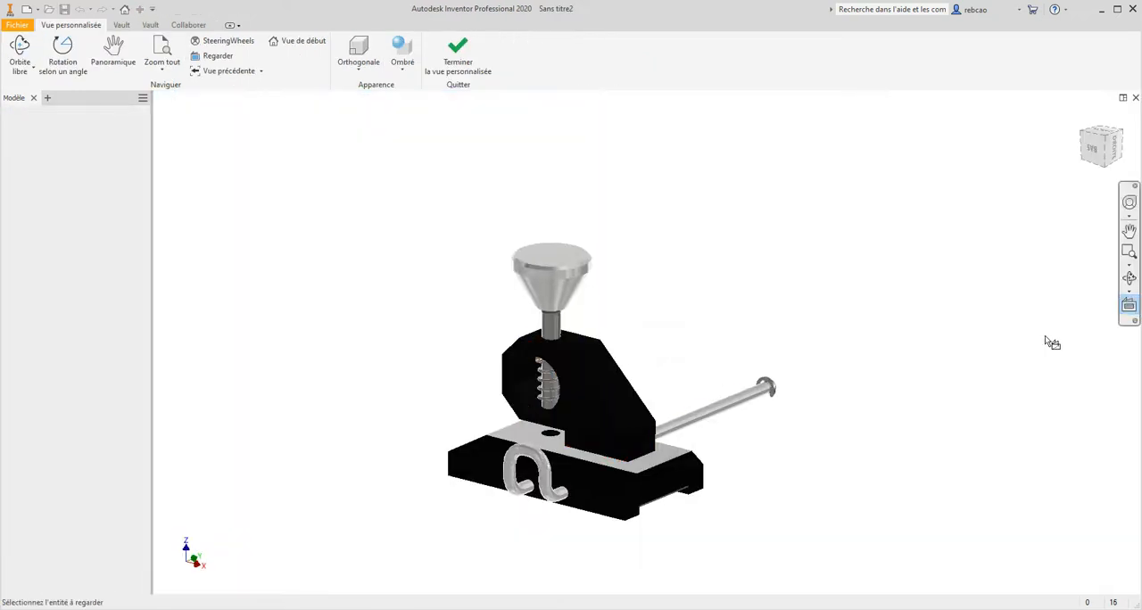
left_click(601, 419)
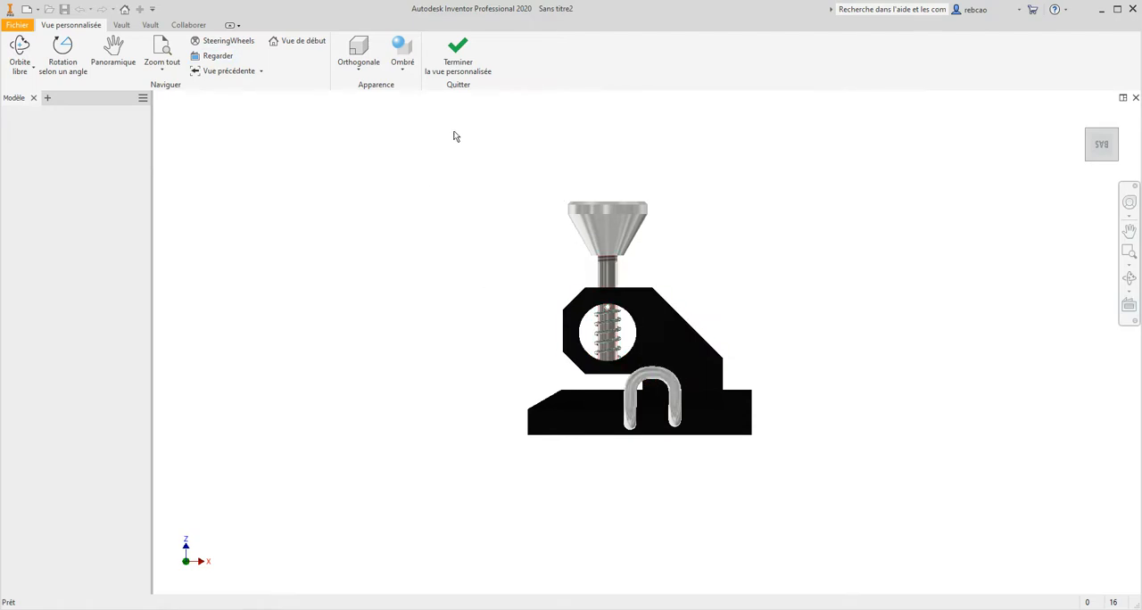
left_click(446, 51)
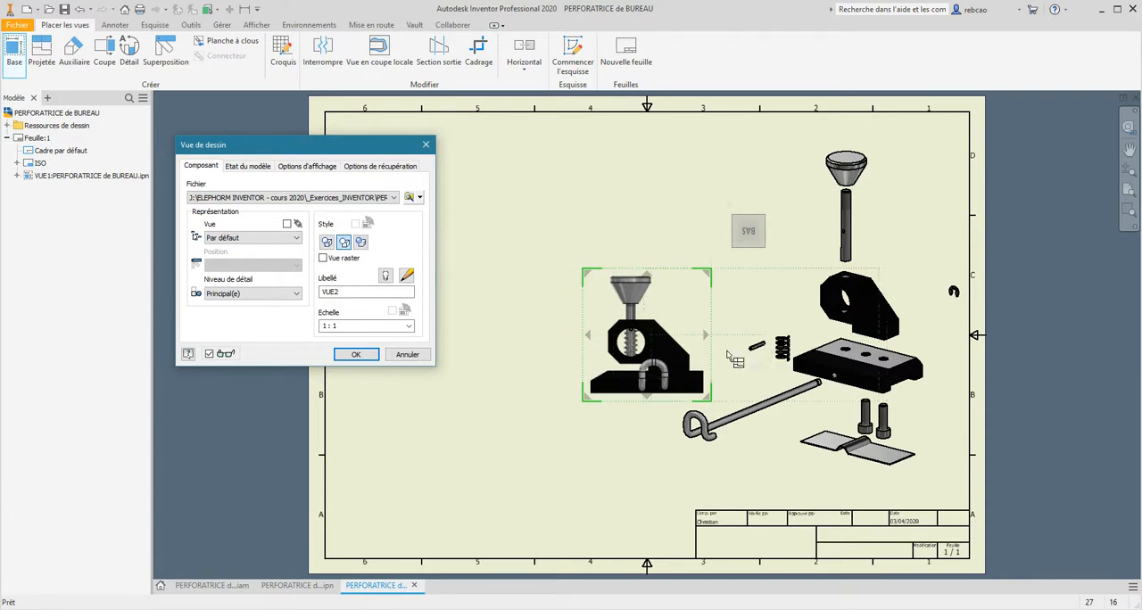
left_click(355, 355)
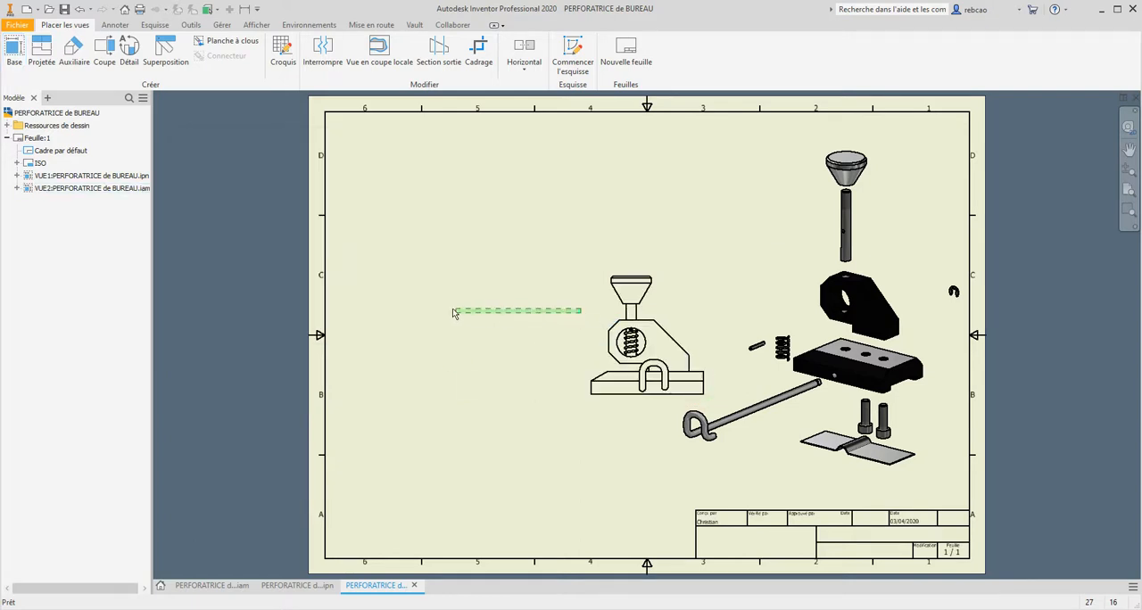
- Increase the scale of the assembled view and position it in the upper-left area of the sheet
left_click_drag(592, 321, 410, 314)
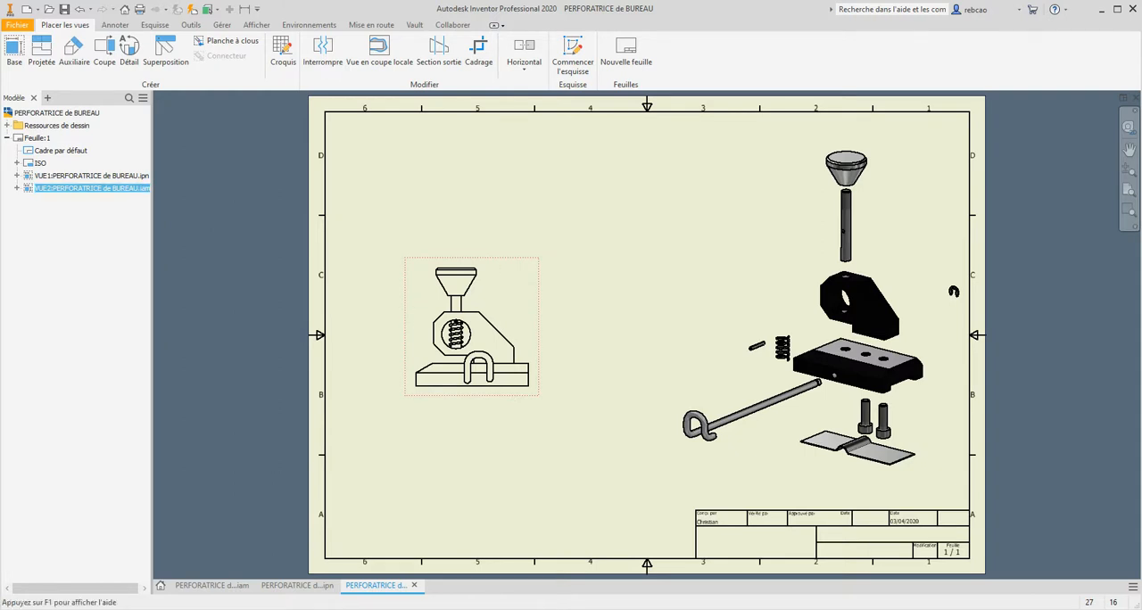
key("ctrl+z")
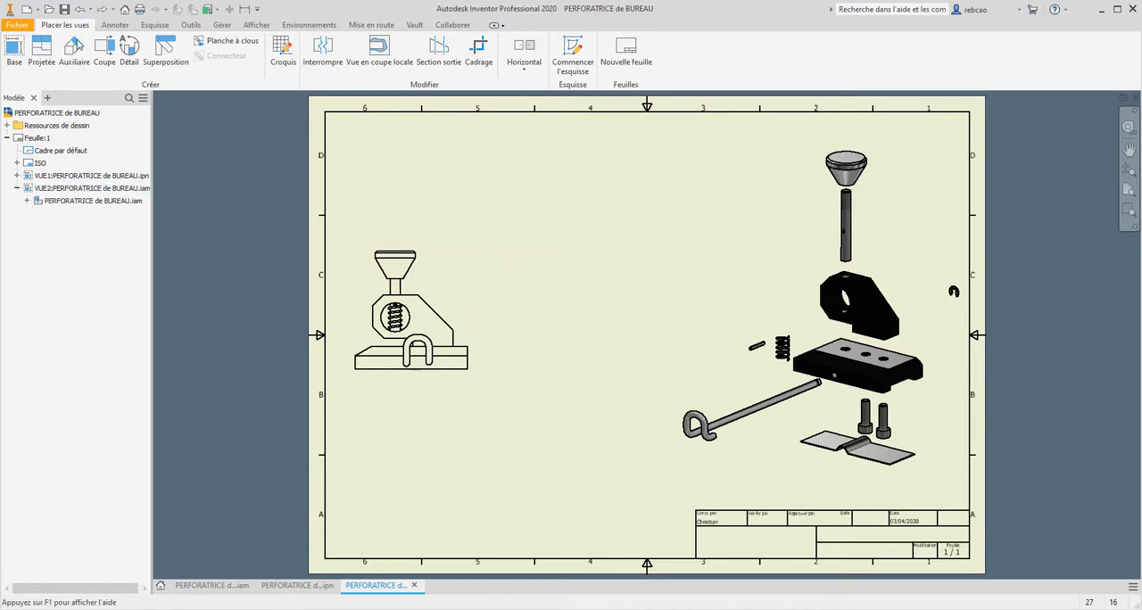
double_click(465, 295)
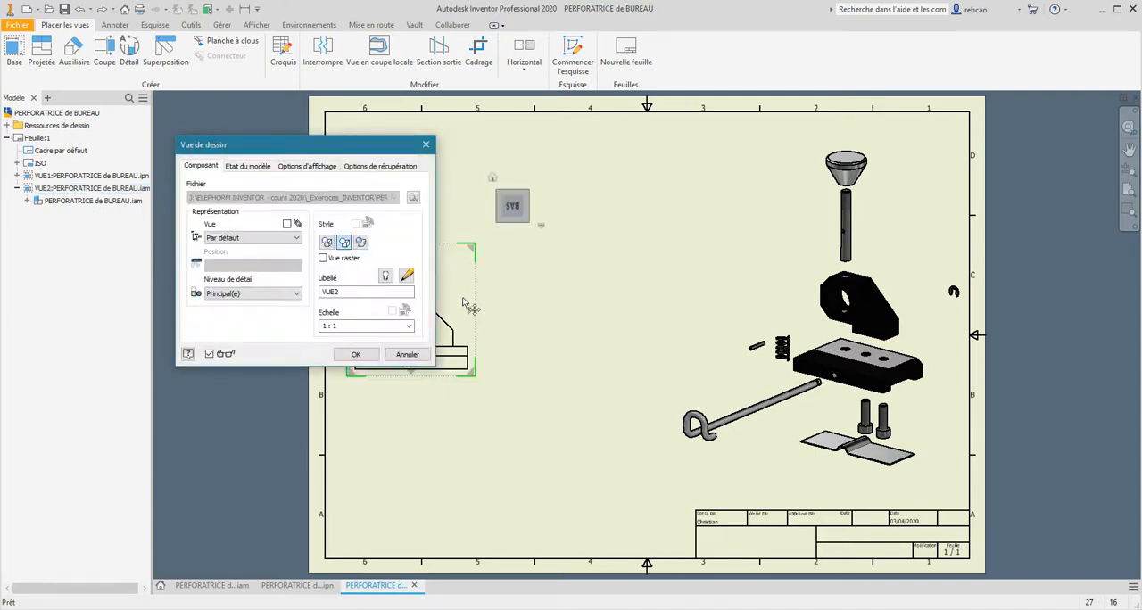
left_click(365, 327)
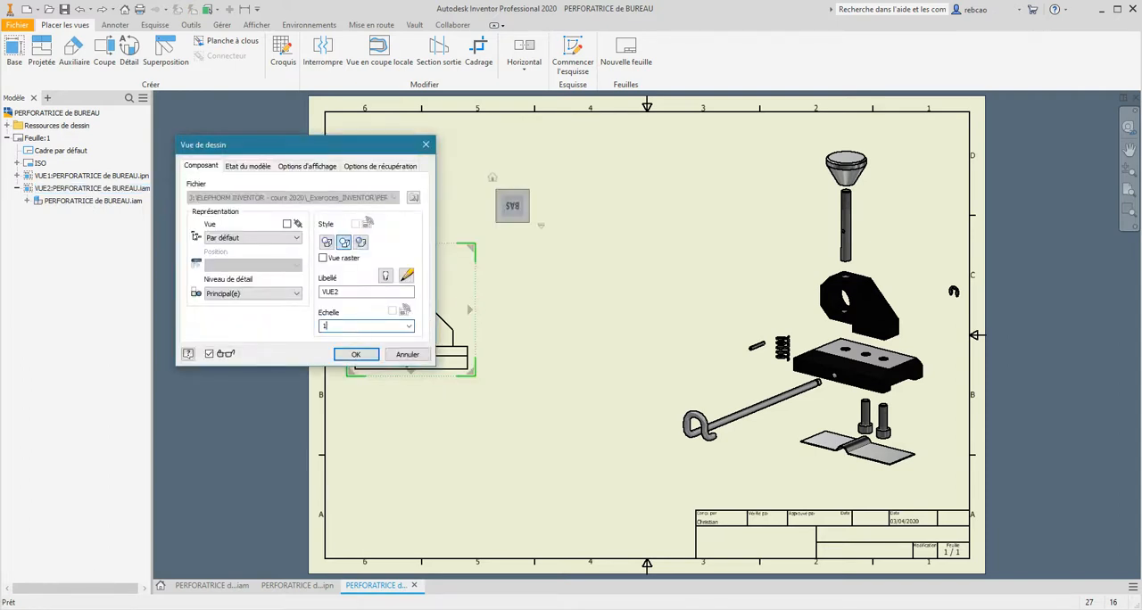
key("Return")
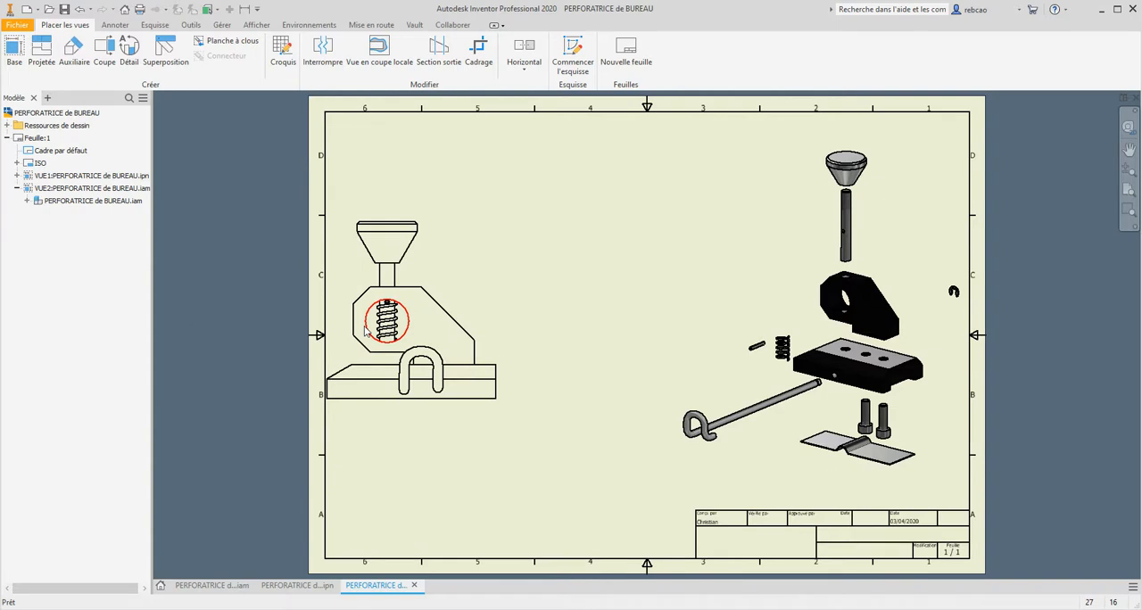
mouse_move(504, 244)
left_mouse_down()
mouse_move(548, 181)
mouse_move(536, 163)
left_mouse_up()
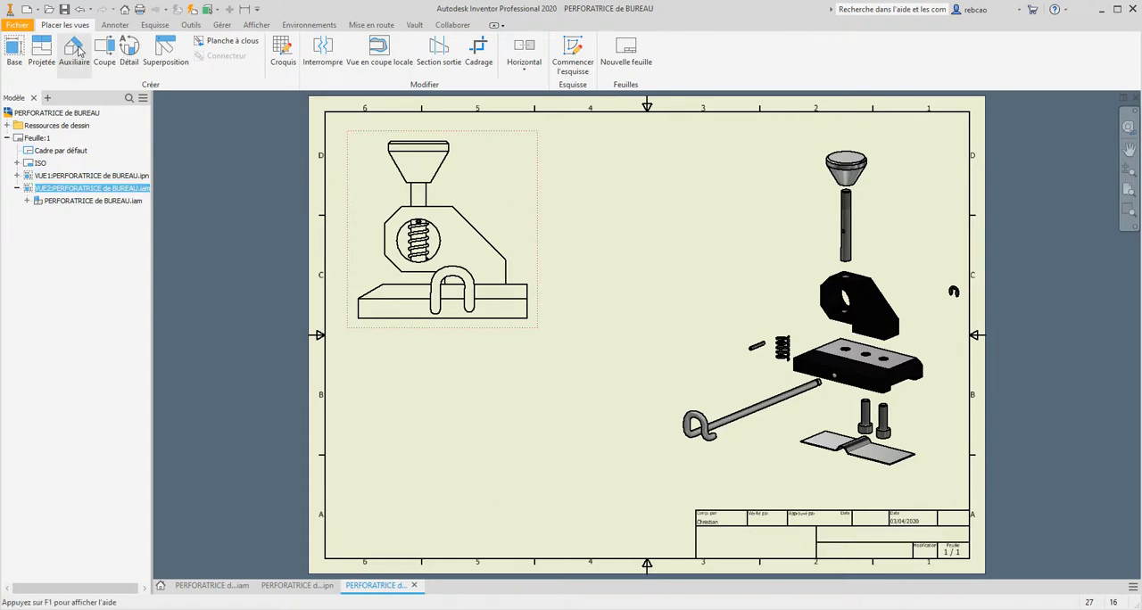
- Create a projected side view to the right of the assembled view, aligned horizontally with it
left_click(42, 51)
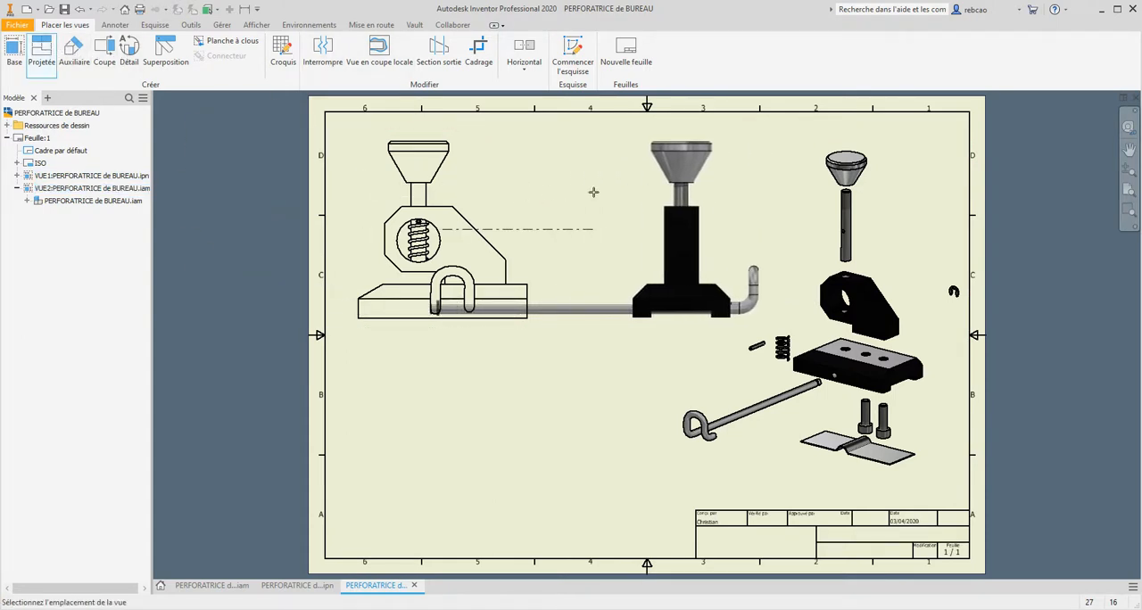
left_click(639, 187)
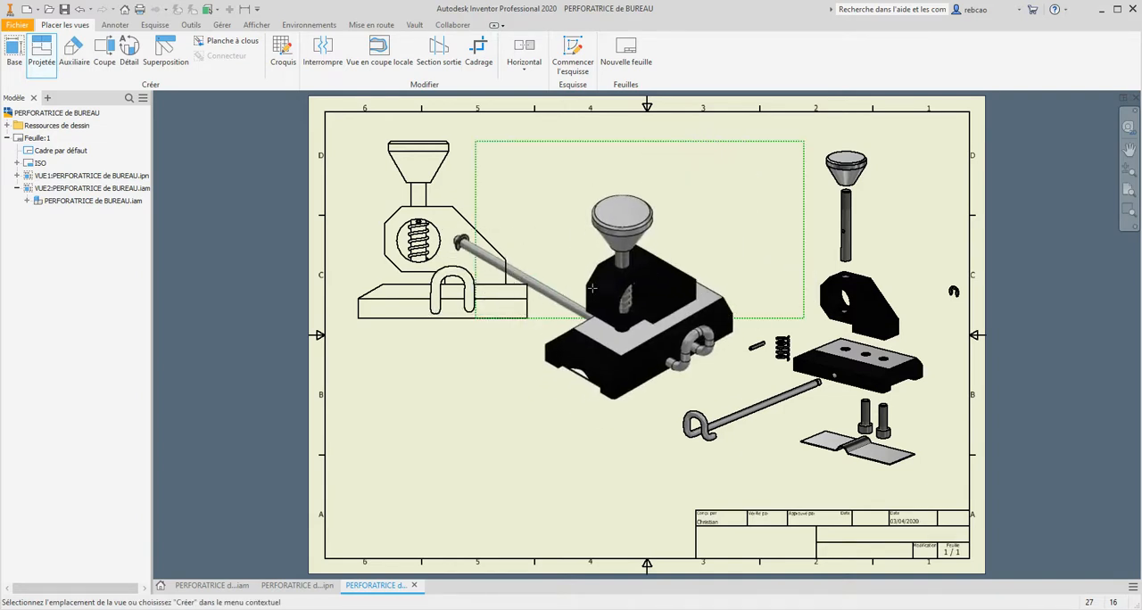
right_click(610, 291)
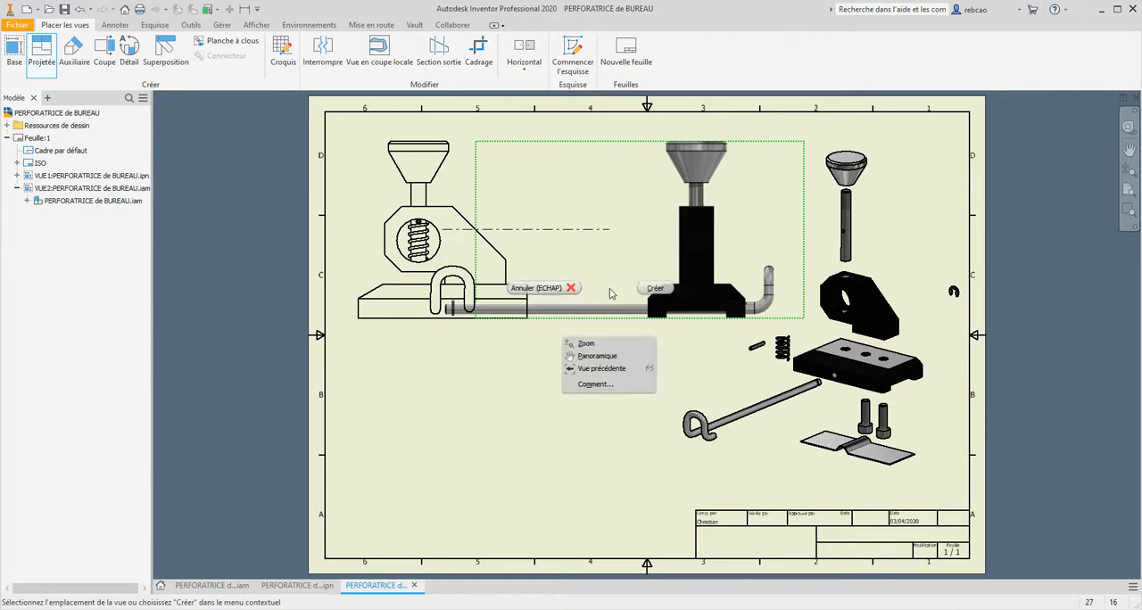
left_click(655, 291)
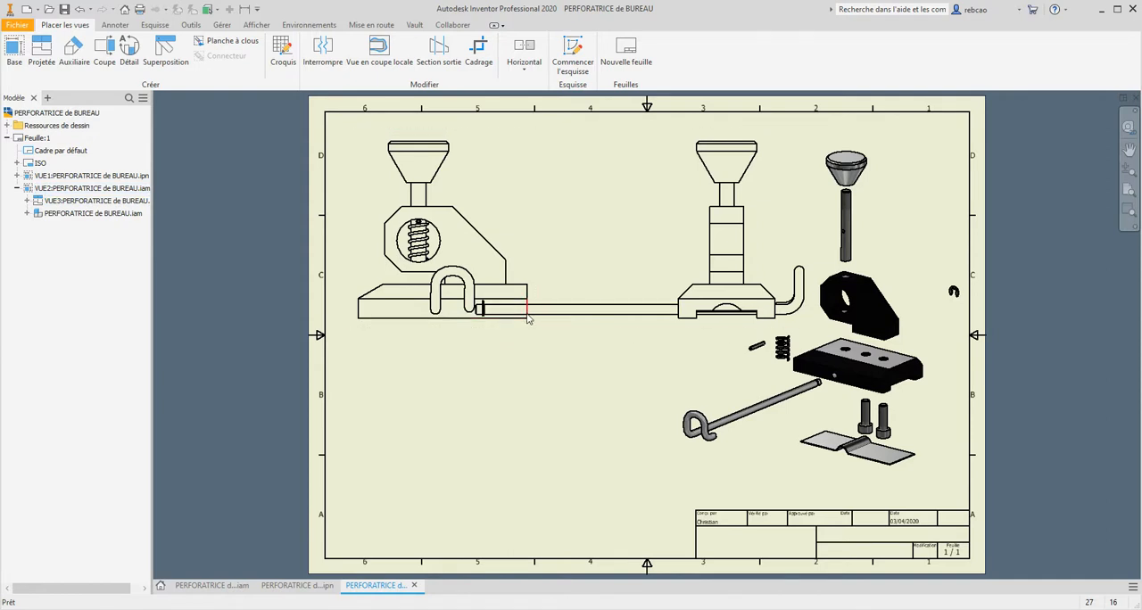
- Break the projected side view across the long stop rod, removing the length between the rod's free end and the punch base
left_click(325, 54)
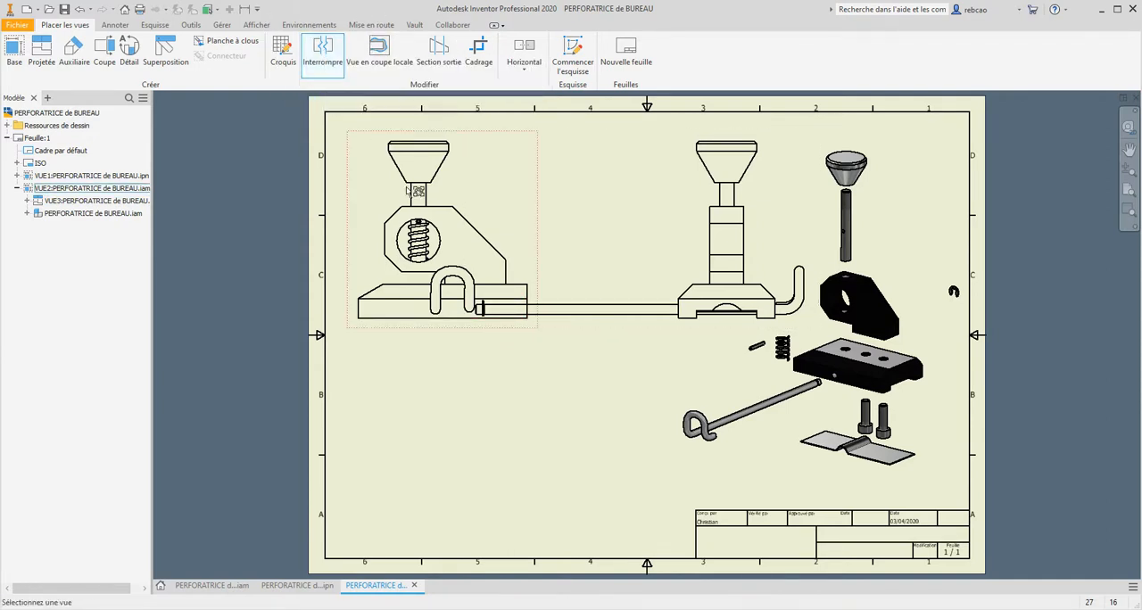
left_click(639, 275)
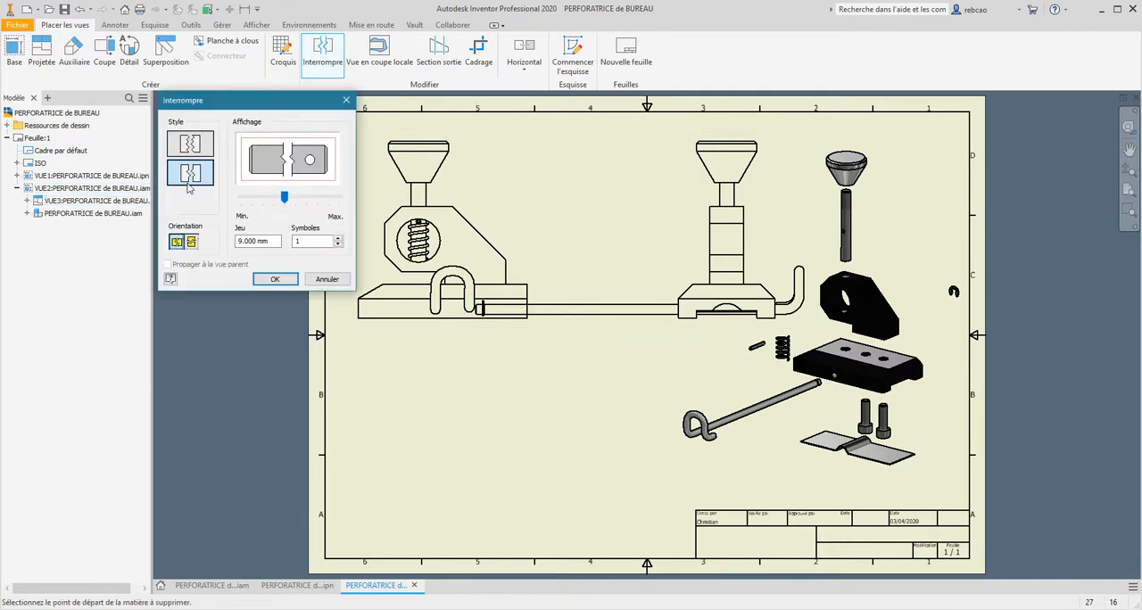
left_click(499, 317)
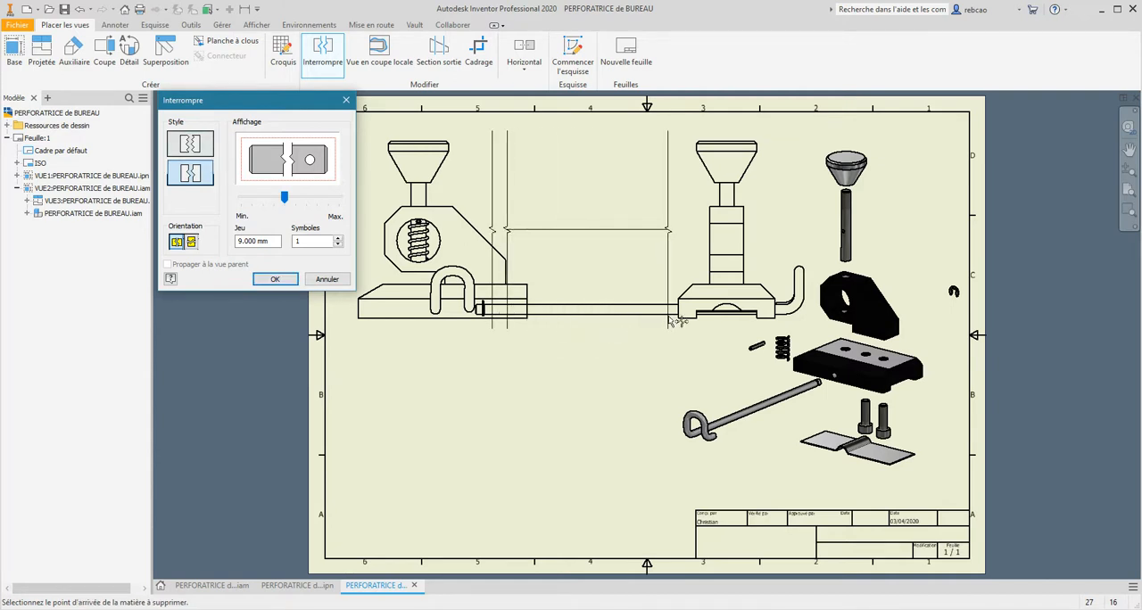
left_click(671, 319)
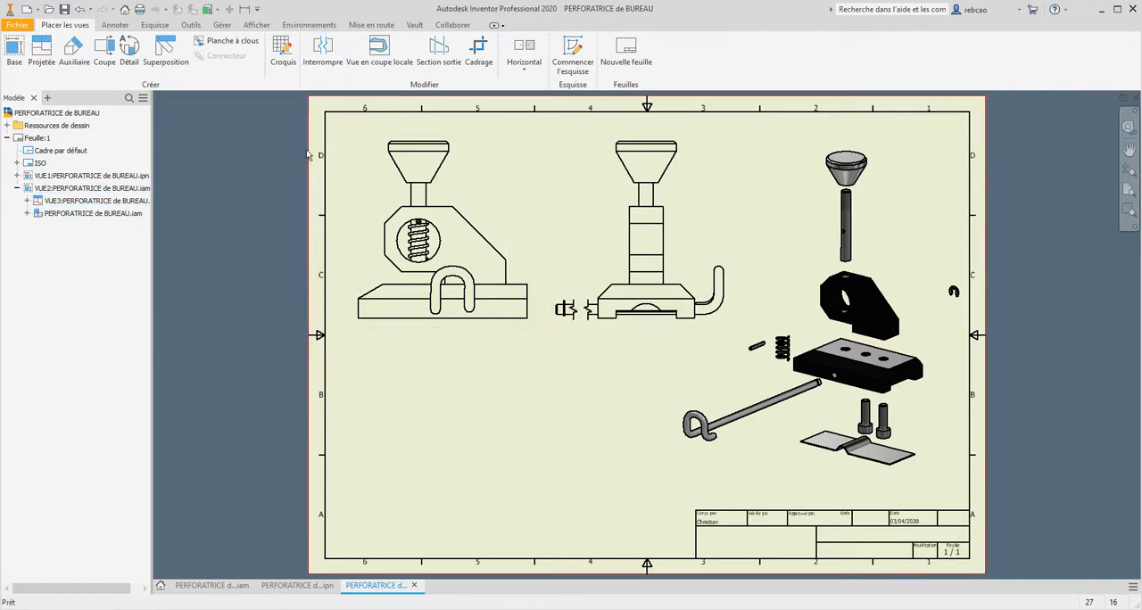
- Rearrange the sheet with the exploded view at the lower left and the assembled and side views at the upper right
left_click(829, 268)
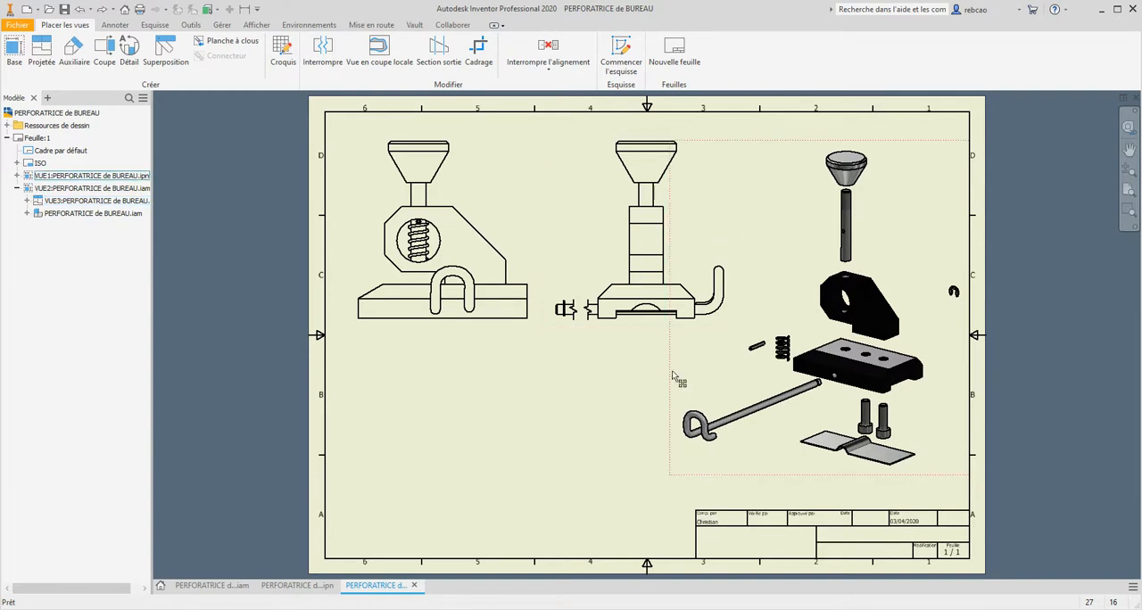
mouse_move(671, 379)
left_mouse_down()
mouse_move(375, 453)
mouse_move(216, 462)
left_mouse_up()
left_click(639, 187)
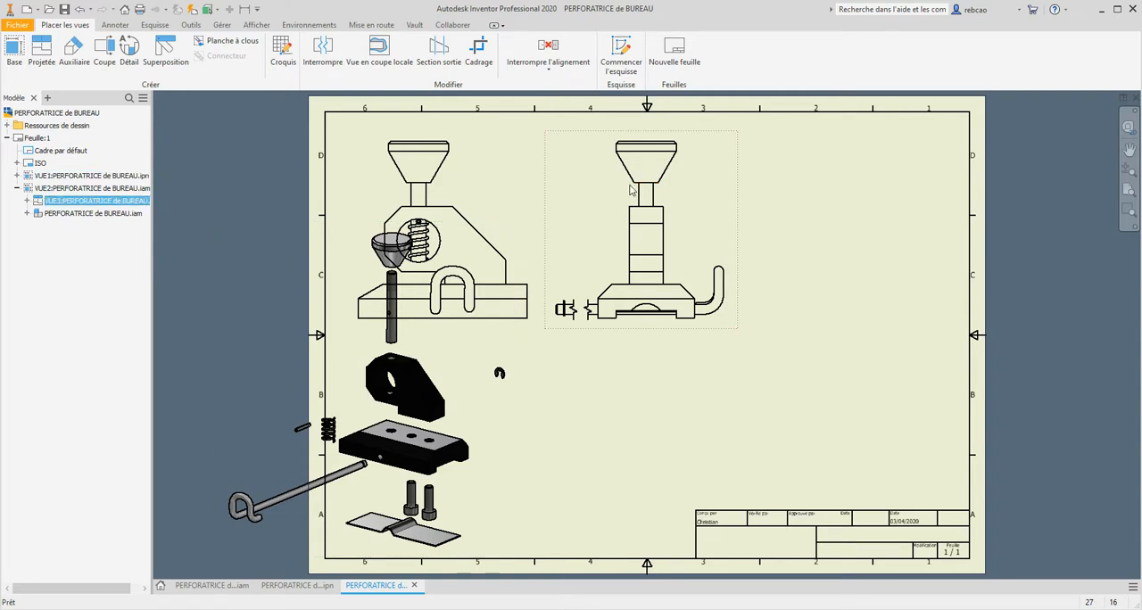
left_click_drag(735, 206, 970, 202)
left_click_drag(539, 214, 773, 206)
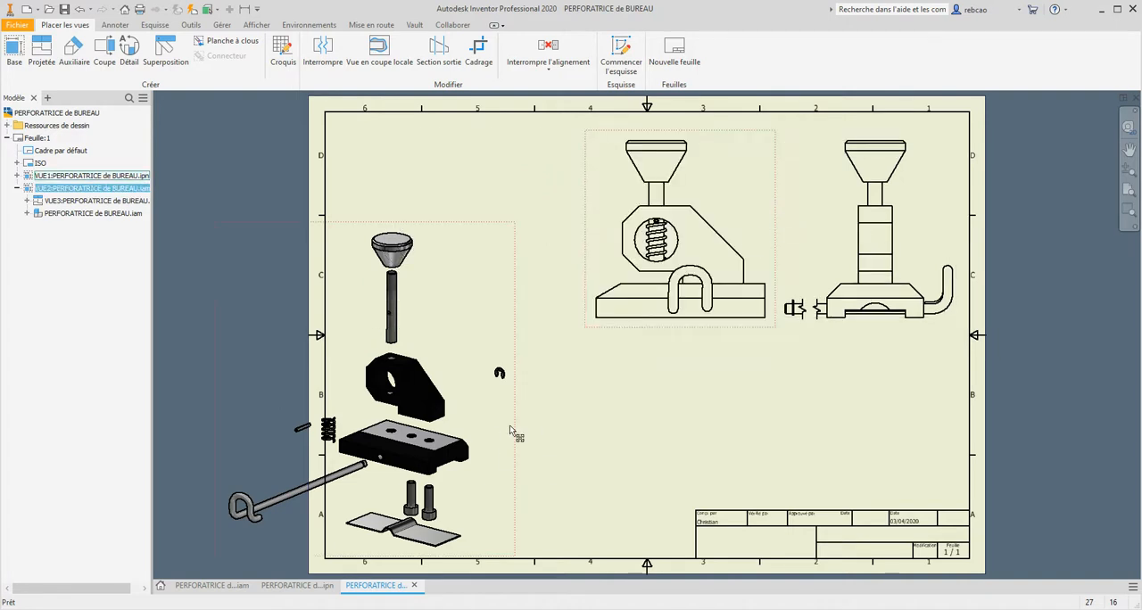
left_click_drag(511, 431, 624, 433)
left_click(714, 382)
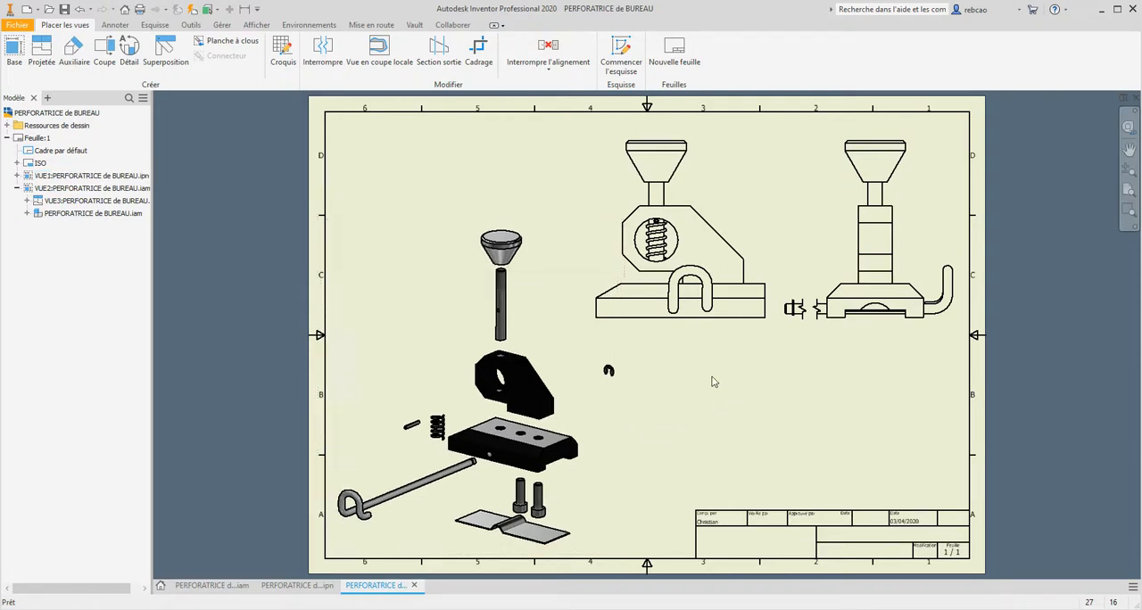
- Adjust the side view's position slightly and shift the assembled view left to widen the gap between them
left_click(760, 260)
left_click_drag(766, 260, 772, 257)
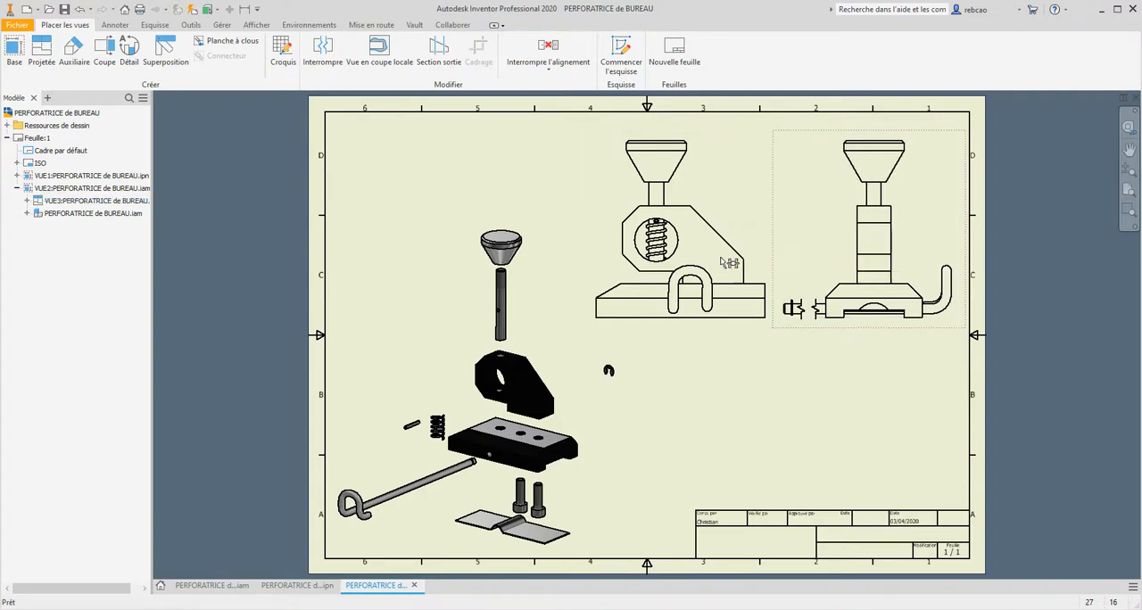
left_click(588, 256, "ctrl")
left_click_drag(589, 256, 558, 256)
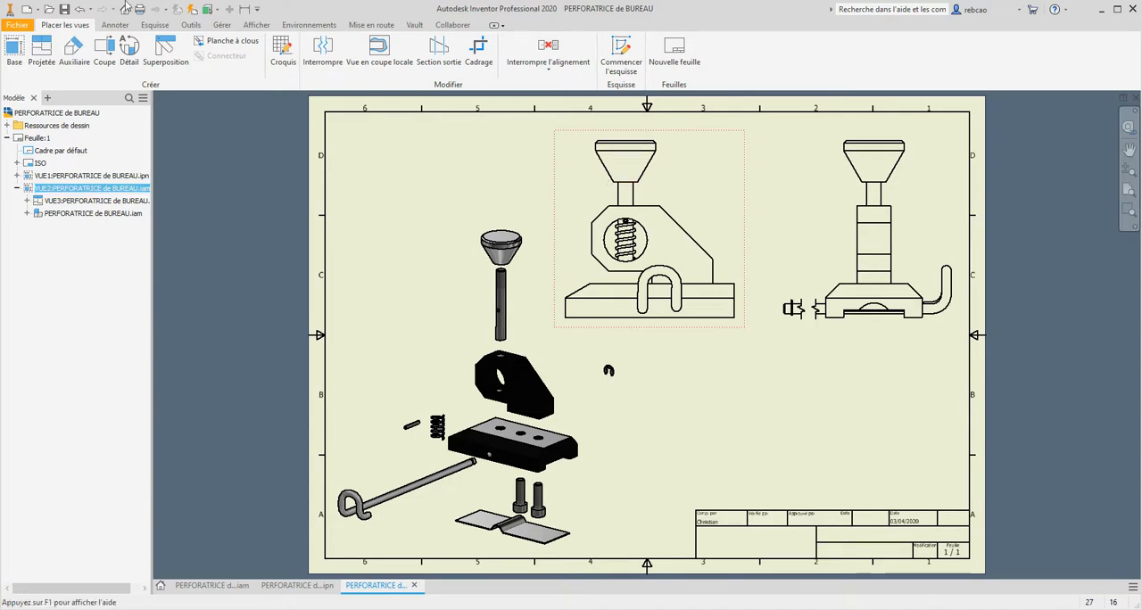
key("Escape")
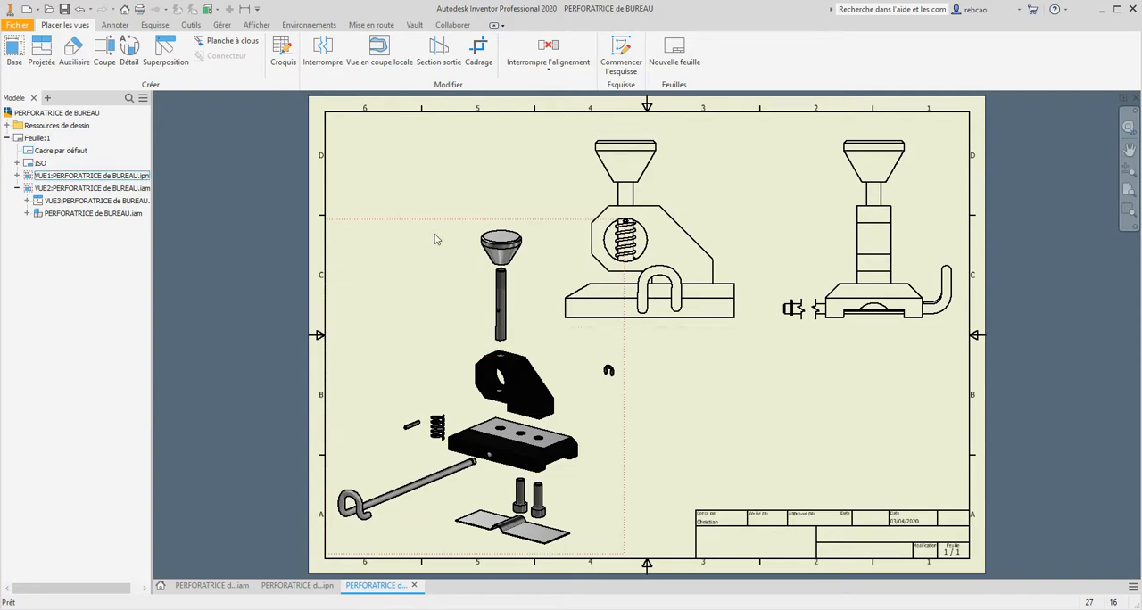
- Insert a structured parts list for the exploded view above the title block and undo the last change to the table's layout
left_click(123, 29)
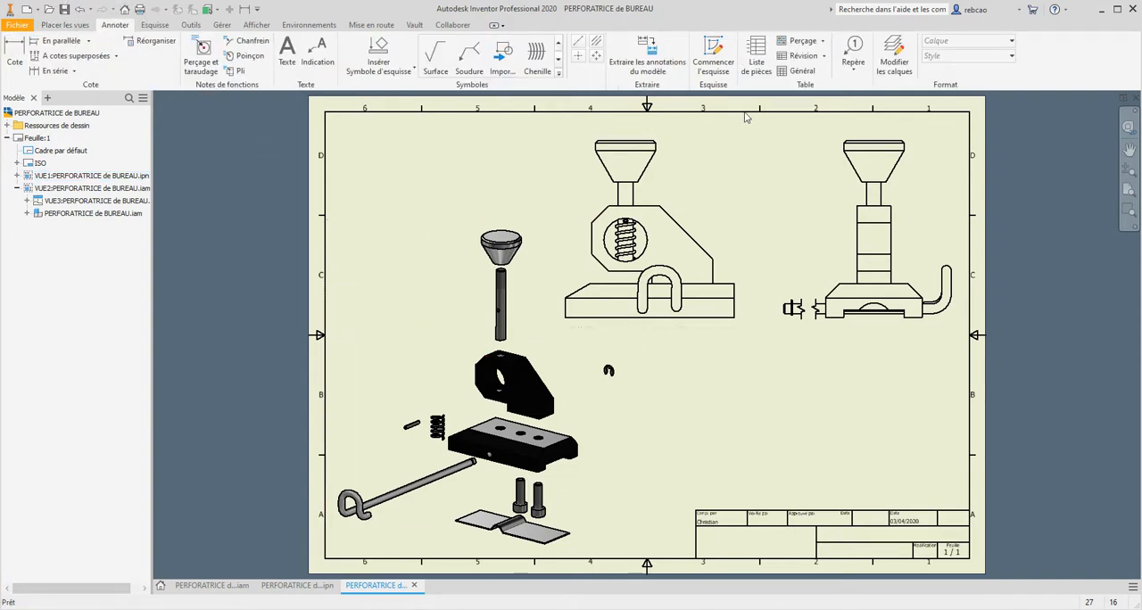
left_click(757, 62)
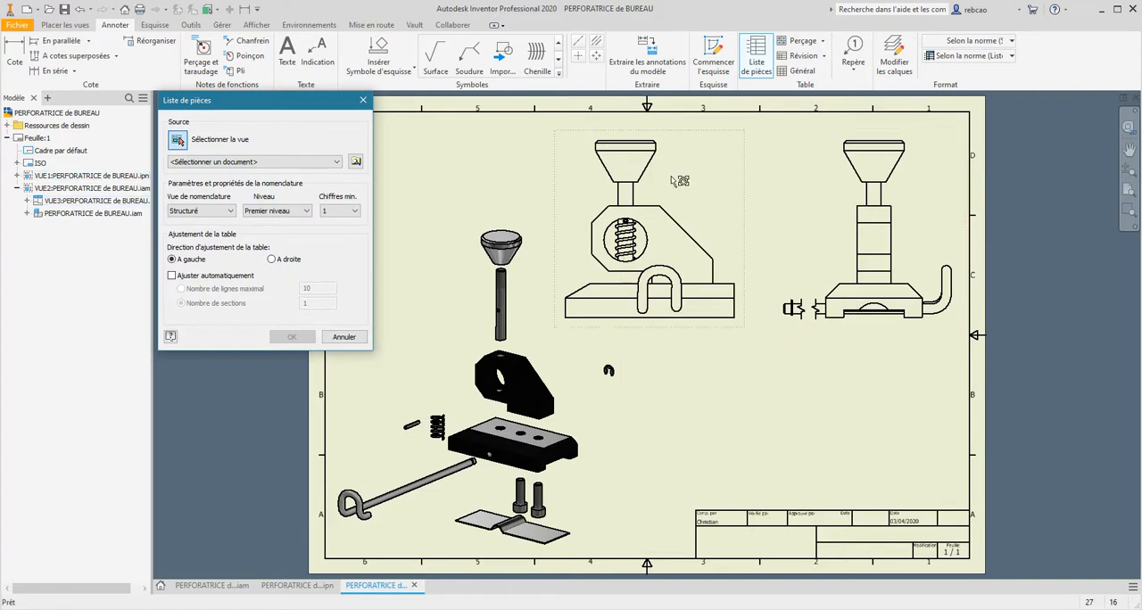
left_click(564, 347)
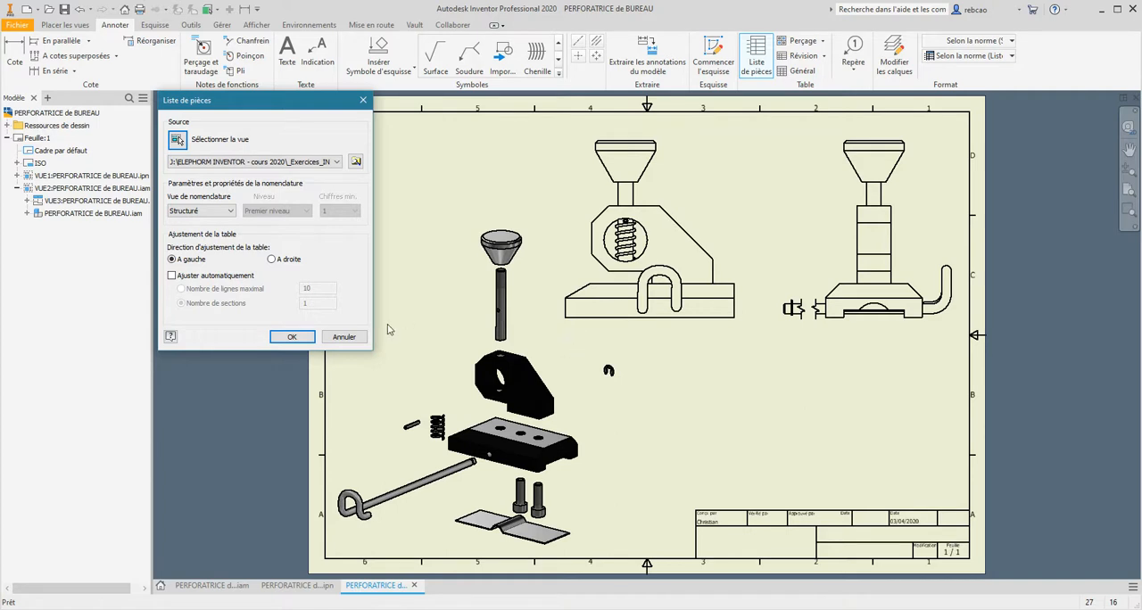
left_click(291, 338)
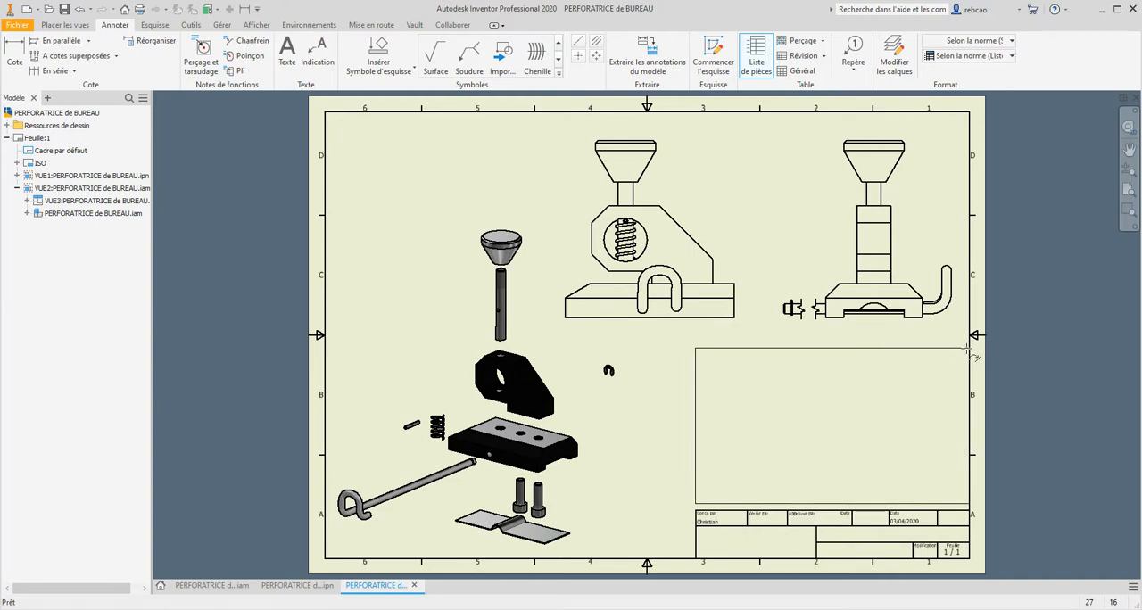
left_click(969, 352)
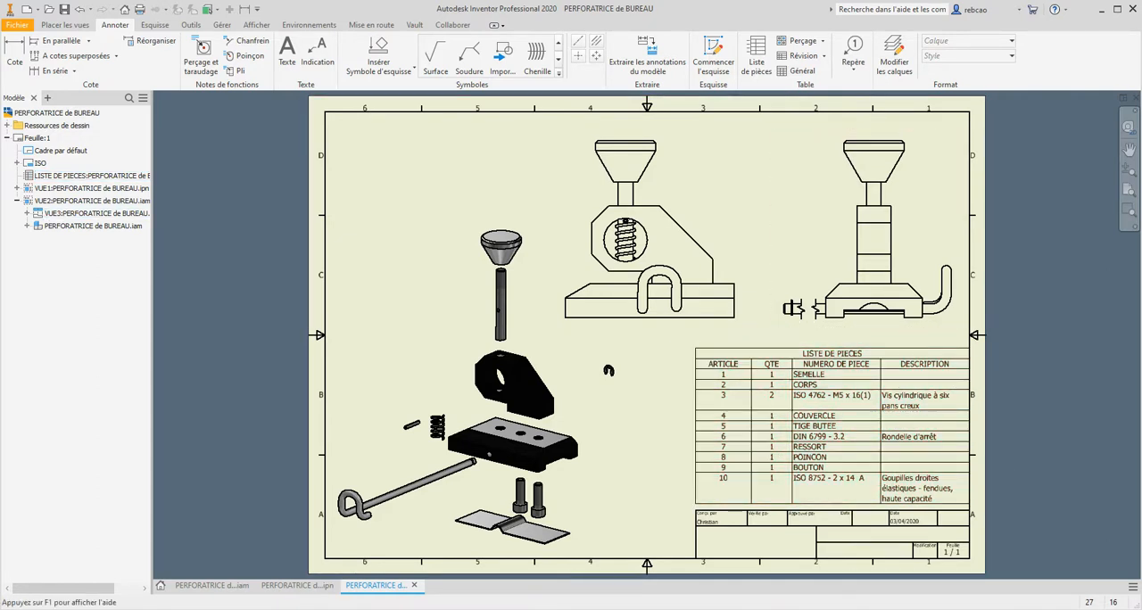
key("ctrl+z")
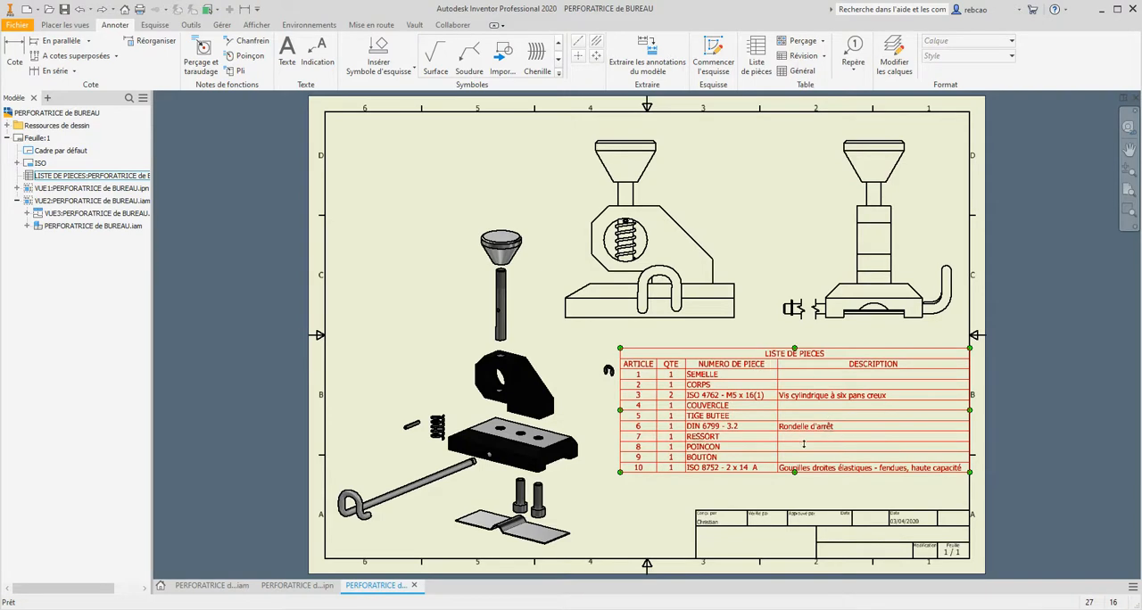
- Open the parts list's style Liste de pièces (ISO) for editing and place the style editor clear of the table's header
scroll(804, 448, "down", 1)
scroll(805, 448, "down", 2)
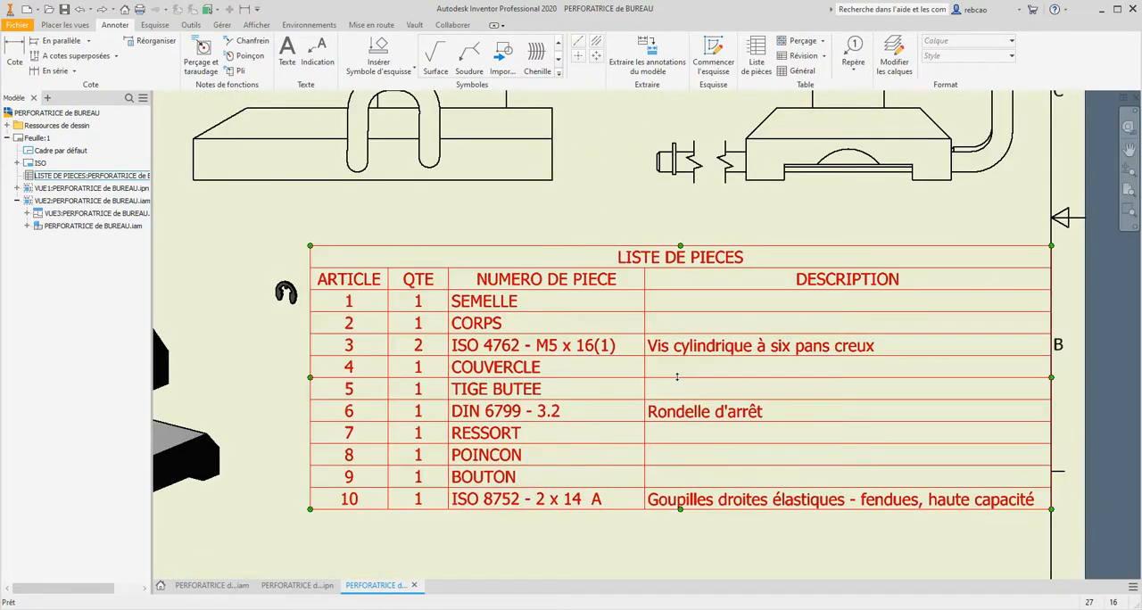
right_click(676, 375)
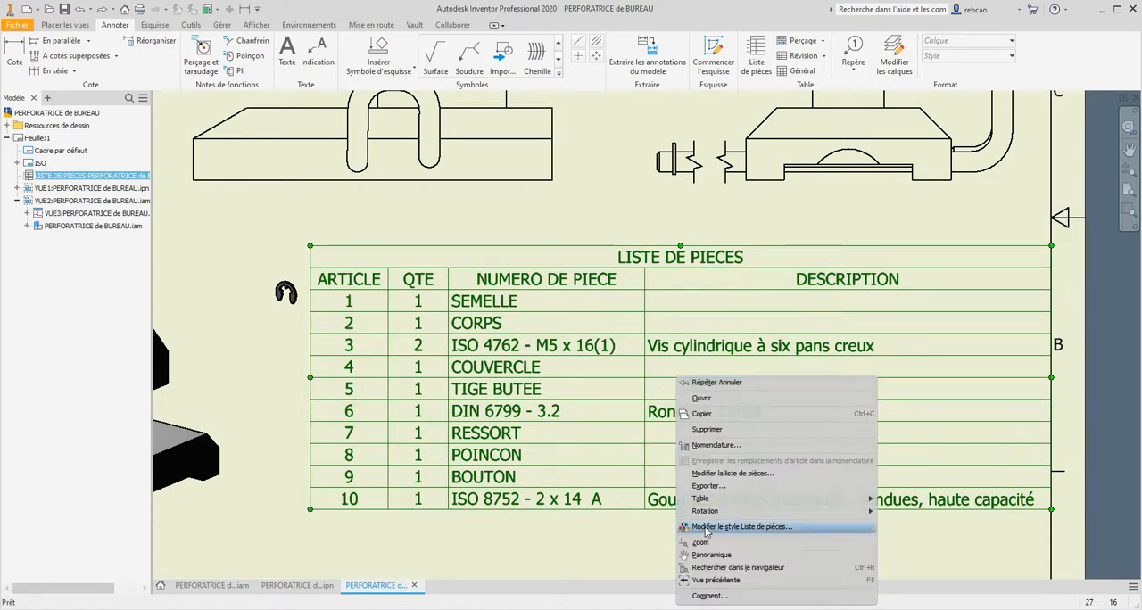
key("ctrl")
key("ctrl")
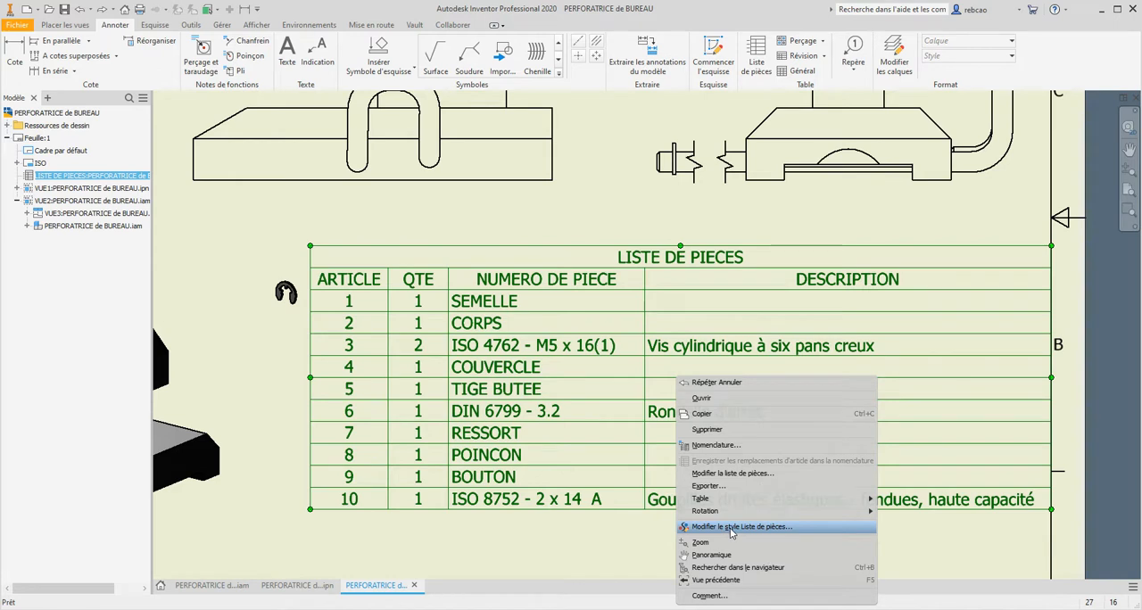
left_click(729, 530)
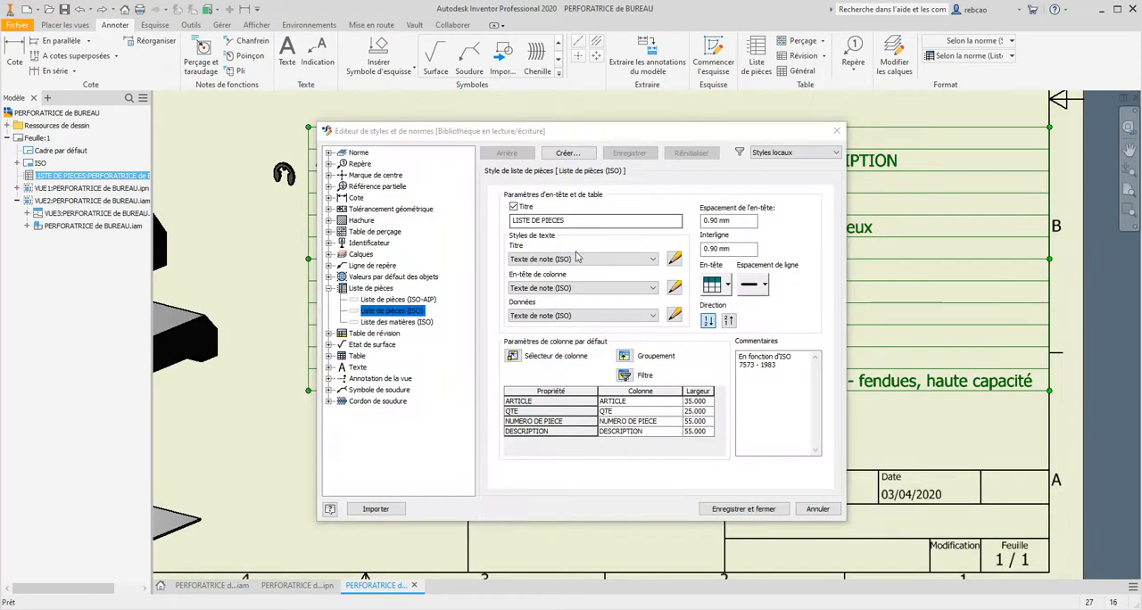
left_click_drag(597, 135, 635, 200)
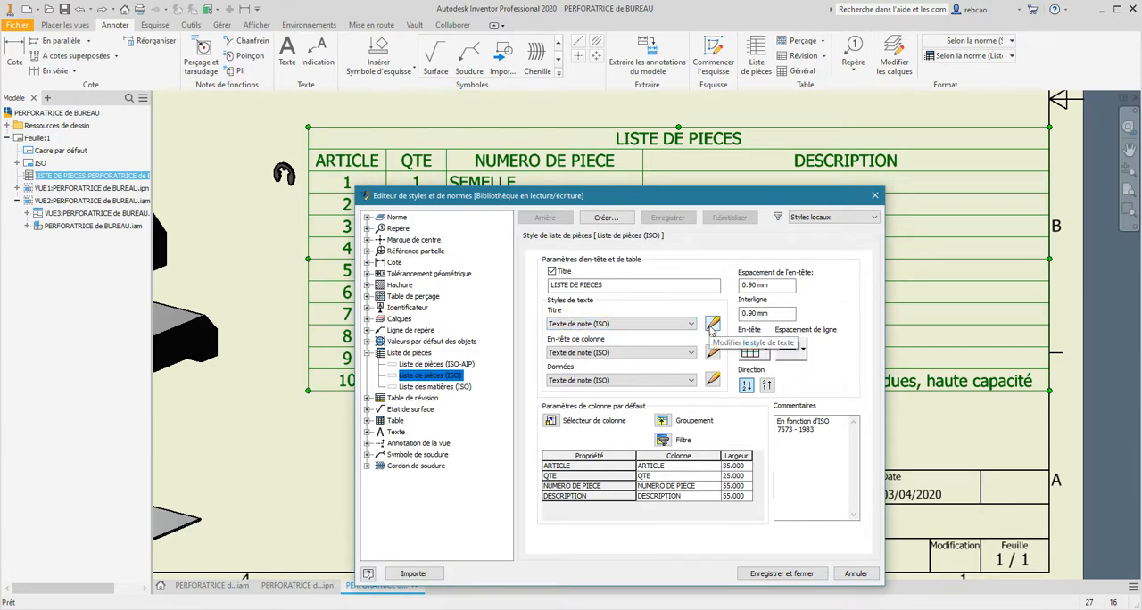
- Try making the parts list title's text style Texte de note (ISO) bold and save the style change
left_click(711, 326)
left_click(732, 391)
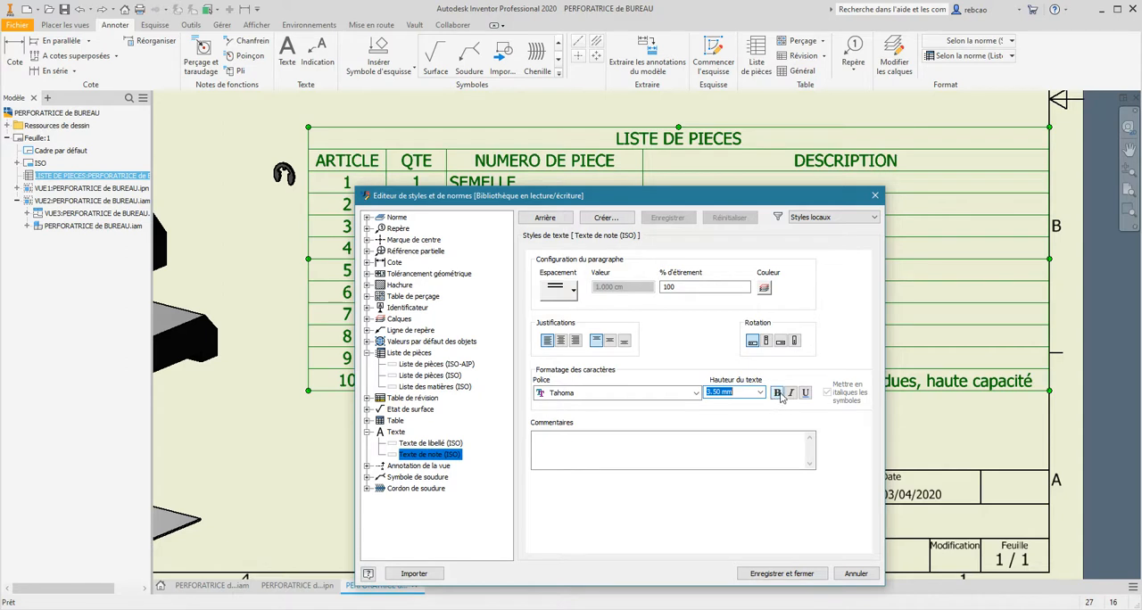
left_click(778, 393)
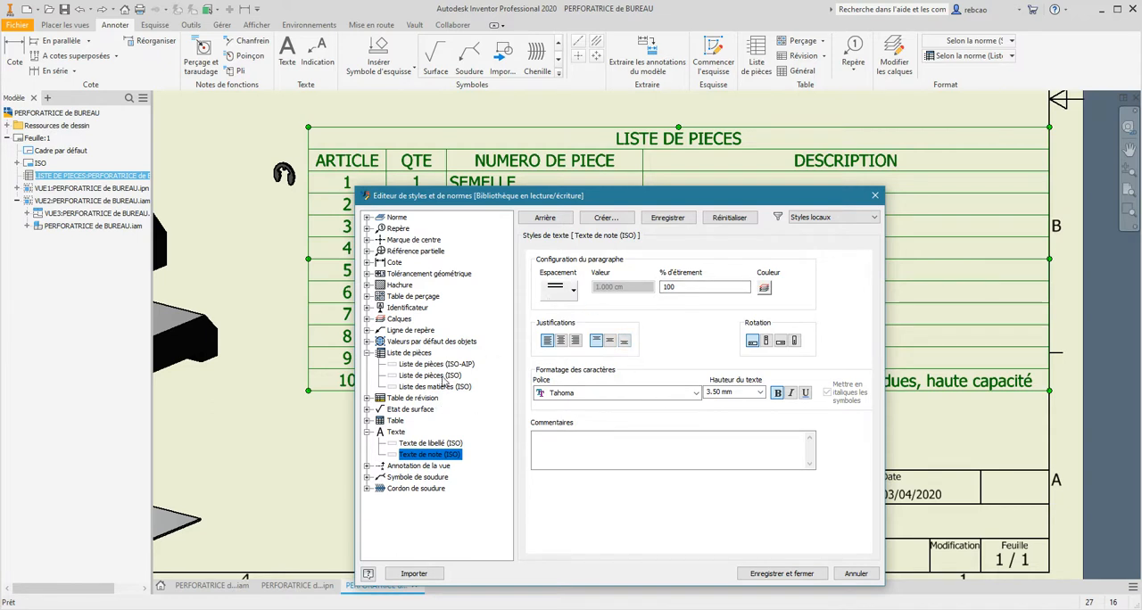
left_click(443, 379)
left_click(569, 420)
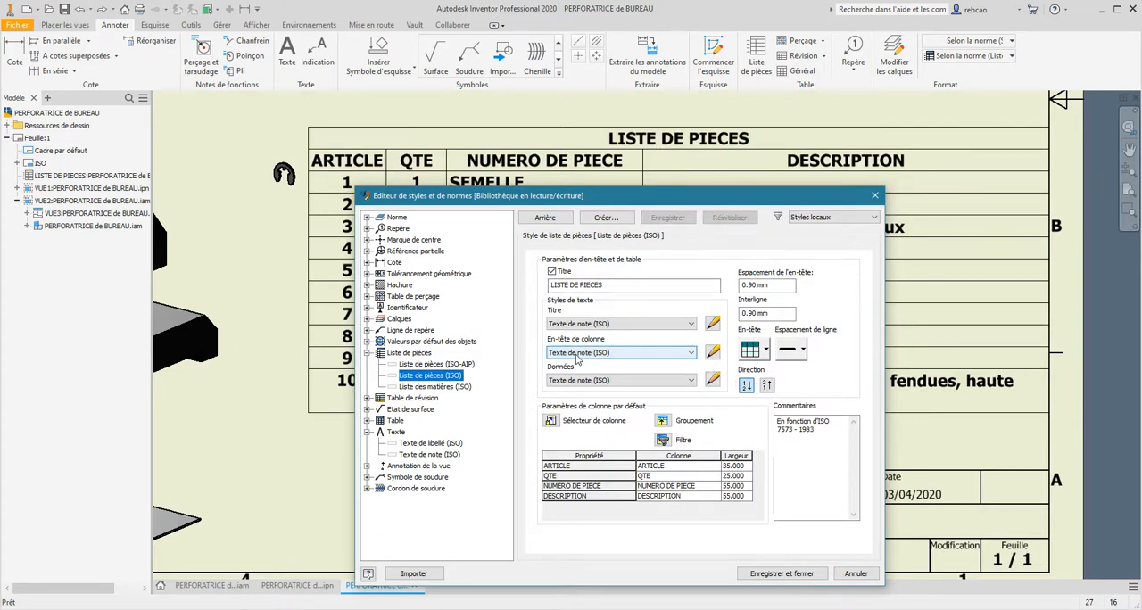
- Try setting the column header's text style Texte de note (ISO) to a text height of 2.50 mm
left_click(711, 353)
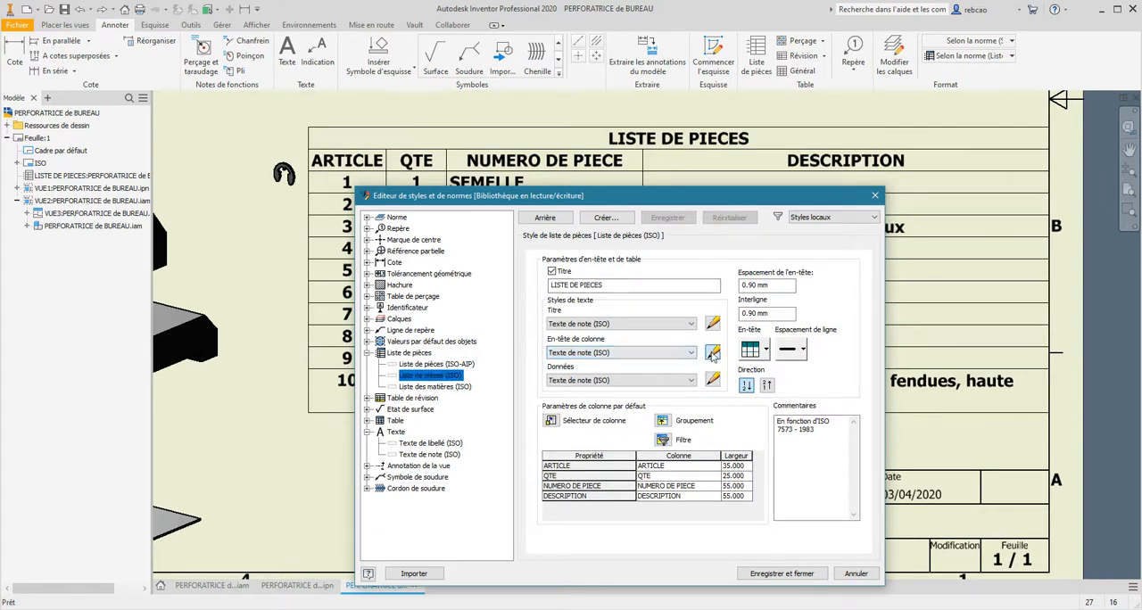
left_click_drag(706, 392, 748, 392)
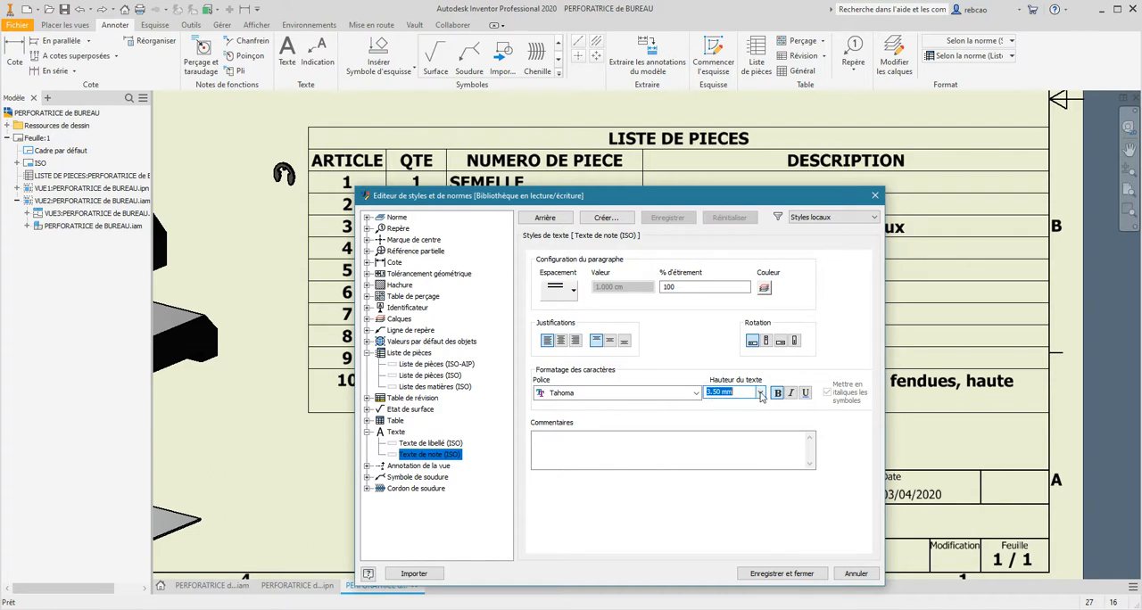
left_click(761, 393)
left_click(731, 408)
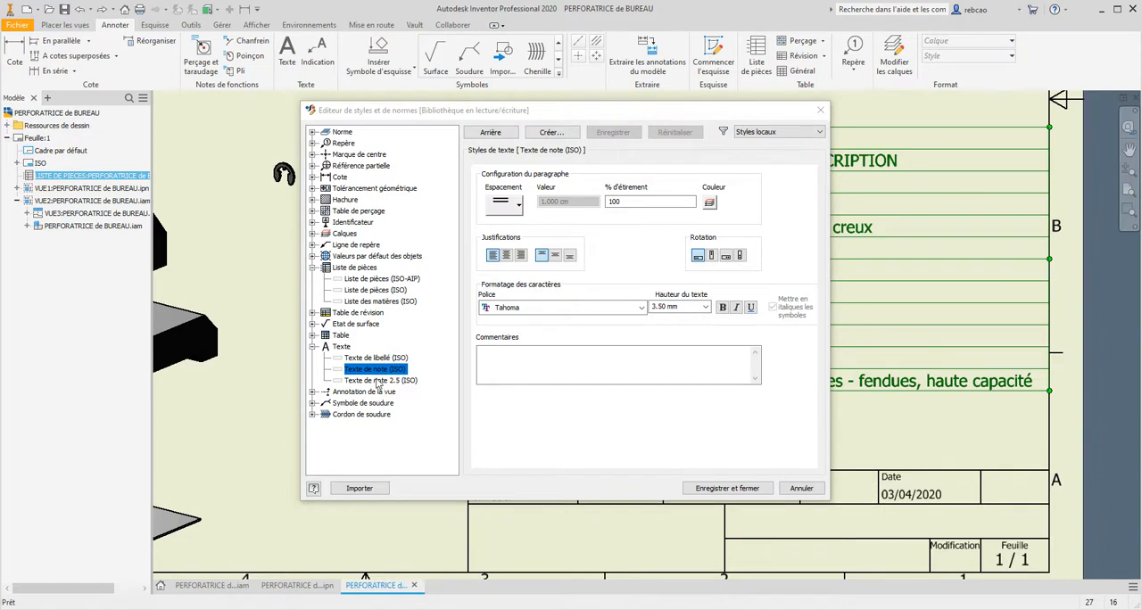
- Check the text heights of the style Texte de note 2.5 (ISO) and of the parts list title's text style
left_click(380, 380)
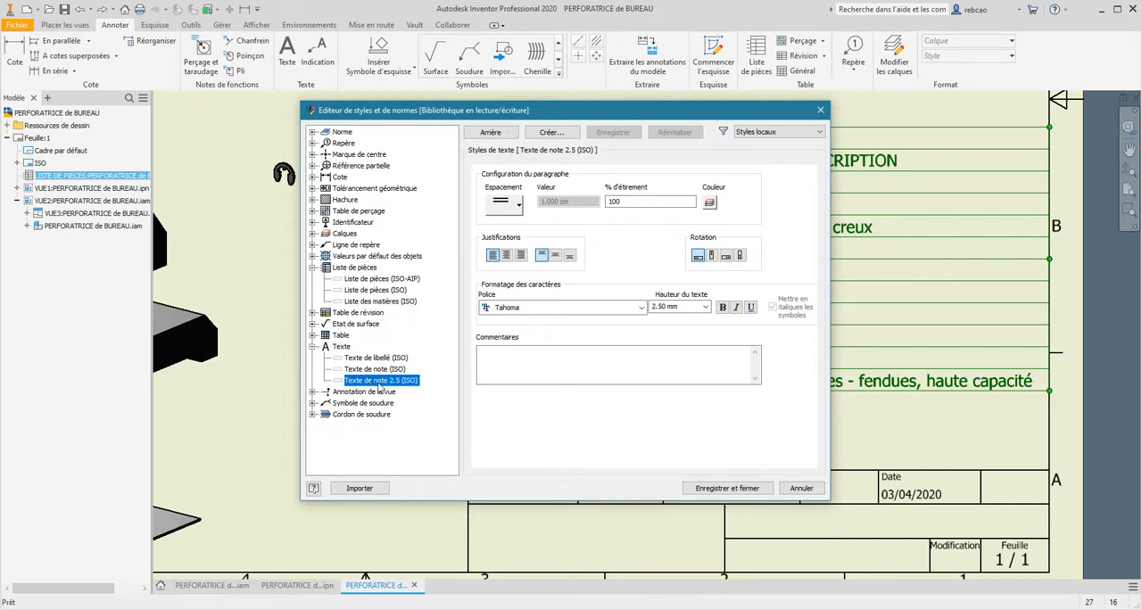
key("ctrl")
key("ctrl")
left_click(661, 309)
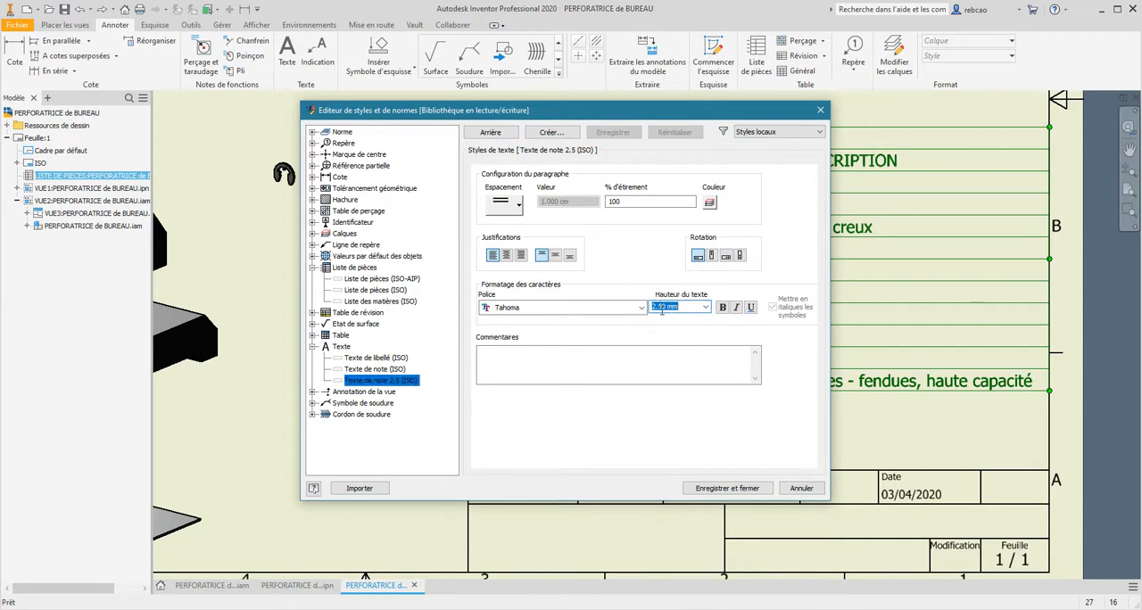
left_click(401, 291)
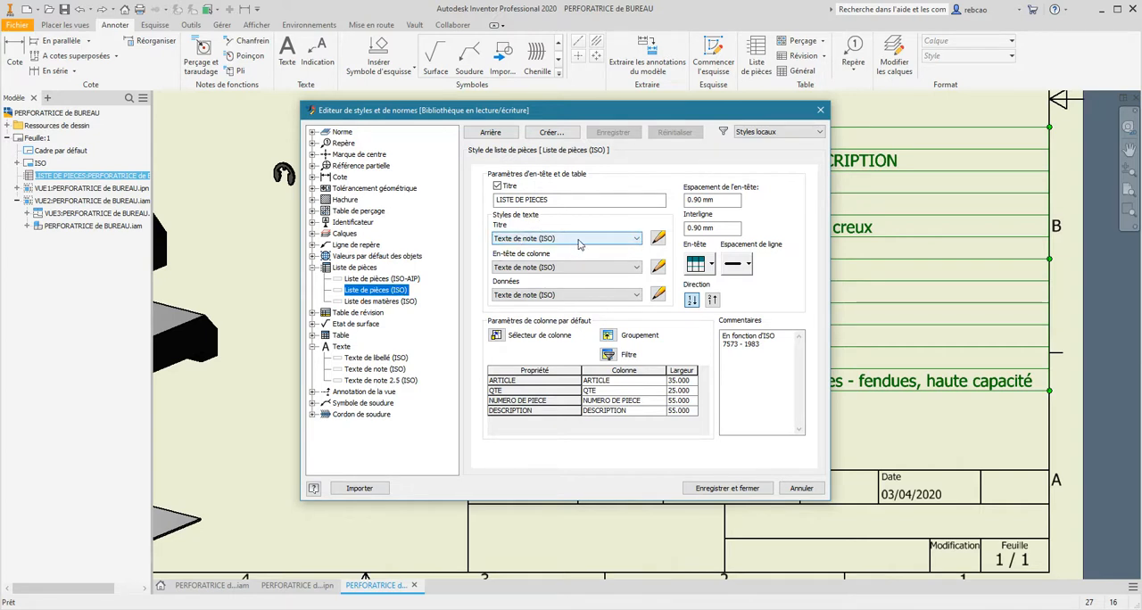
left_click(657, 238)
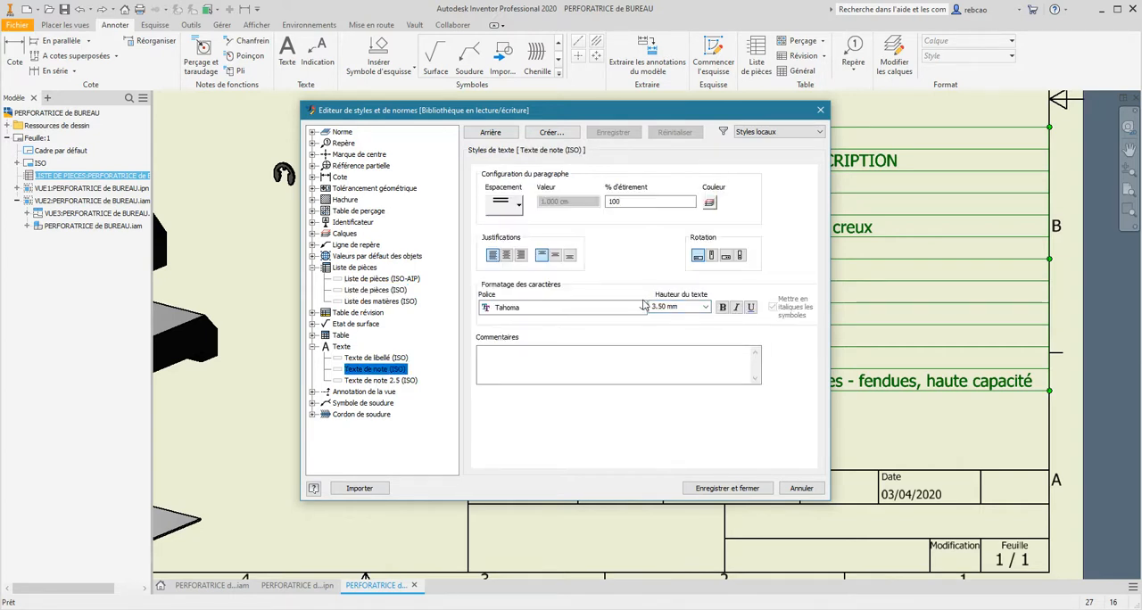
- Assign the text style Texte de note 2.5 (ISO) to the column headers and data of Liste de pièces (ISO) and save the style
left_click(403, 291)
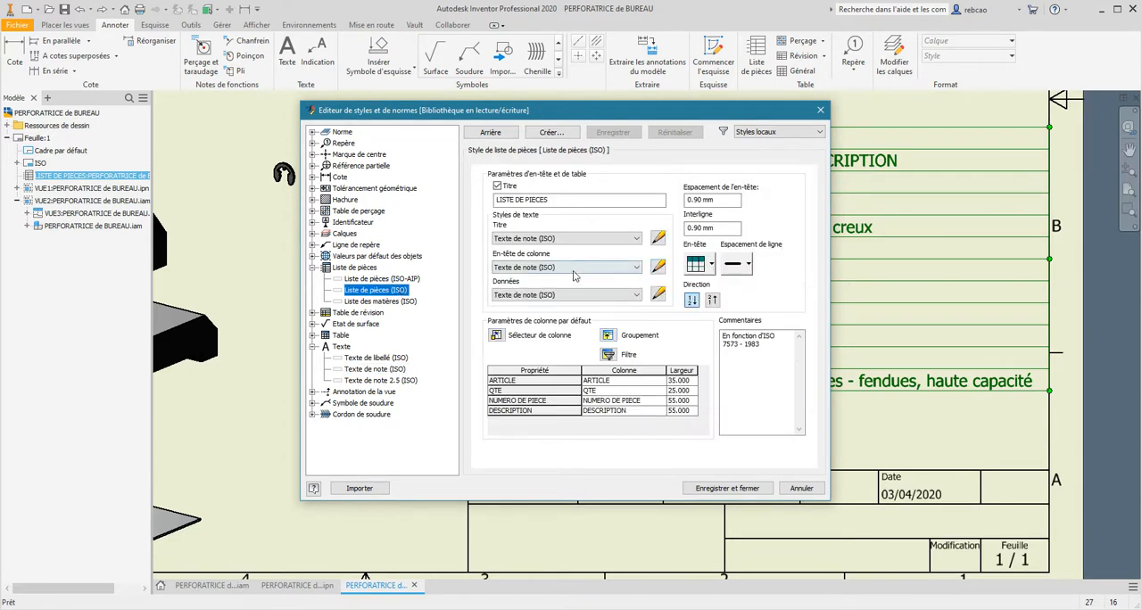
left_click(569, 267)
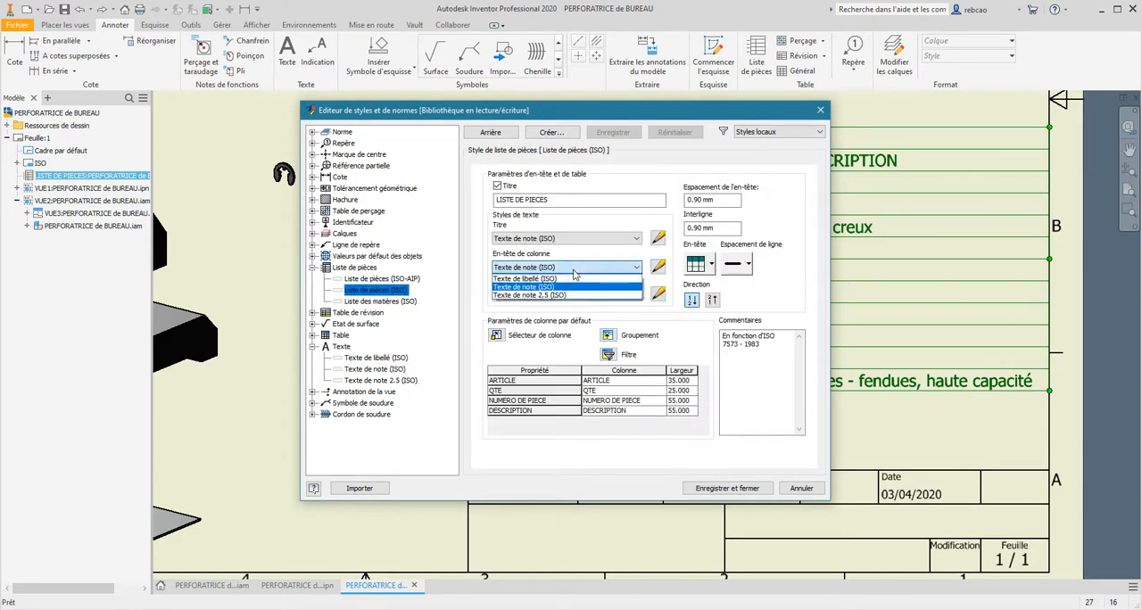
left_click(557, 295)
left_click(554, 296)
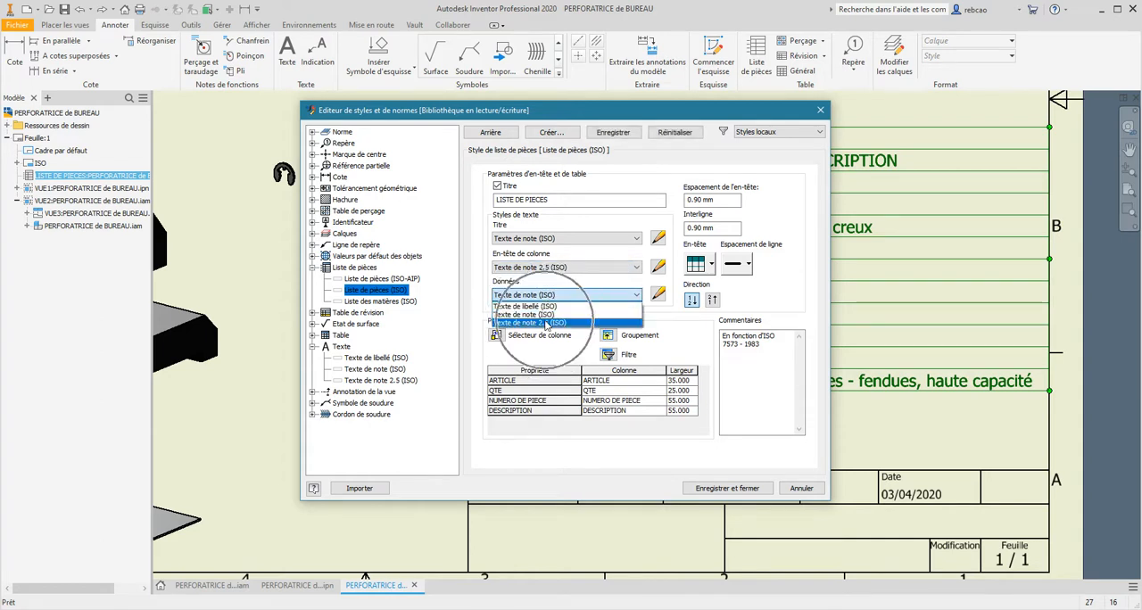
left_click(546, 323)
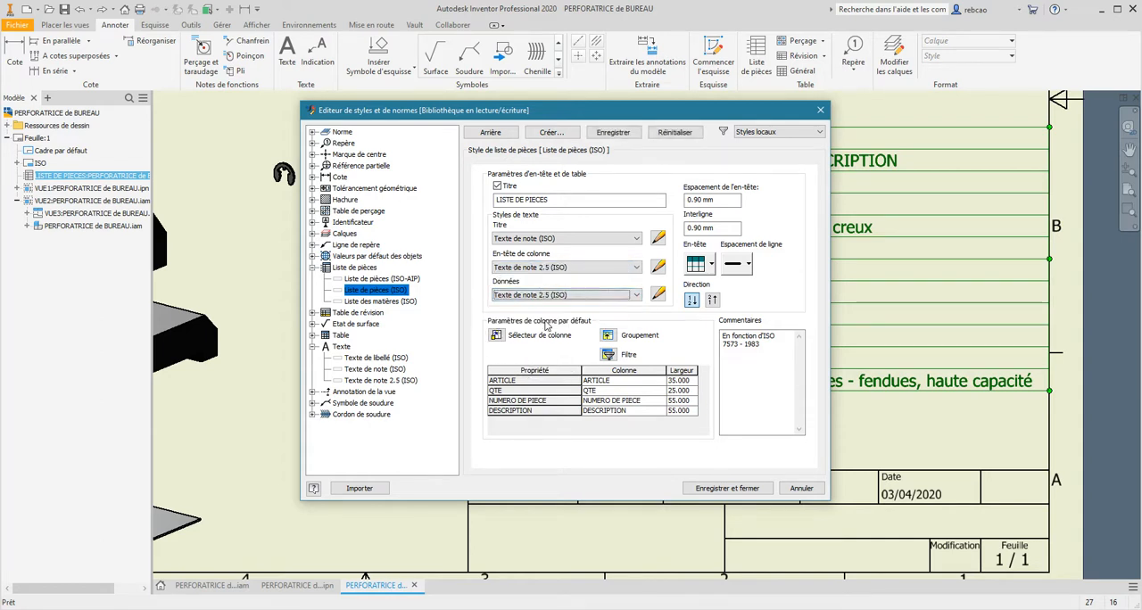
left_click(725, 488)
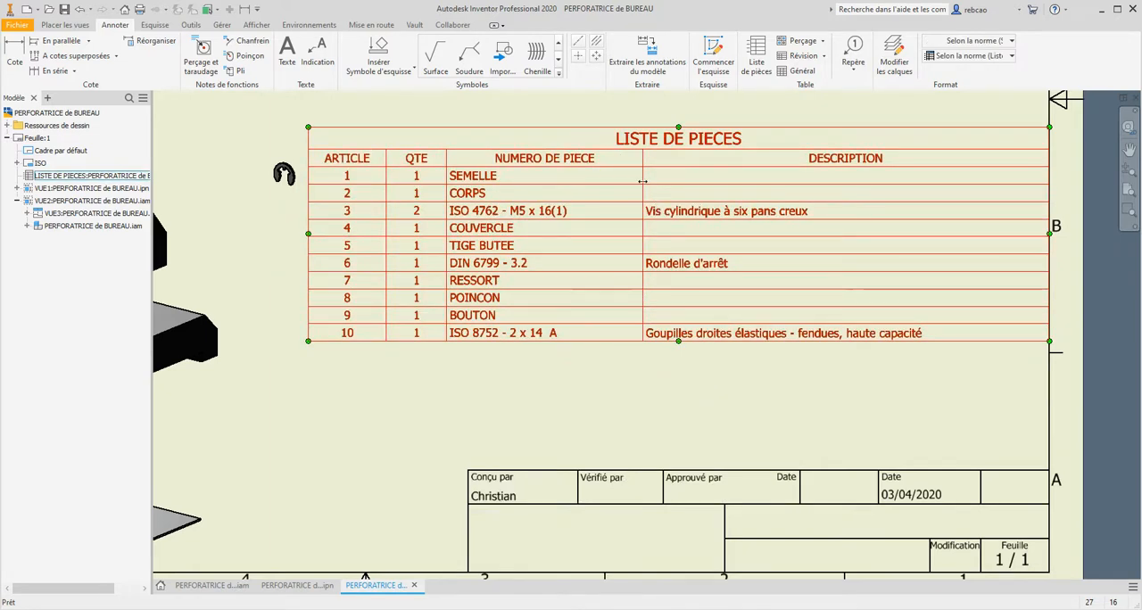
- Narrow the parts list's DESCRIPTION and NUMERO DE PIECE columns and adjust the ARTICLE column to match the table width to the title block
left_click_drag(644, 183, 757, 181)
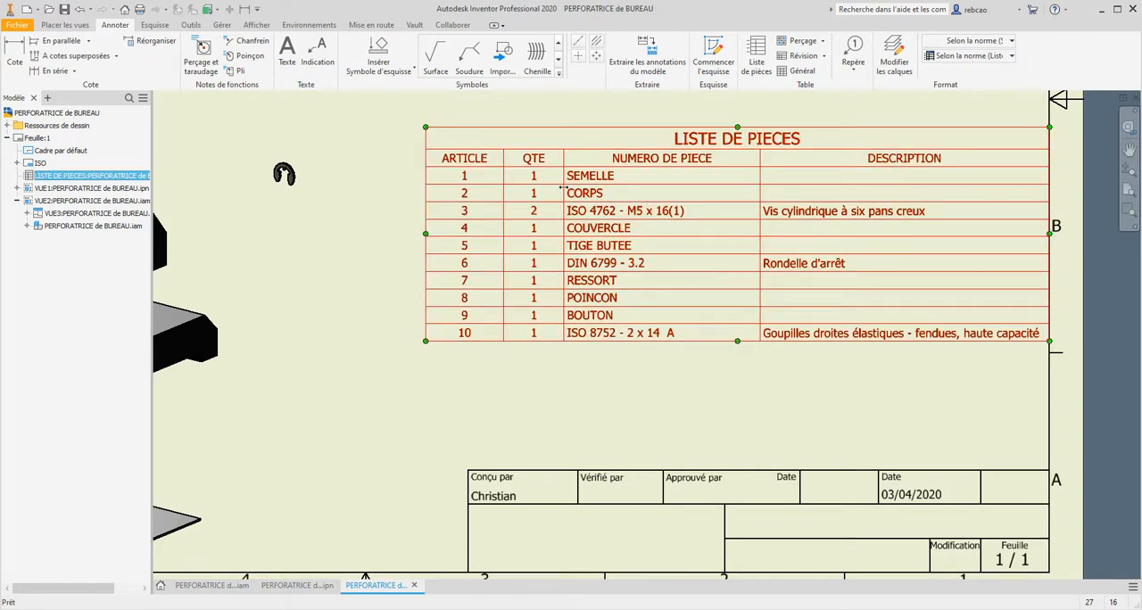
left_click_drag(563, 188, 612, 184)
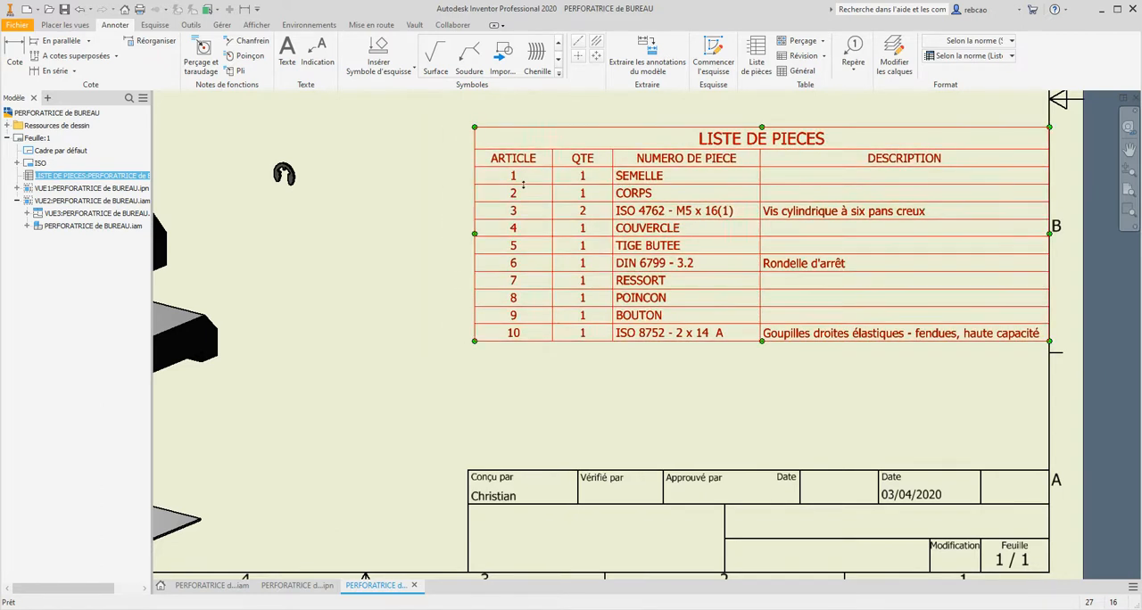
left_click_drag(473, 285, 467, 287)
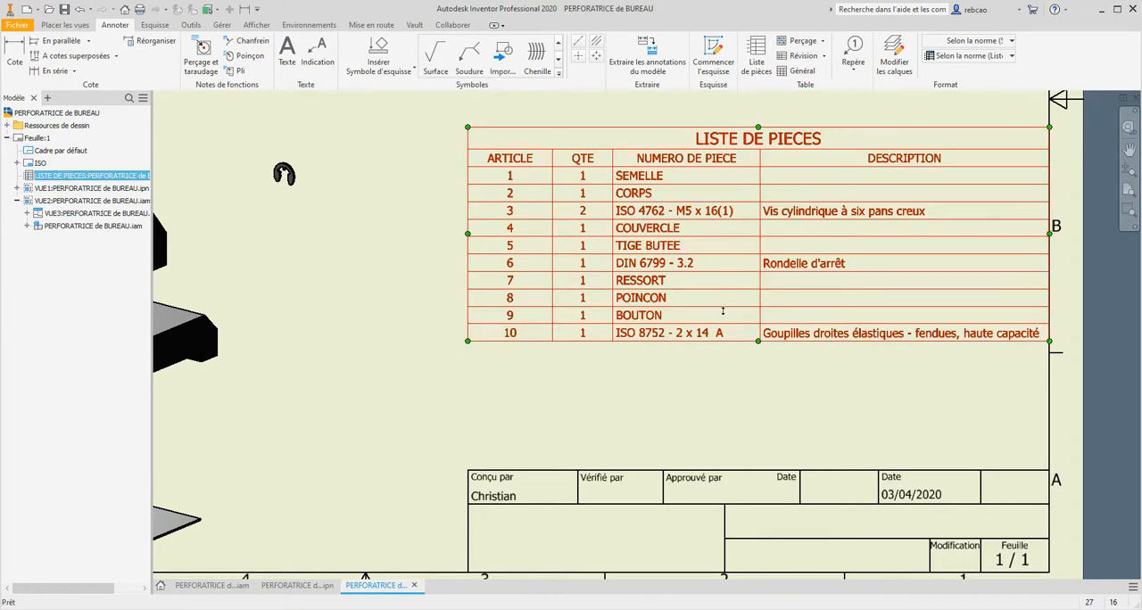
scroll(645, 375, "up", 2)
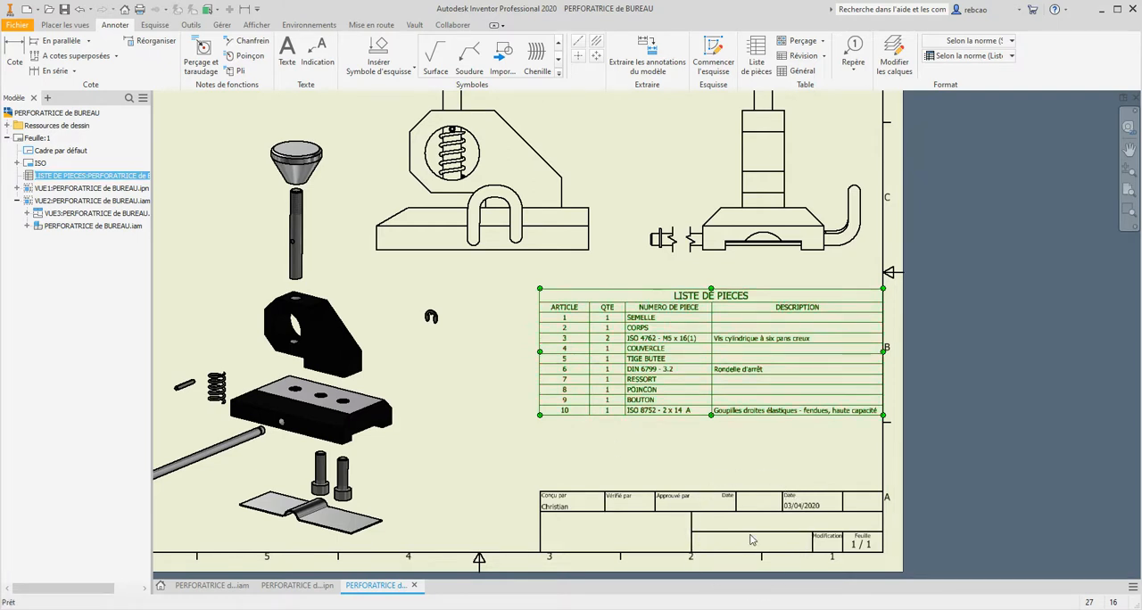
scroll(632, 444, "up", 2)
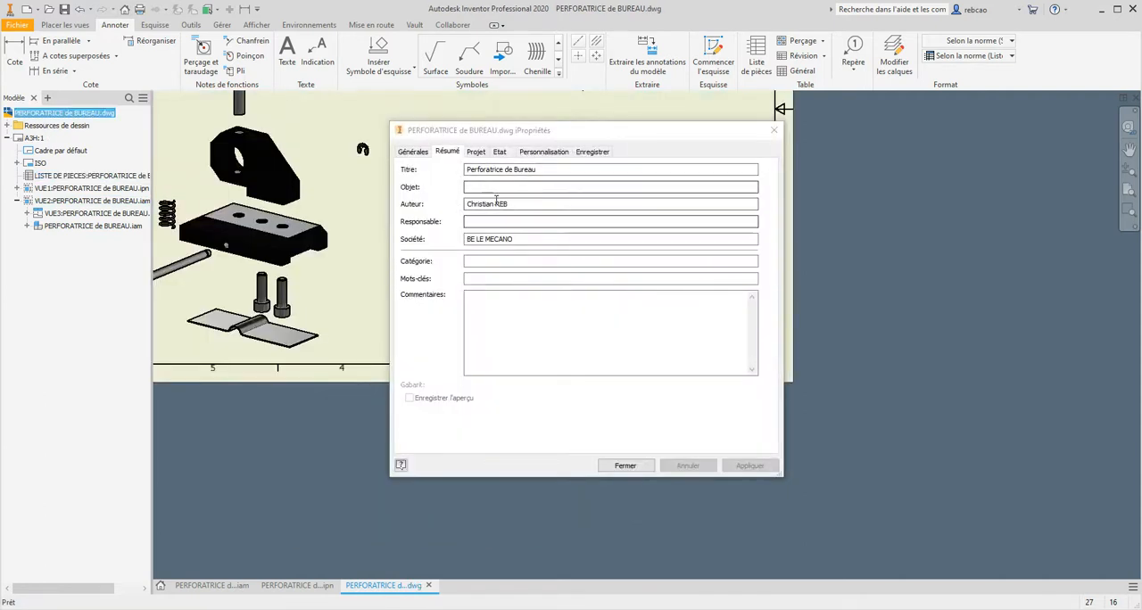
- Review the drawing's project, status and custom iProperties, close them and examine the title block on the full sheet
left_click(476, 152)
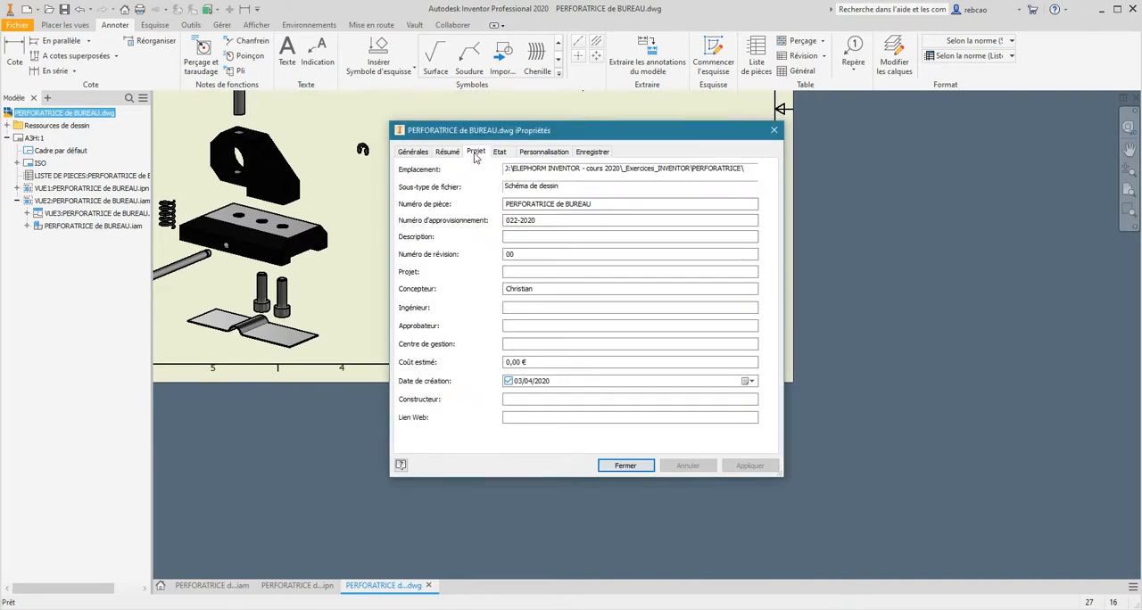
left_click(499, 153)
left_click(545, 154)
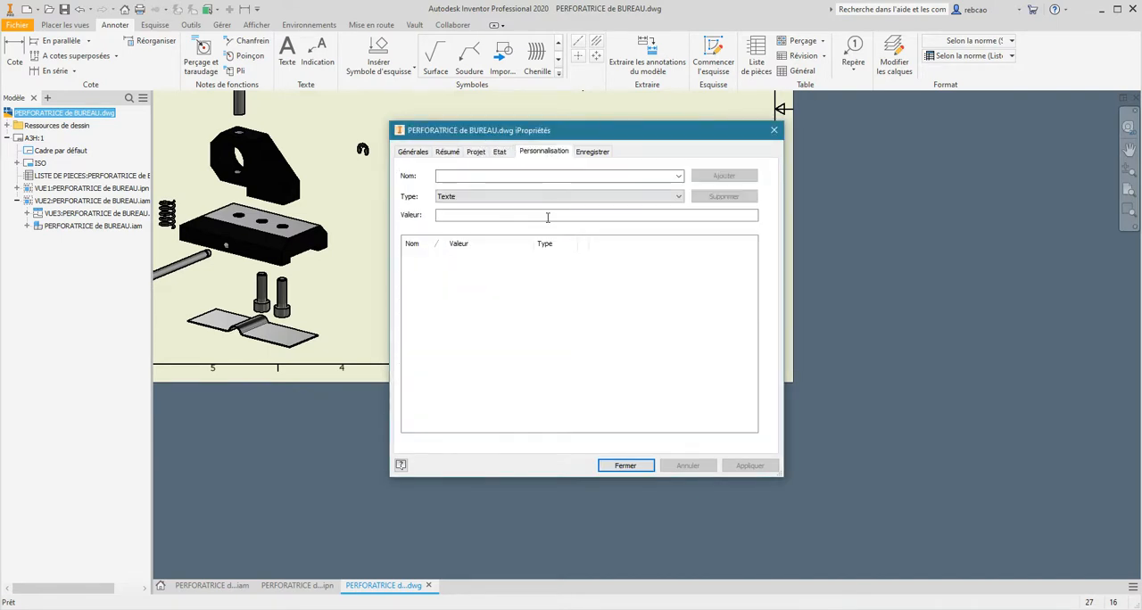
left_click(633, 465)
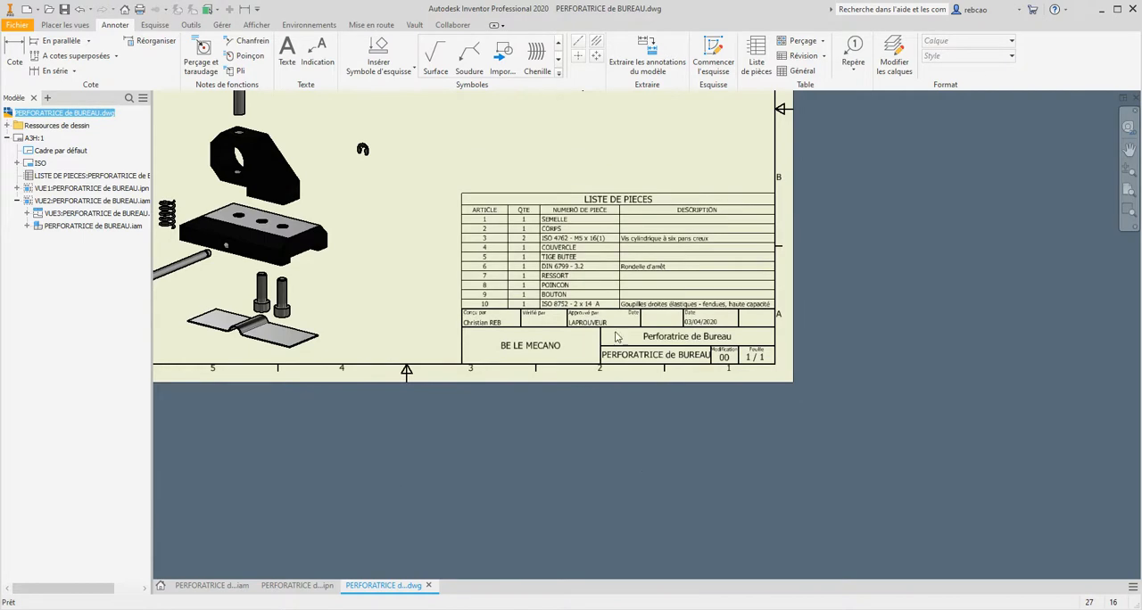
middle_click_drag(656, 333, 659, 337)
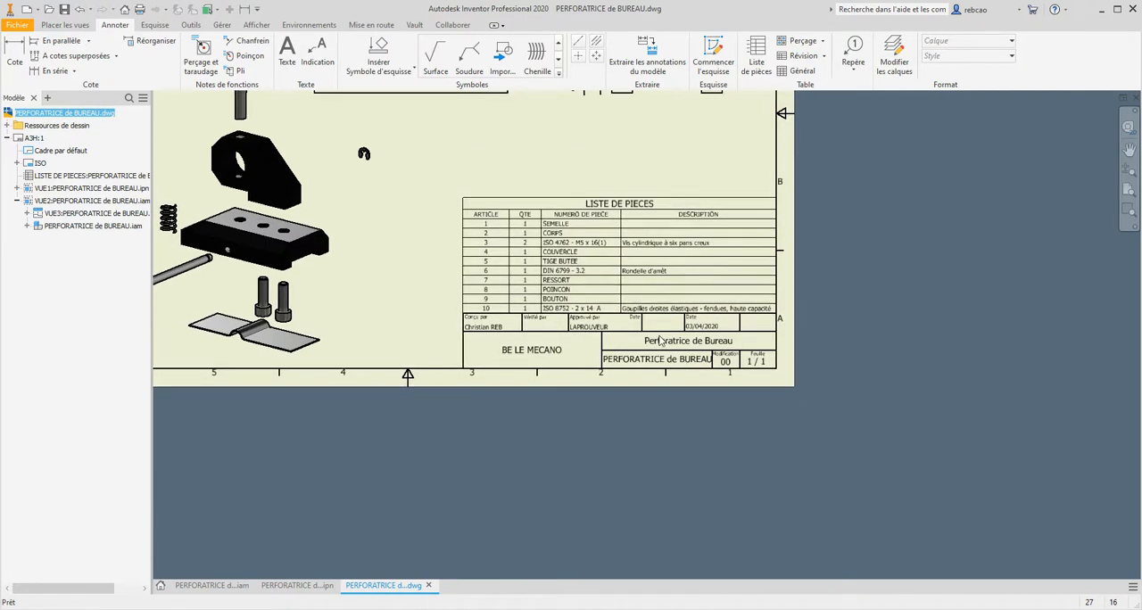
middle_click(659, 338)
middle_click(659, 338)
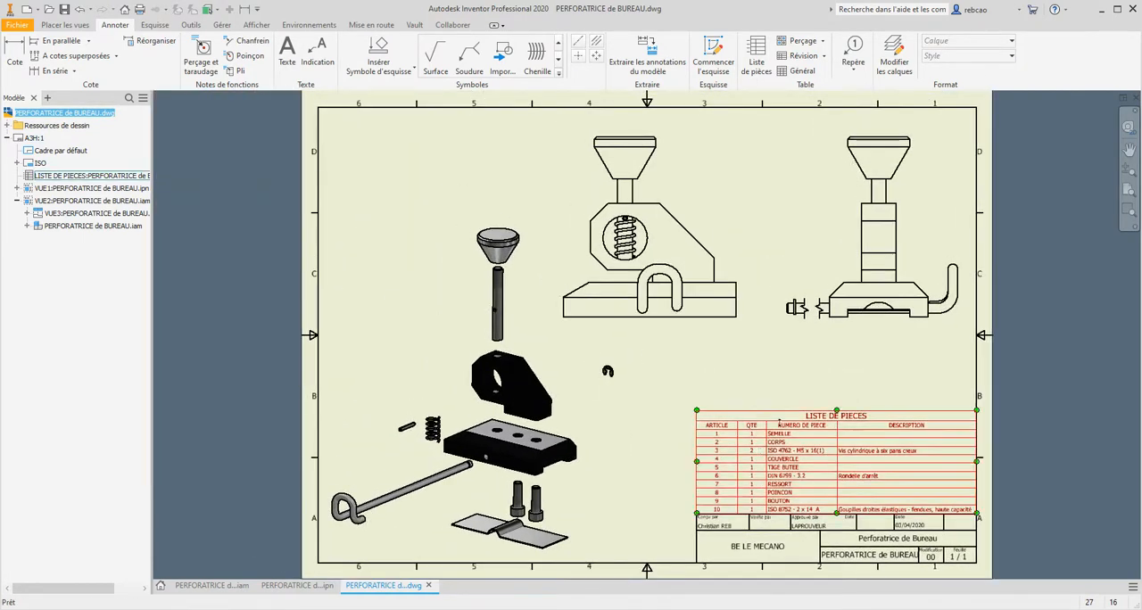
left_click(797, 465)
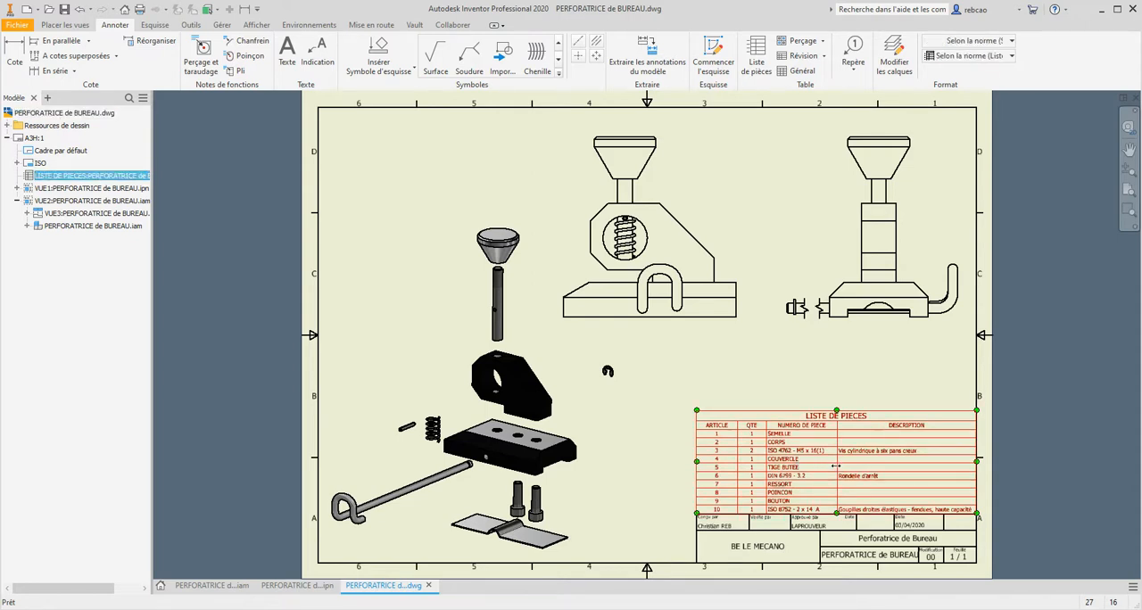
double_click(834, 480)
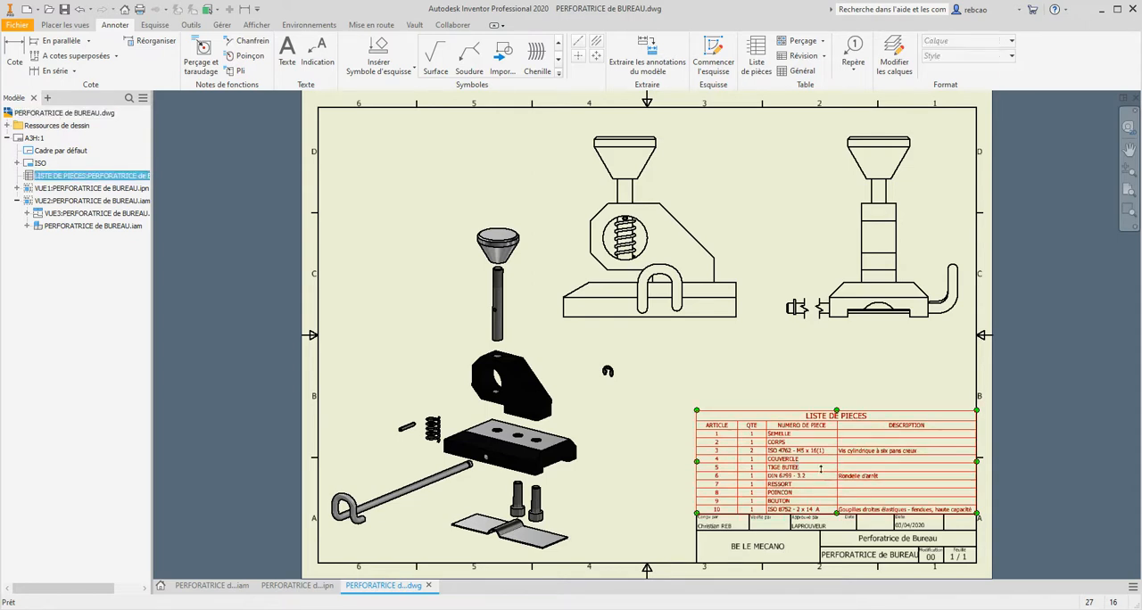
mouse_move(781, 458)
left_mouse_down()
mouse_move(779, 408)
mouse_move(775, 454)
left_mouse_up()
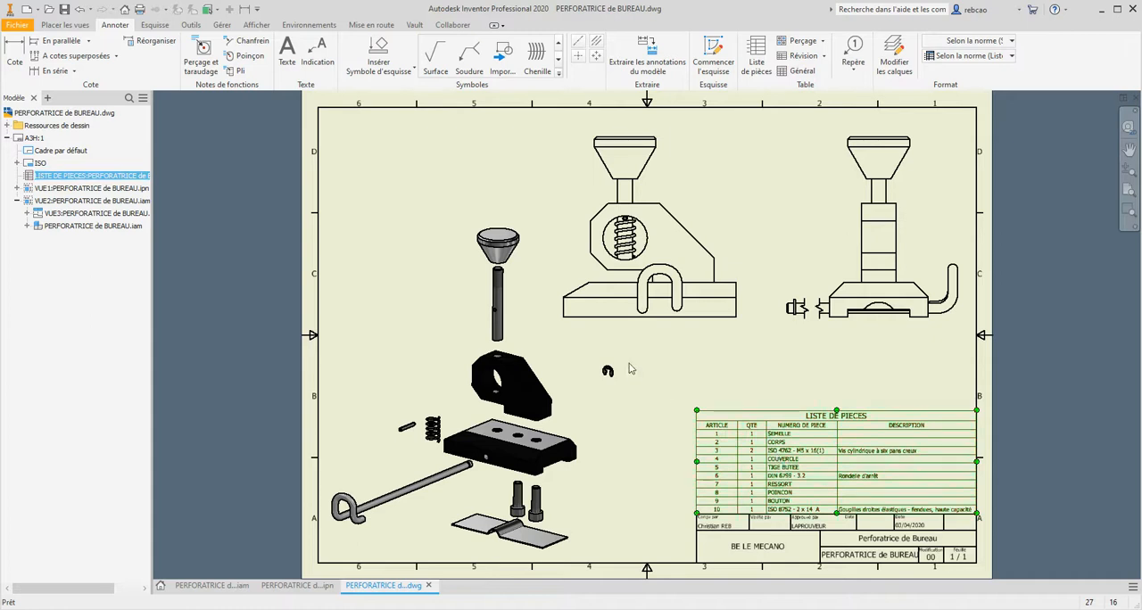
left_click(81, 10)
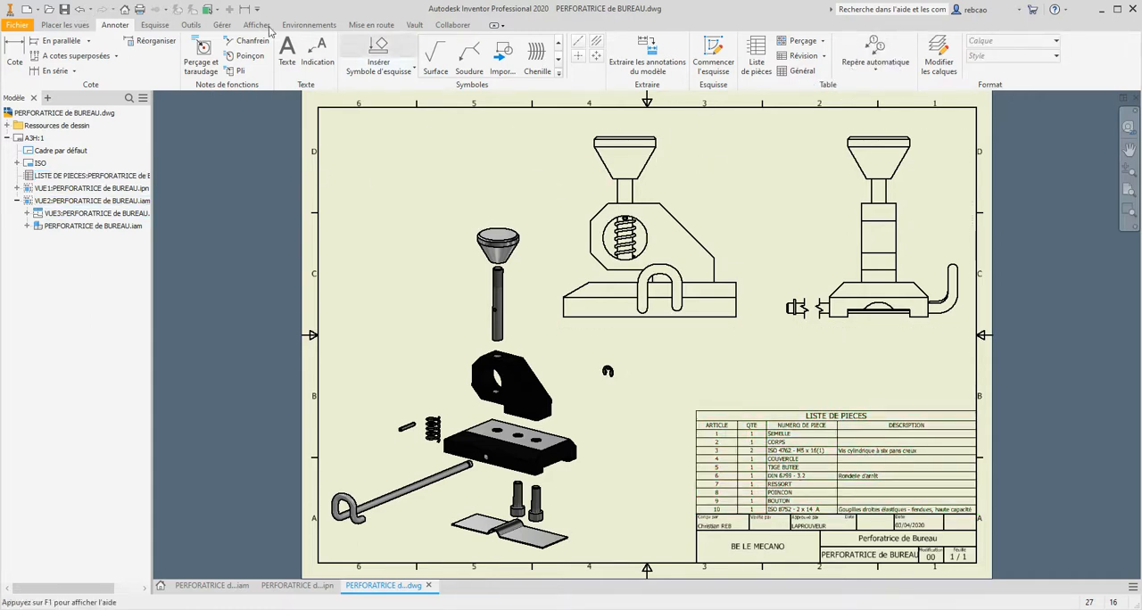
- Try a single balloon on the knob at the top of the exploded view and delete it
left_click(886, 67)
left_click(869, 91)
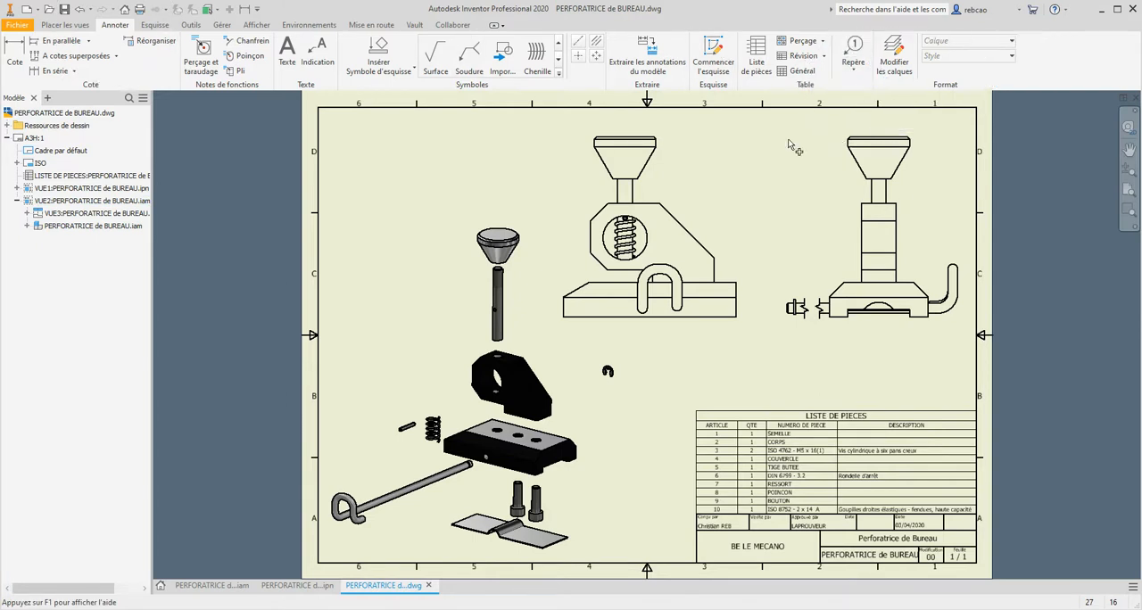
left_click(479, 231)
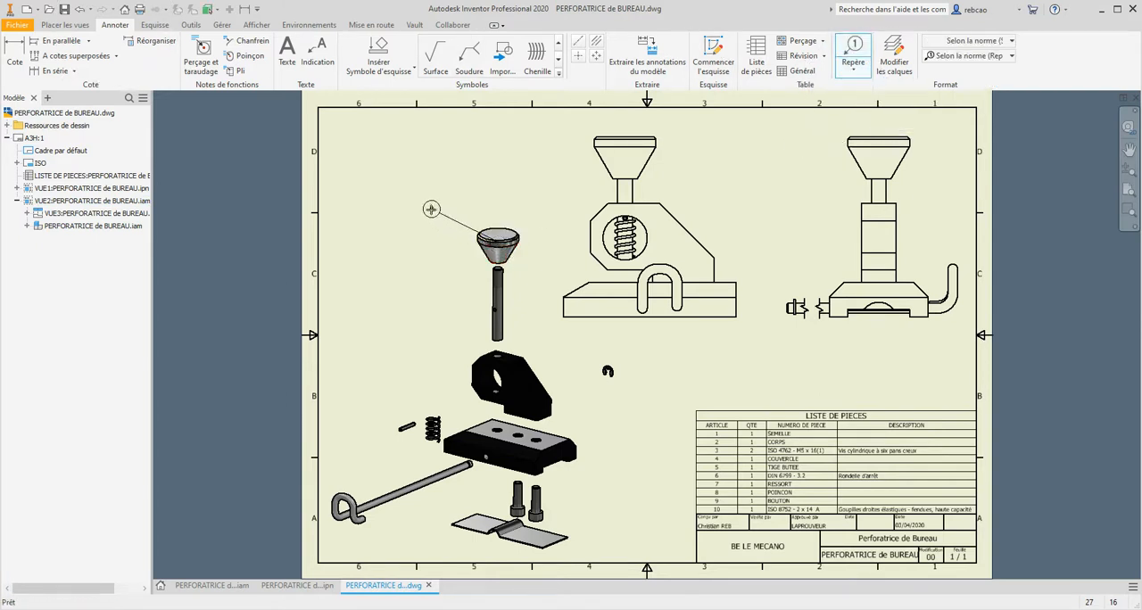
left_click(424, 205)
right_click(424, 205)
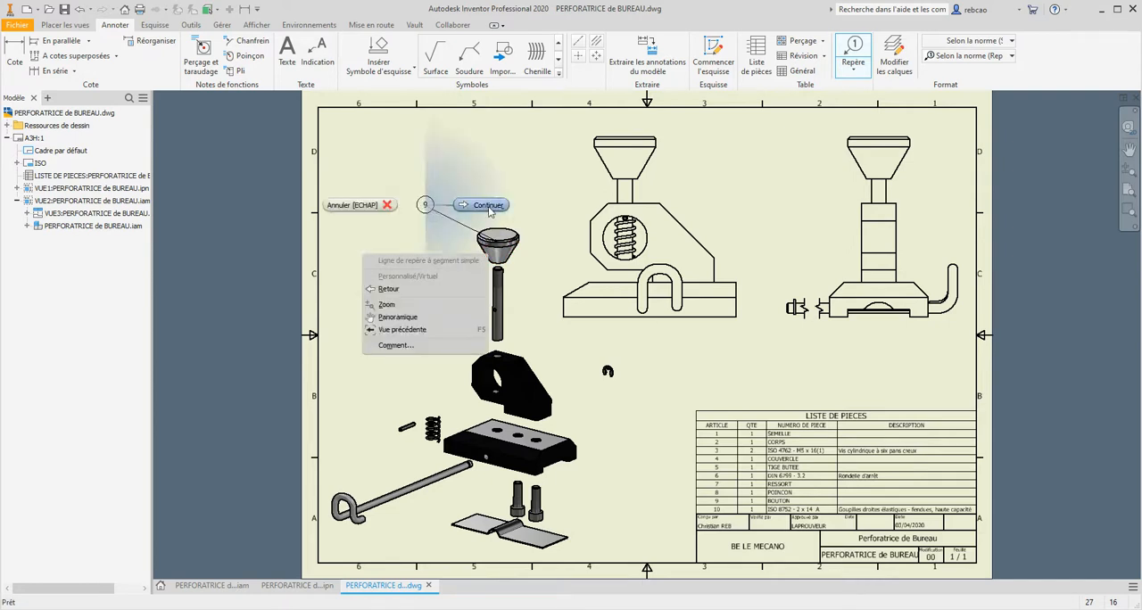
left_click(488, 207)
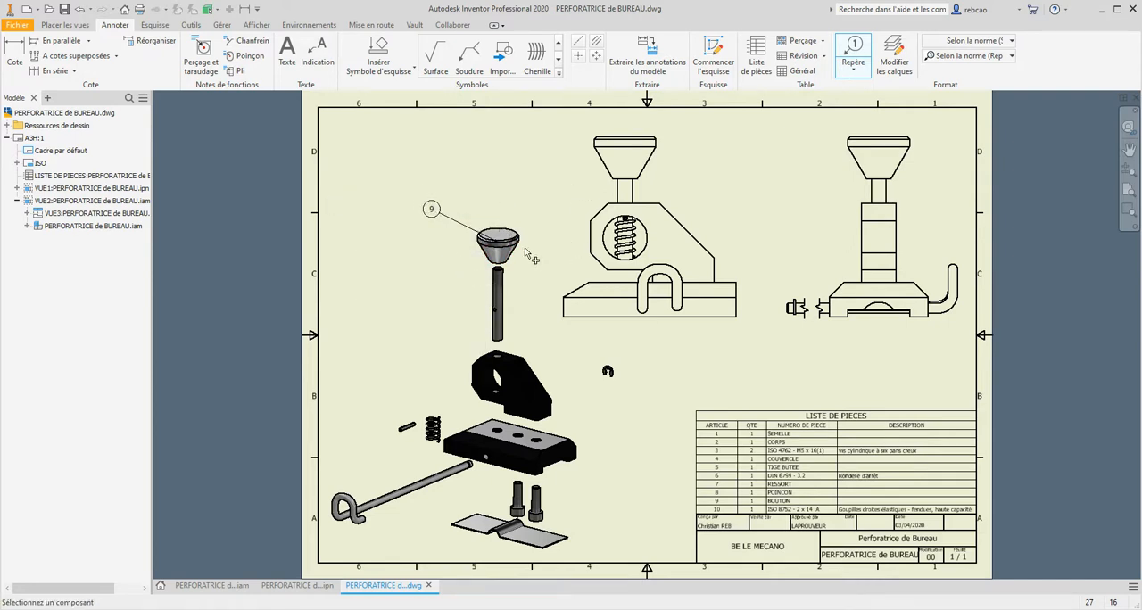
key("Escape")
left_click(455, 222)
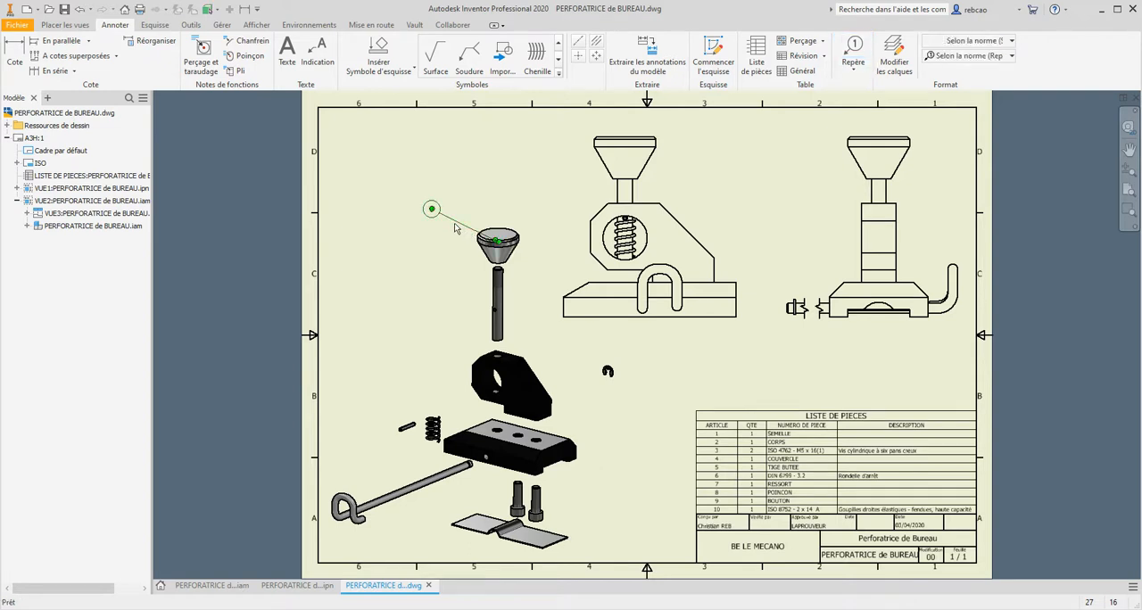
key("Delete")
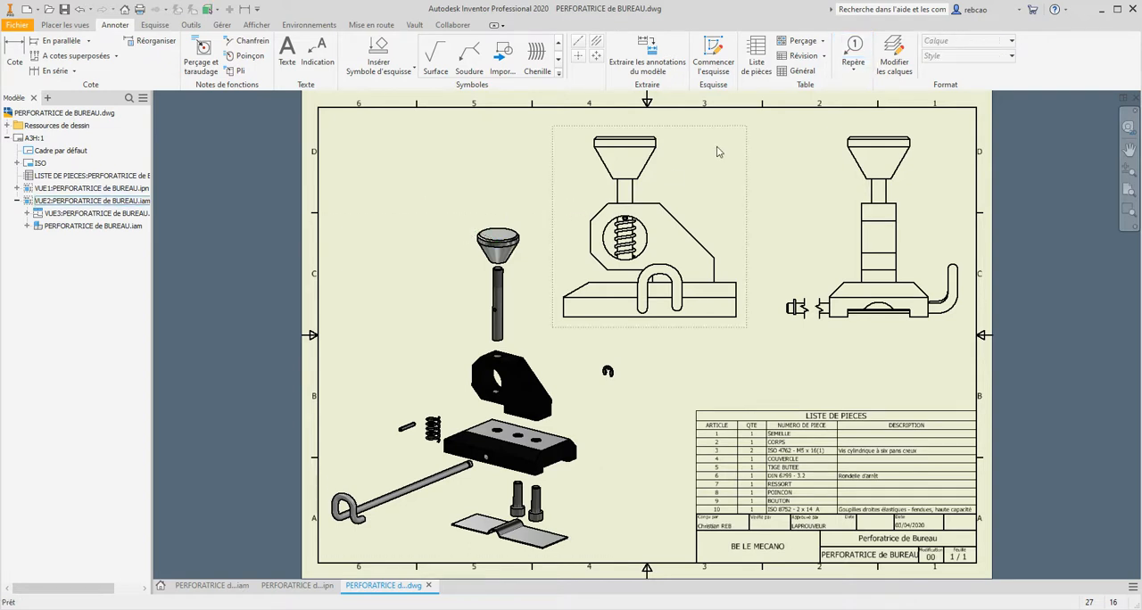
- Start automatic ballooning on the assembled front view and select its knob, punch, body, stop rod, base and spring
left_click(853, 68)
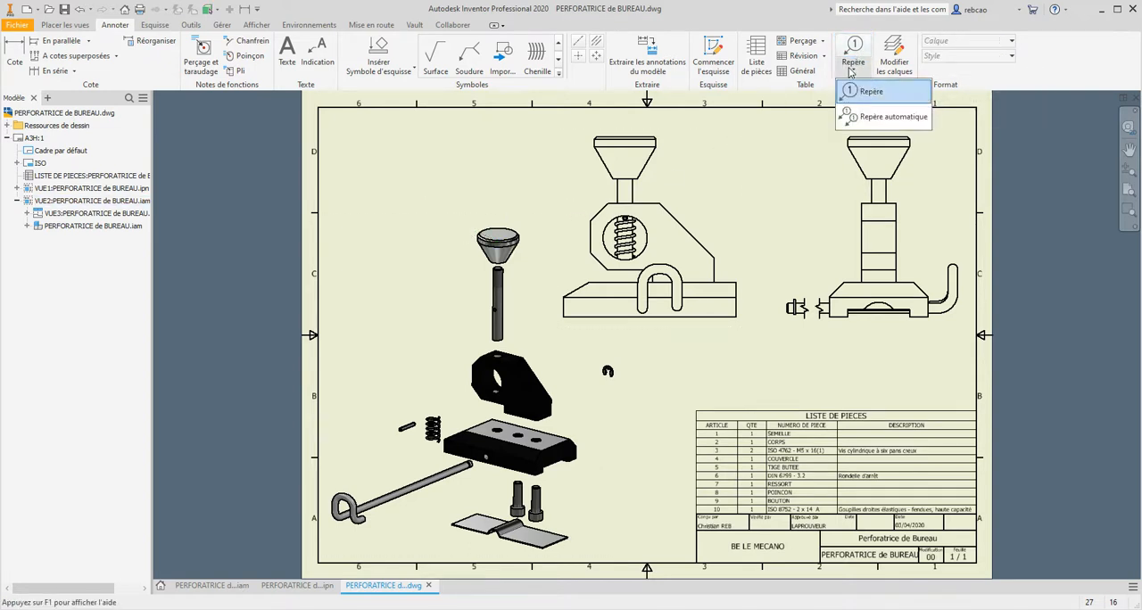
left_click(849, 118)
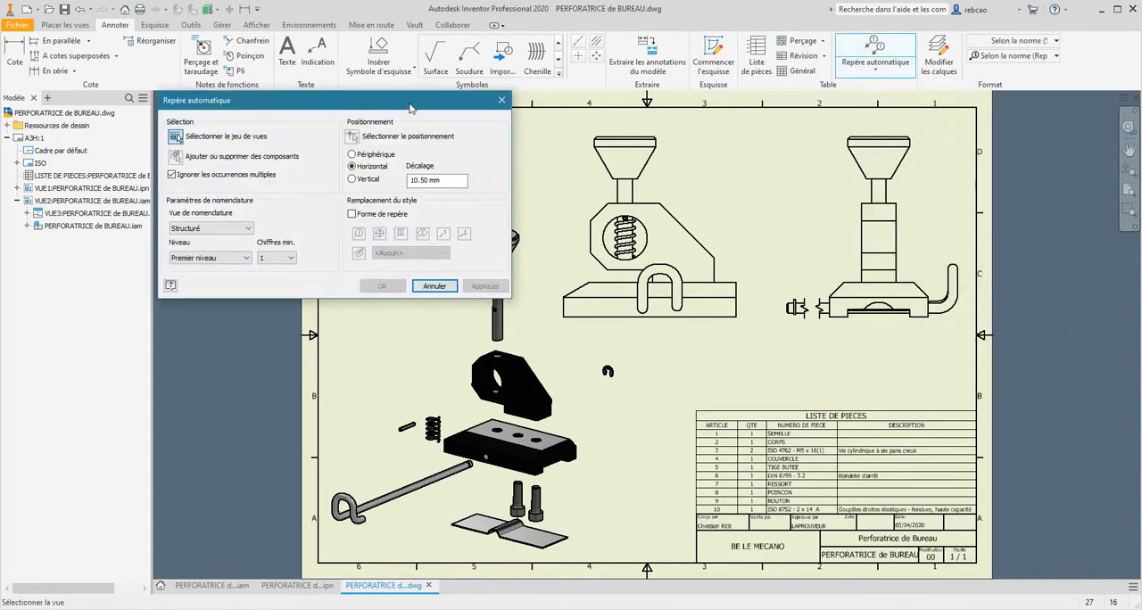
mouse_move(410, 107)
left_mouse_down()
mouse_move(434, 91)
mouse_move(454, 150)
mouse_move(434, 157)
left_mouse_up()
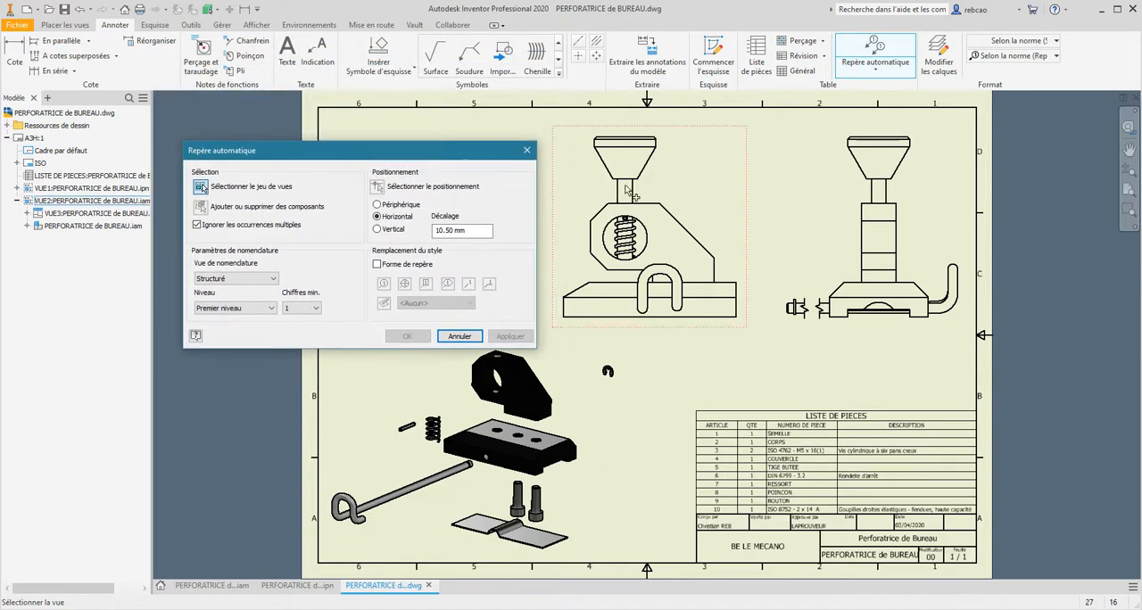
left_click(685, 179)
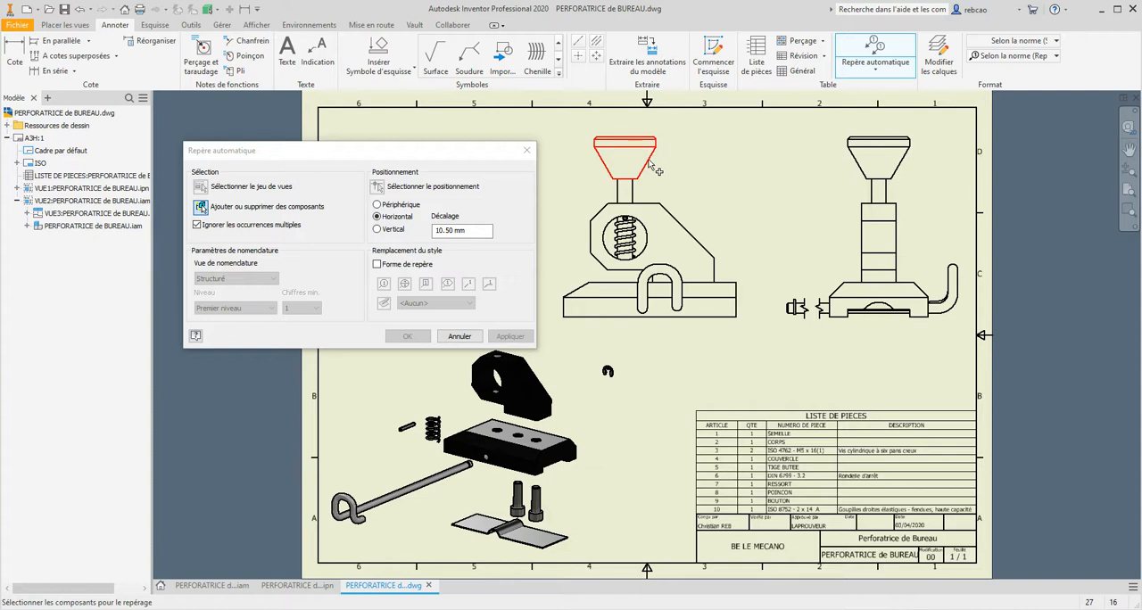
left_click(651, 164)
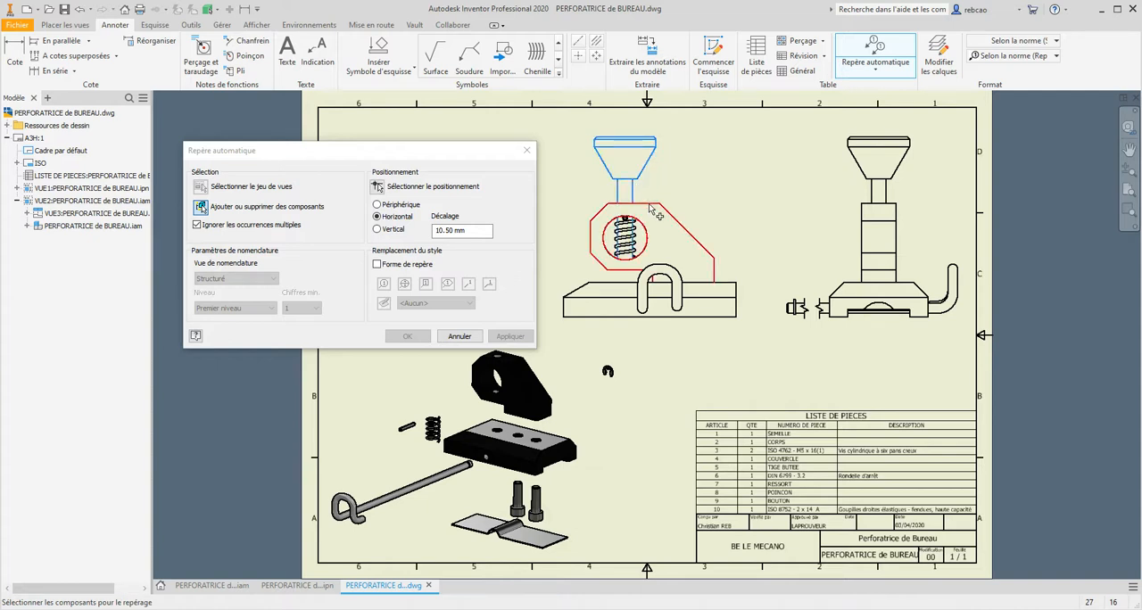
left_click(680, 222)
left_click(681, 279)
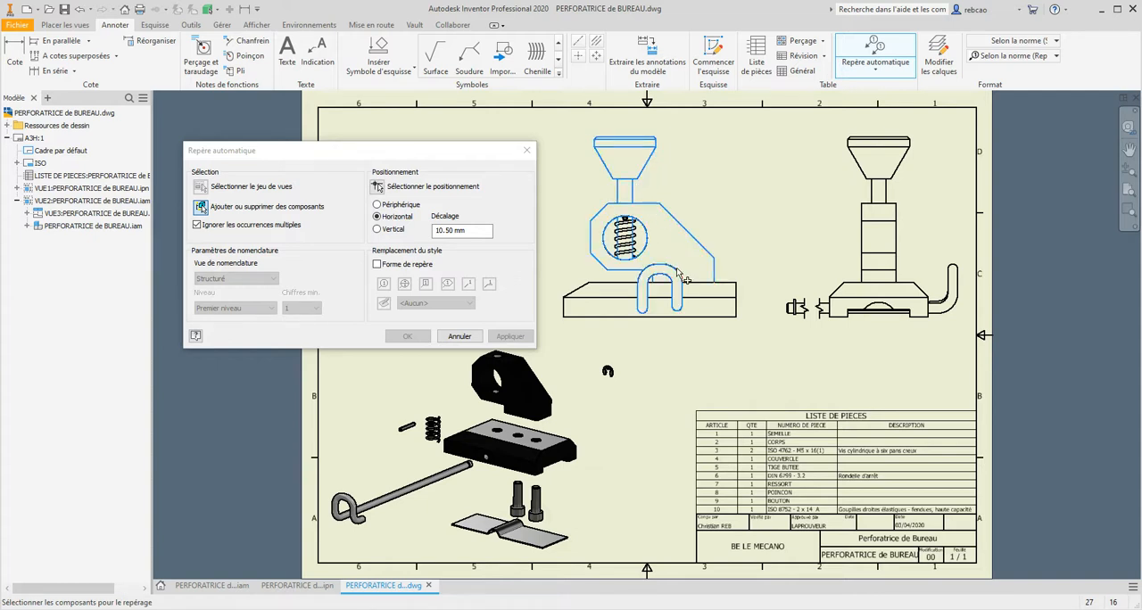
left_click(700, 301)
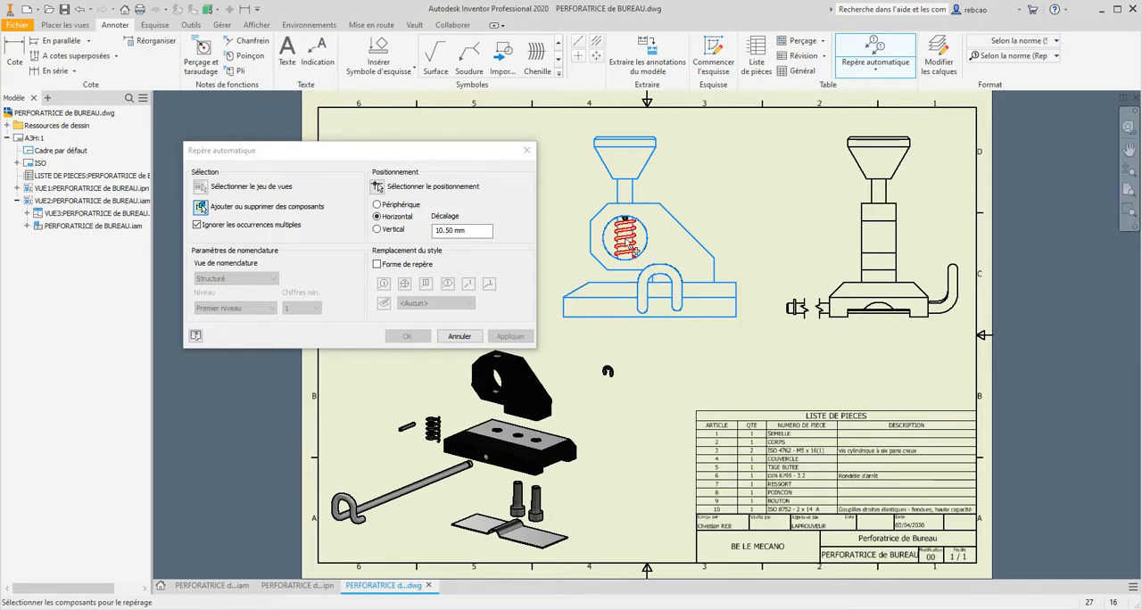
left_click(635, 250)
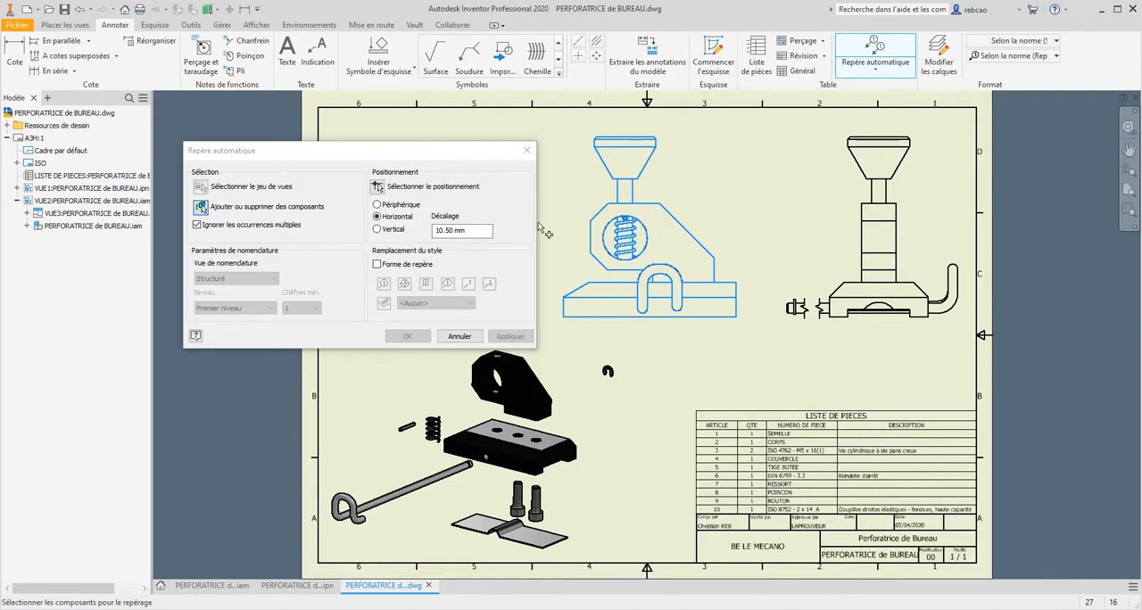
- Stack the automatic balloons vertically between the front and side views, overriding their shape with an underlined number without a circle
left_click(378, 230)
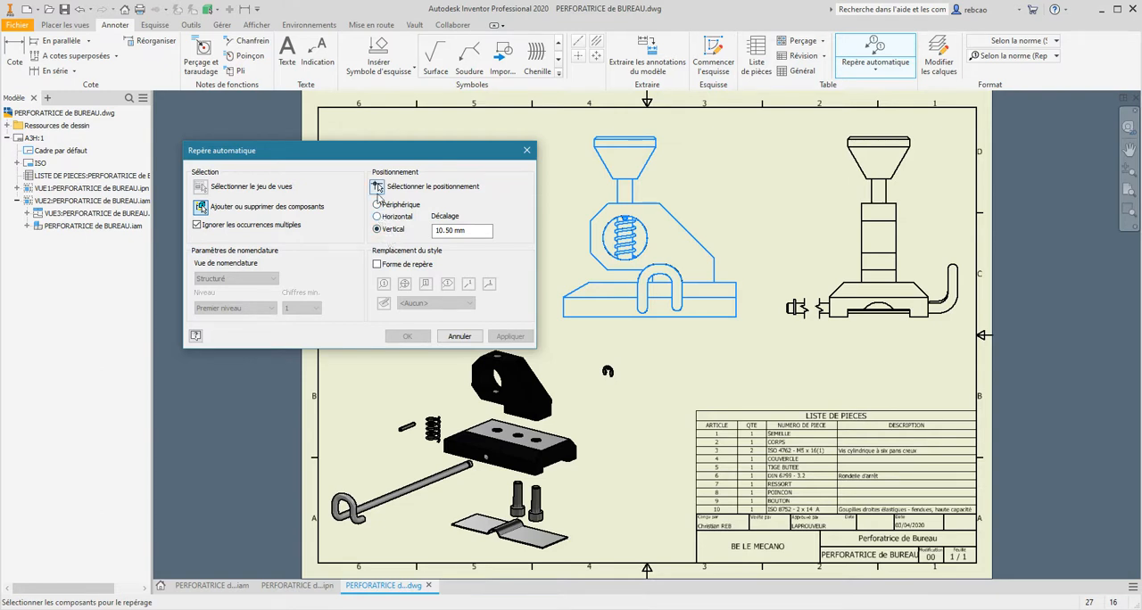
left_click(377, 265)
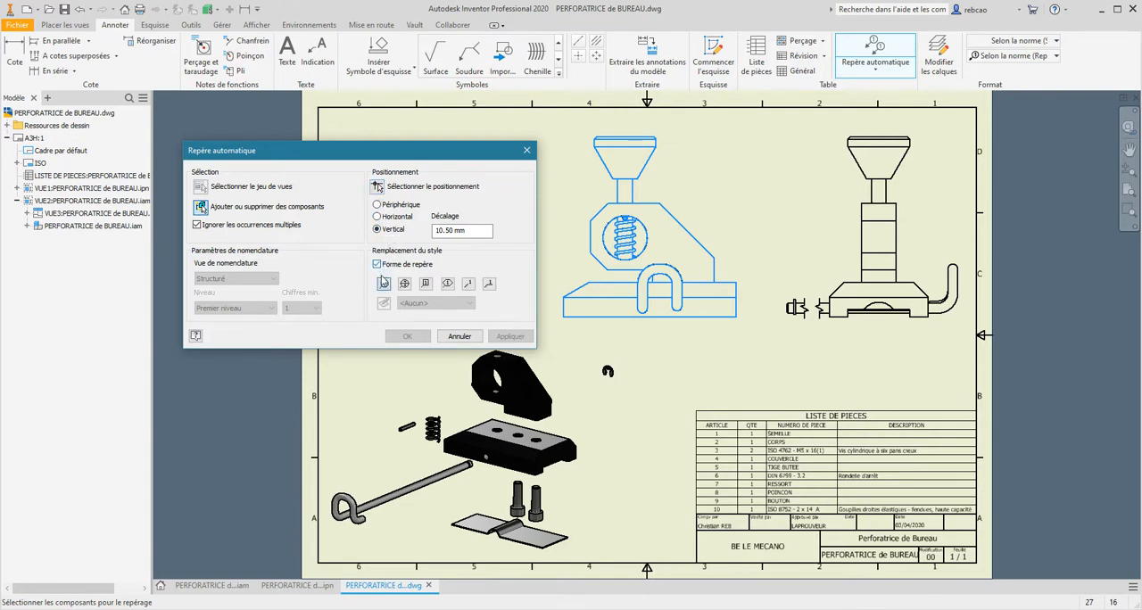
left_click(384, 284)
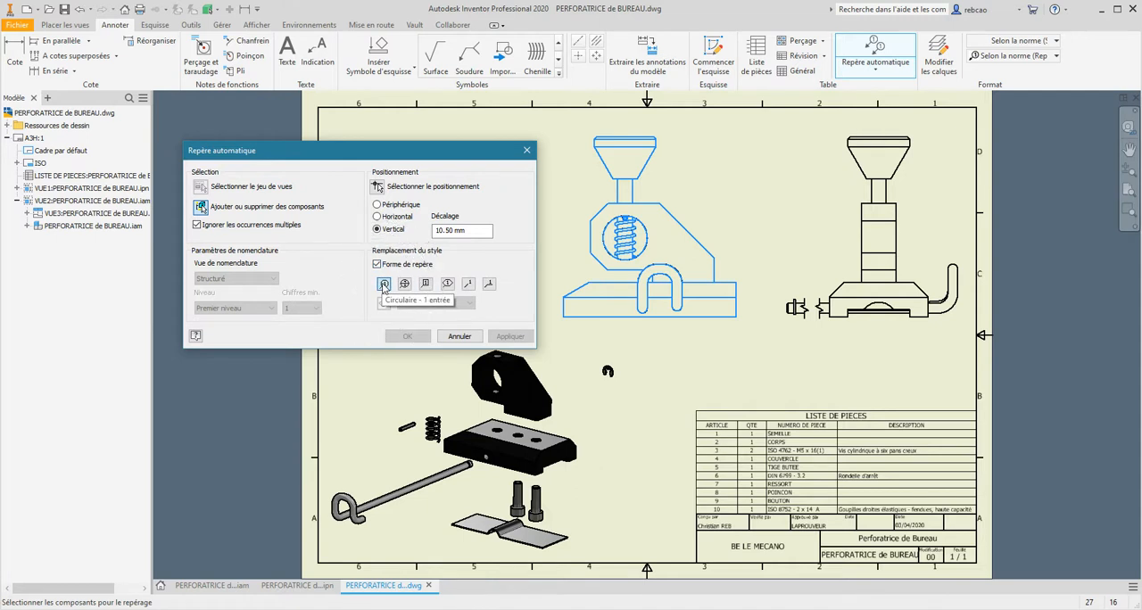
left_click(489, 286)
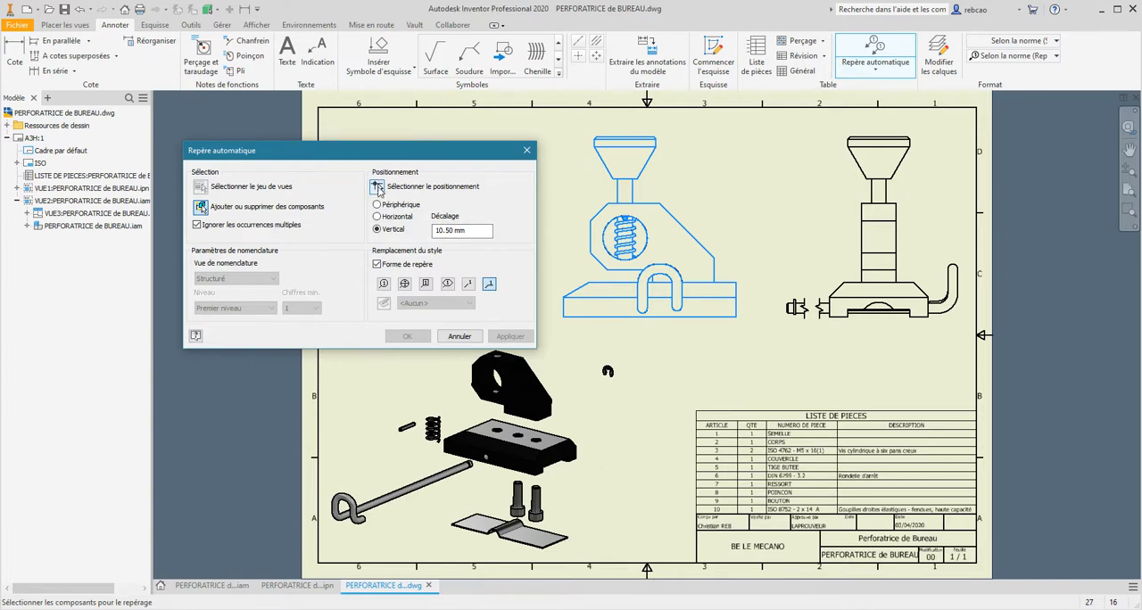
left_click(379, 188)
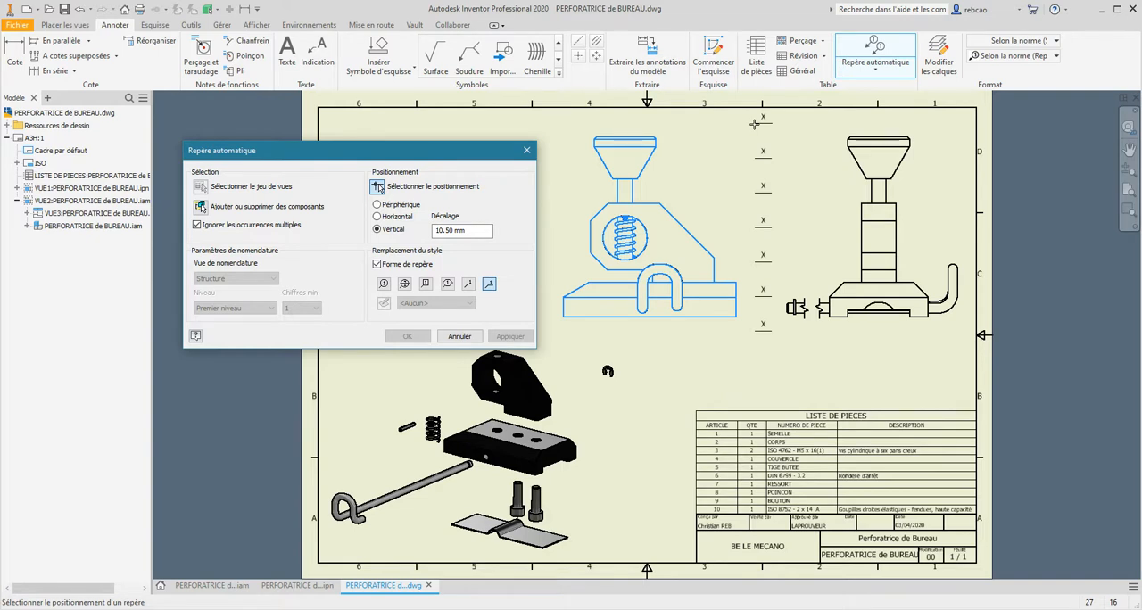
left_click(755, 127)
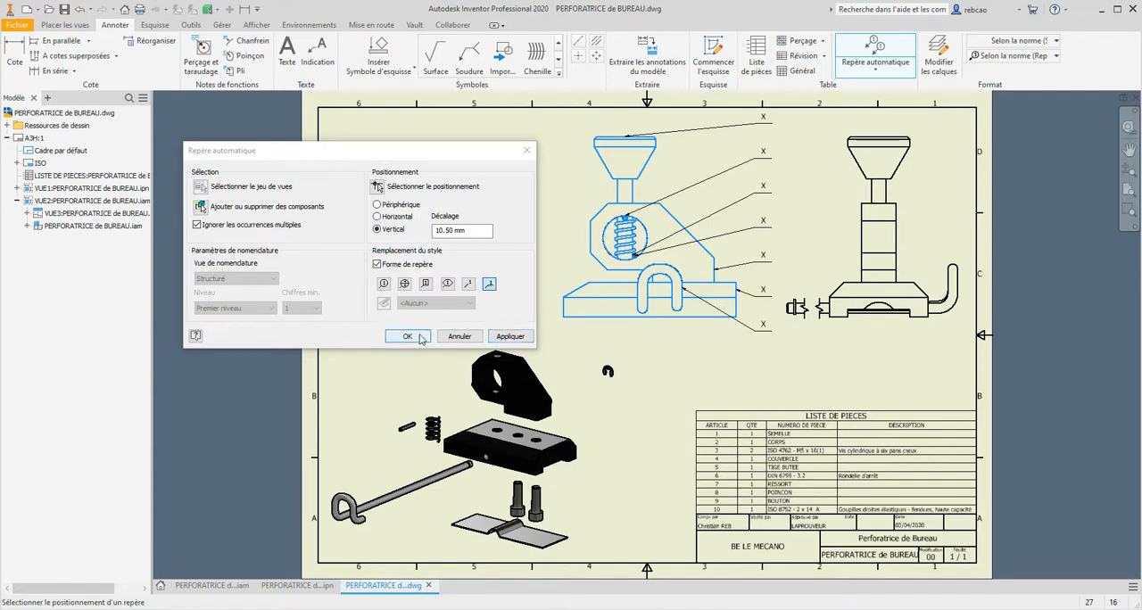
left_click(407, 336)
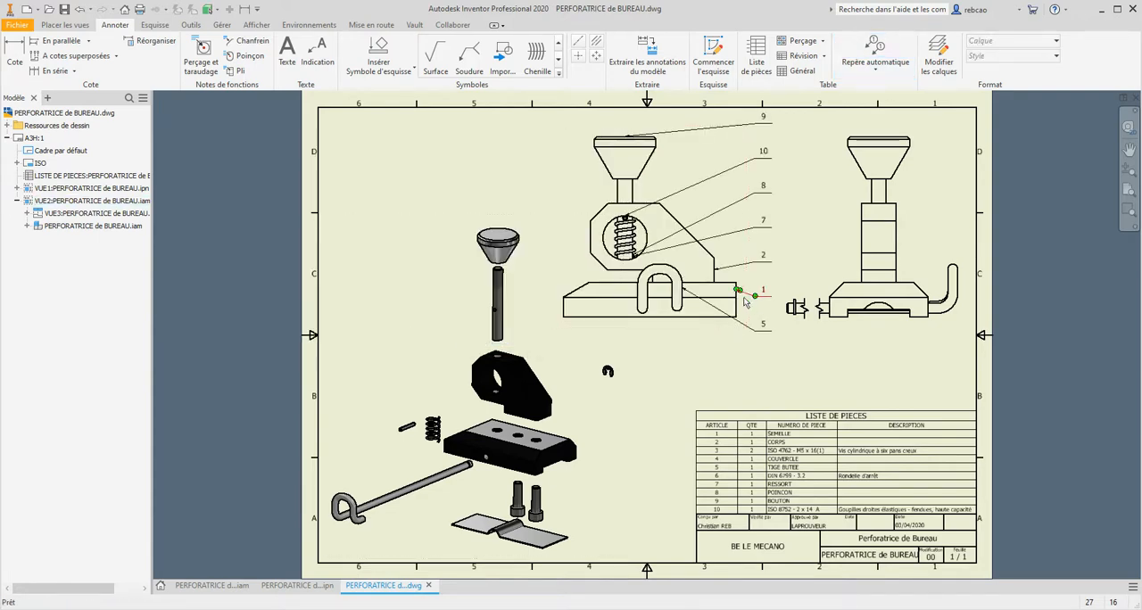
- Move balloon 9's arrow from the knob's top edge to its slanted side in the front view
middle_click_drag(789, 200, 722, 251)
scroll(689, 201, "down", 3)
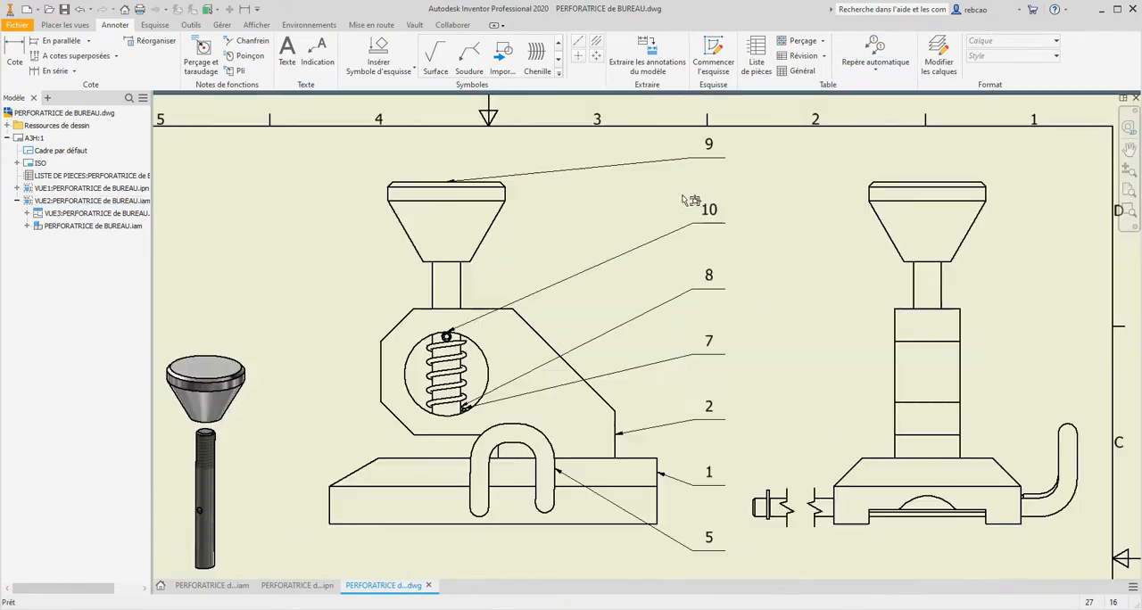
left_click(498, 182)
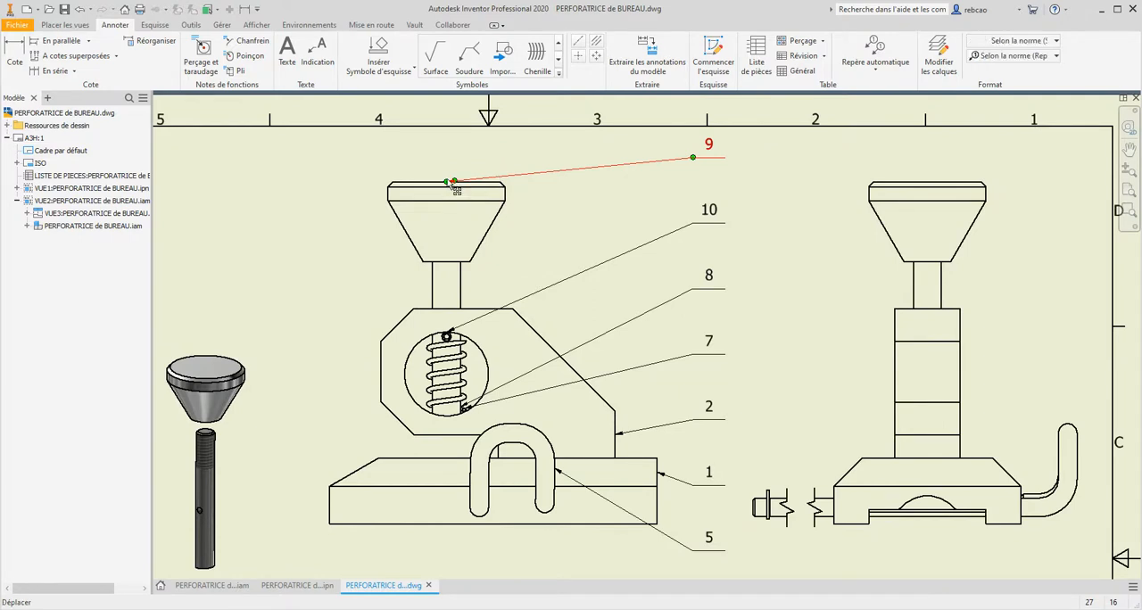
left_click_drag(454, 183, 495, 221)
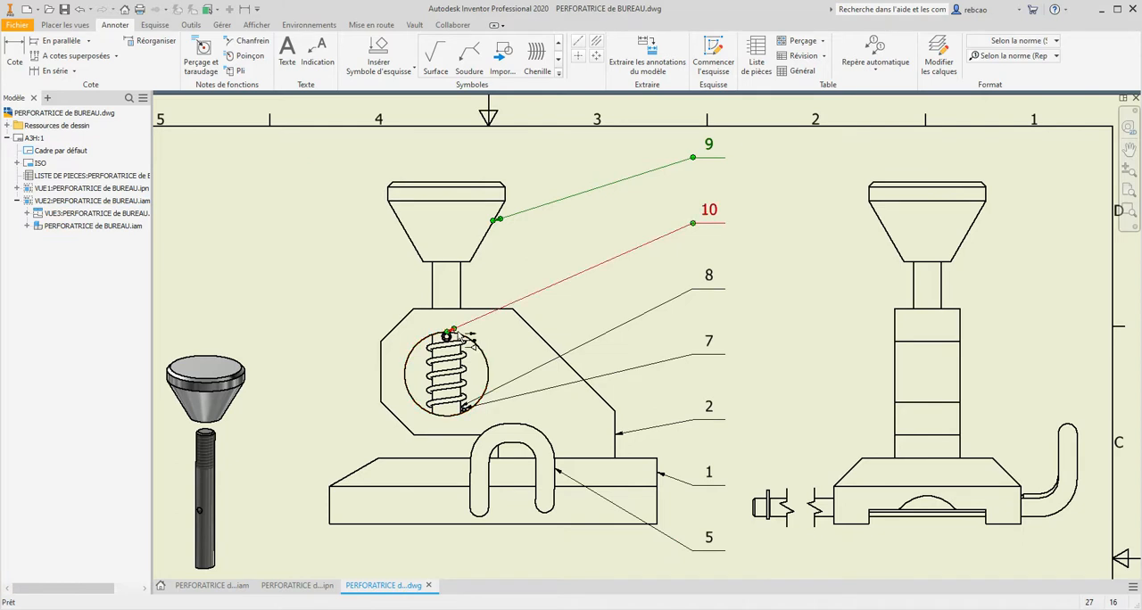
- Examine the arrows of balloons 7 and 8 near the spring and check their article numbers in the parts list
left_click(523, 381)
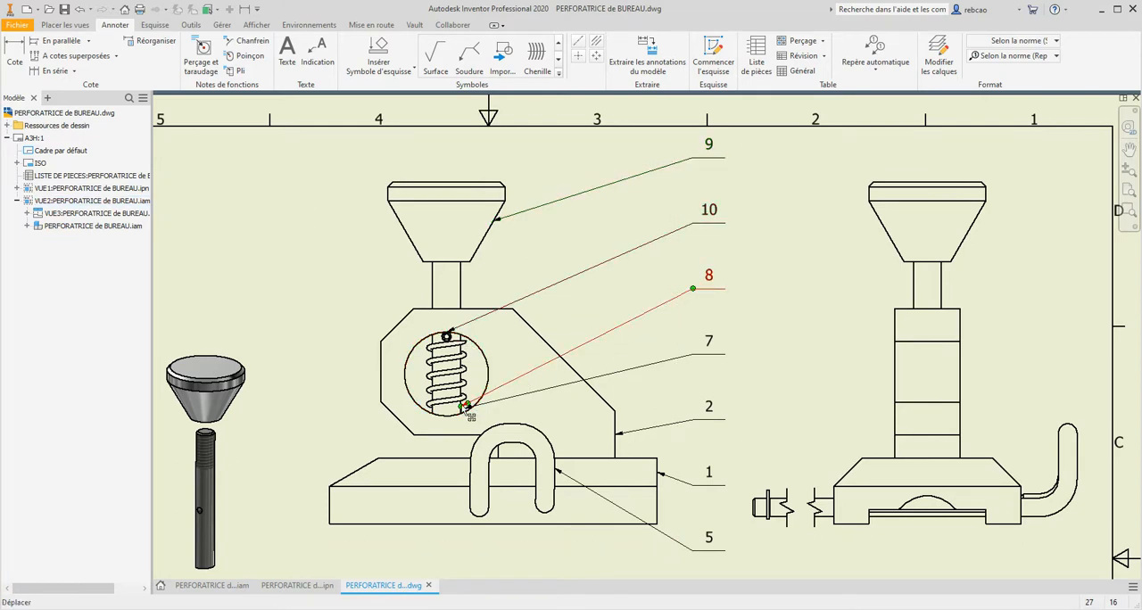
scroll(465, 412, "up", 5)
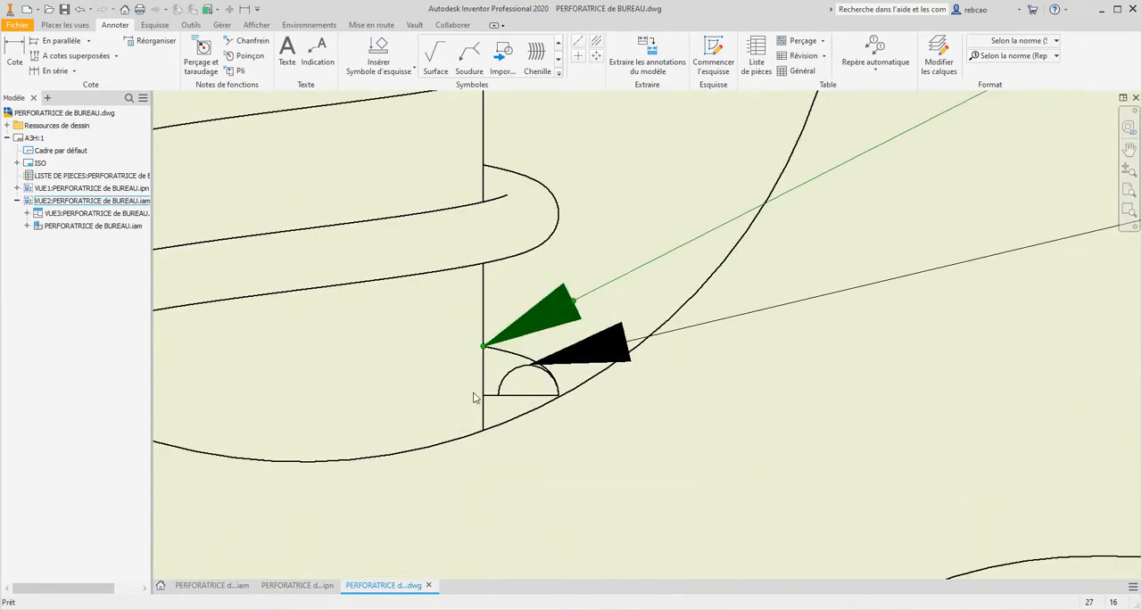
scroll(476, 395, "up", 2)
scroll(504, 373, "down", 8)
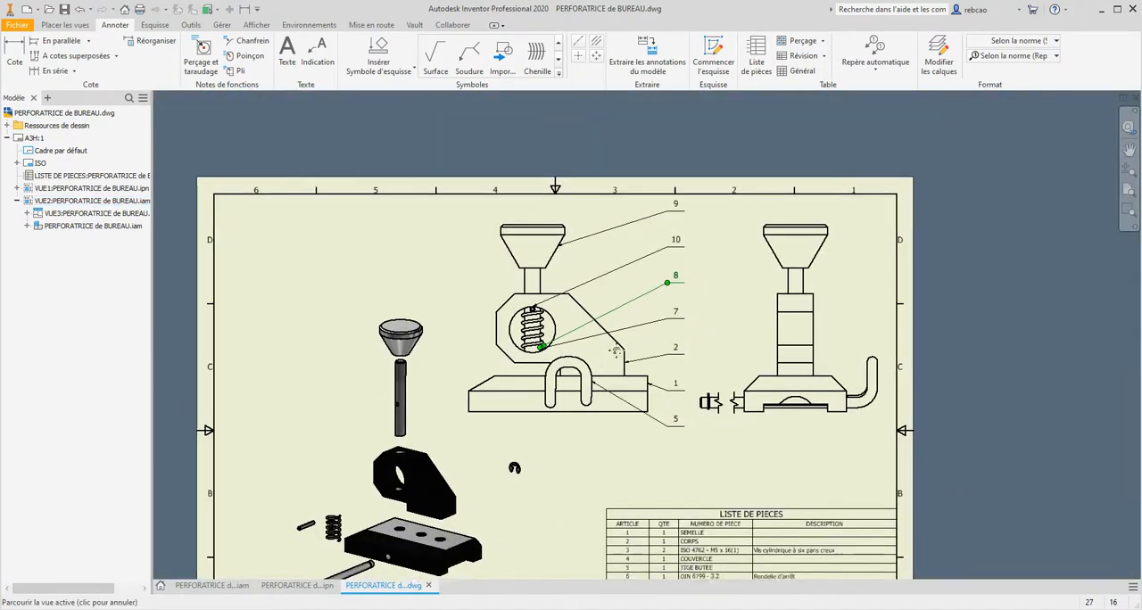
scroll(610, 389, "up", 5)
left_click(568, 456)
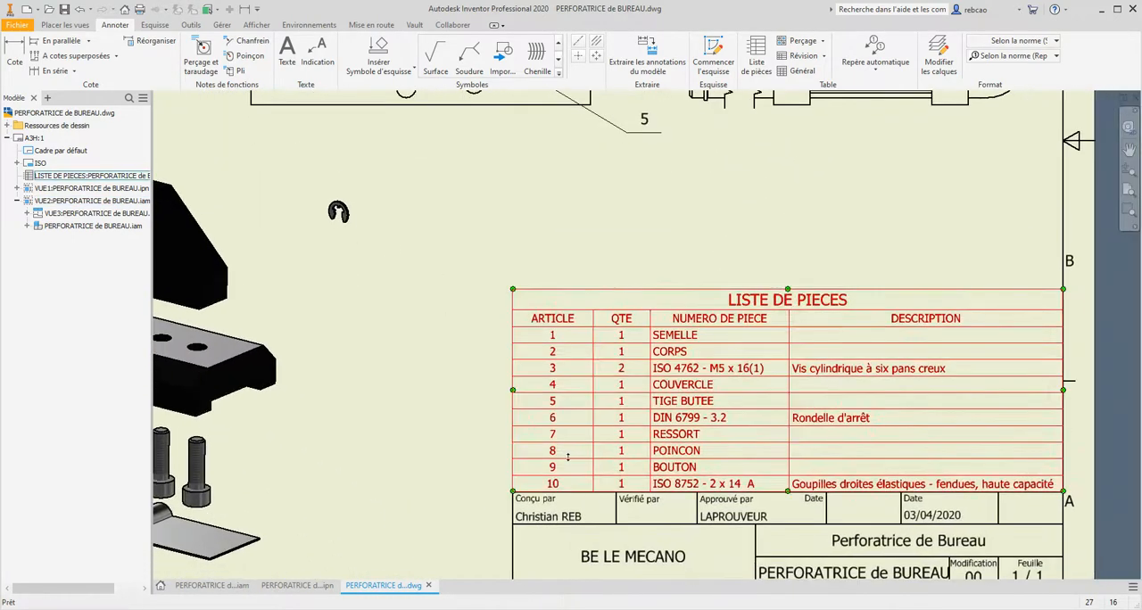
key("ctrl")
key("ctrl")
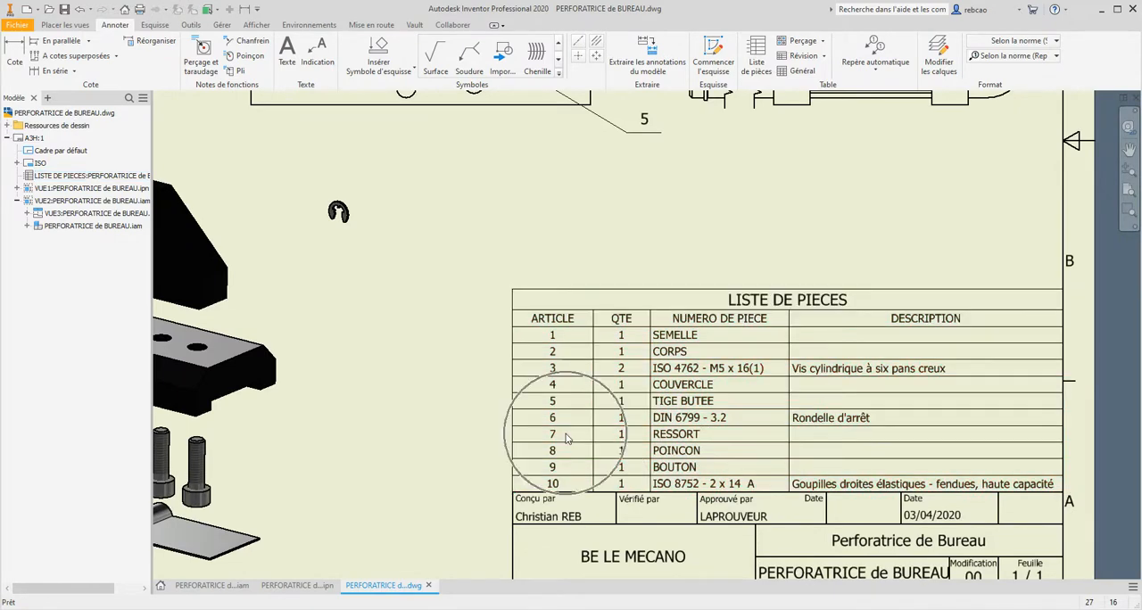
scroll(591, 294, "down", 5)
scroll(560, 286, "up", 10)
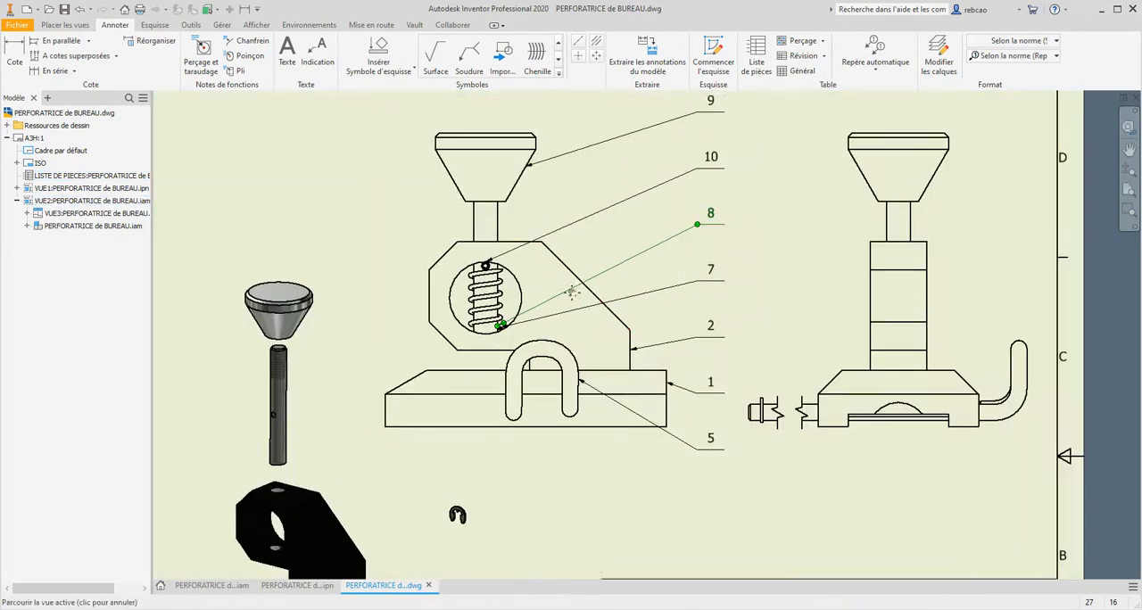
scroll(540, 375, "down", 4)
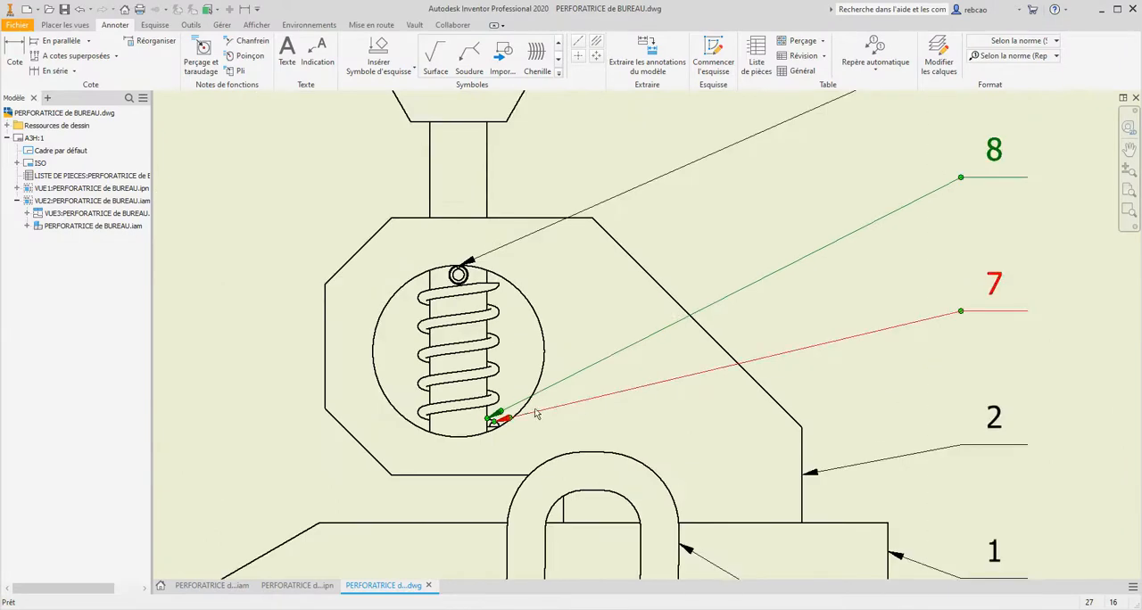
- Move balloon 8's arrow up to the punch shaft above the body and lower balloon 10's number beneath balloon 8
left_click_drag(494, 417, 495, 393)
scroll(518, 358, "down", 4)
scroll(503, 326, "up", 6)
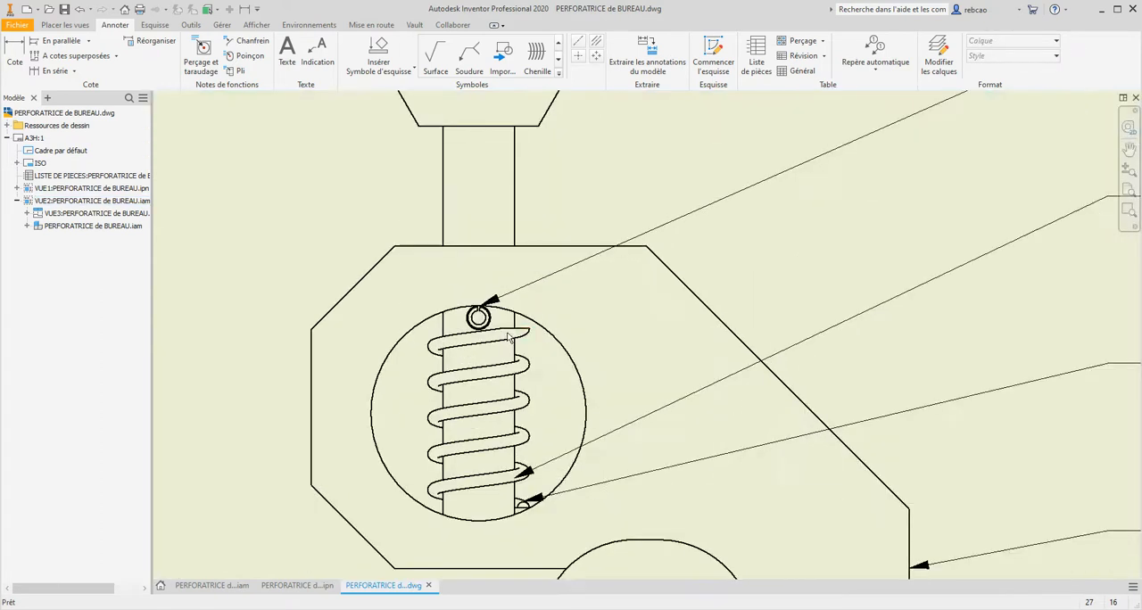
scroll(536, 410, "down", 3)
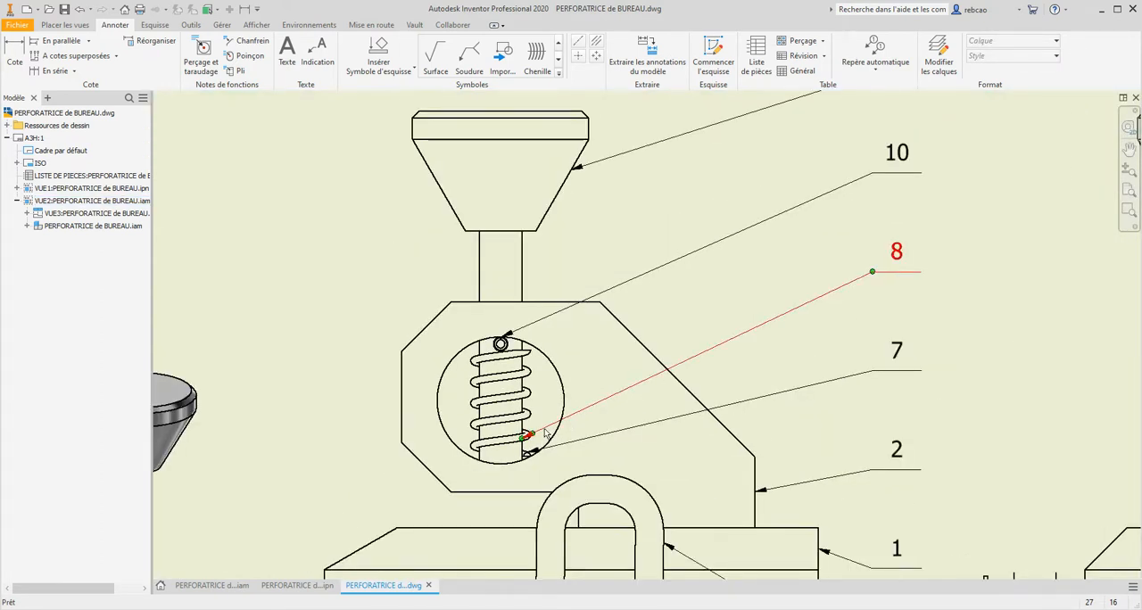
left_click(541, 438)
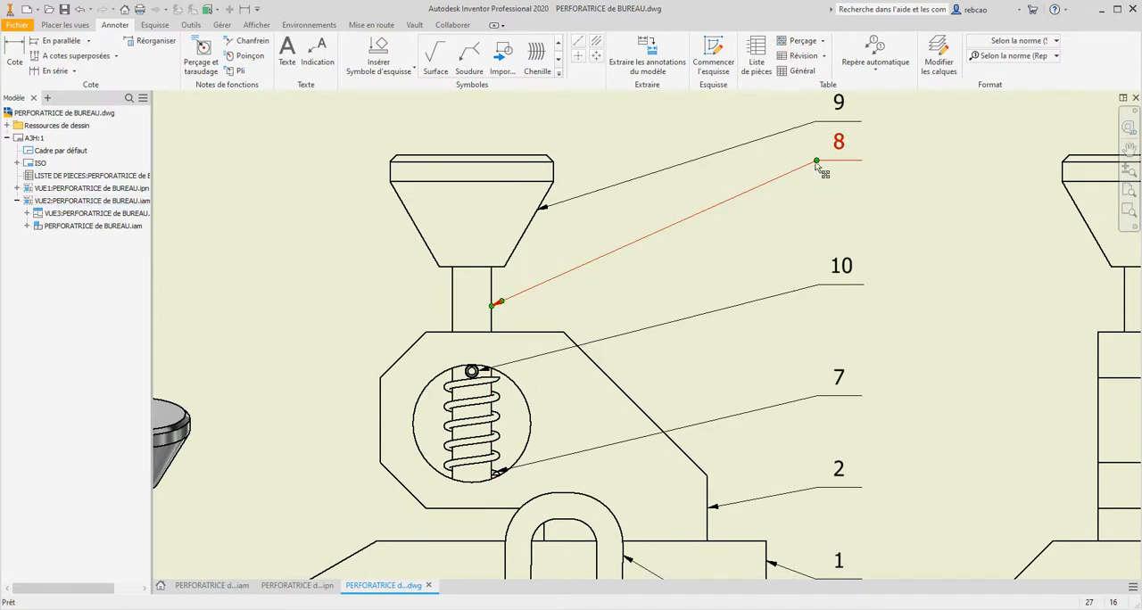
- Reposition balloon 8's number midway between balloons 9 and 10, aligned with the balloon column
left_click_drag(815, 162, 817, 200)
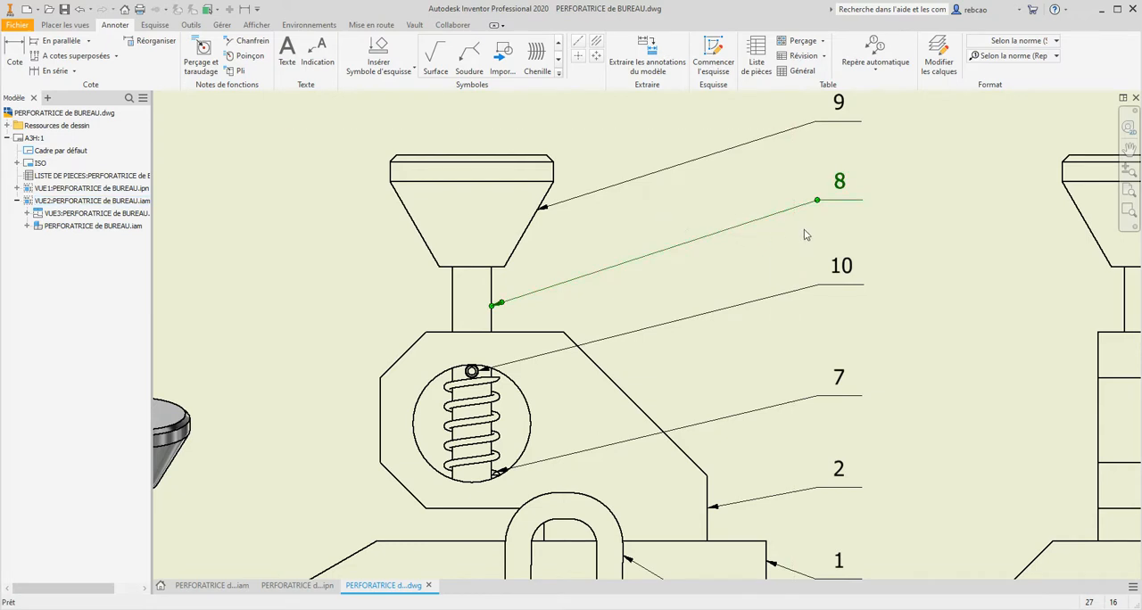
middle_click_drag(806, 229, 678, 312)
left_click_drag(687, 290, 687, 300)
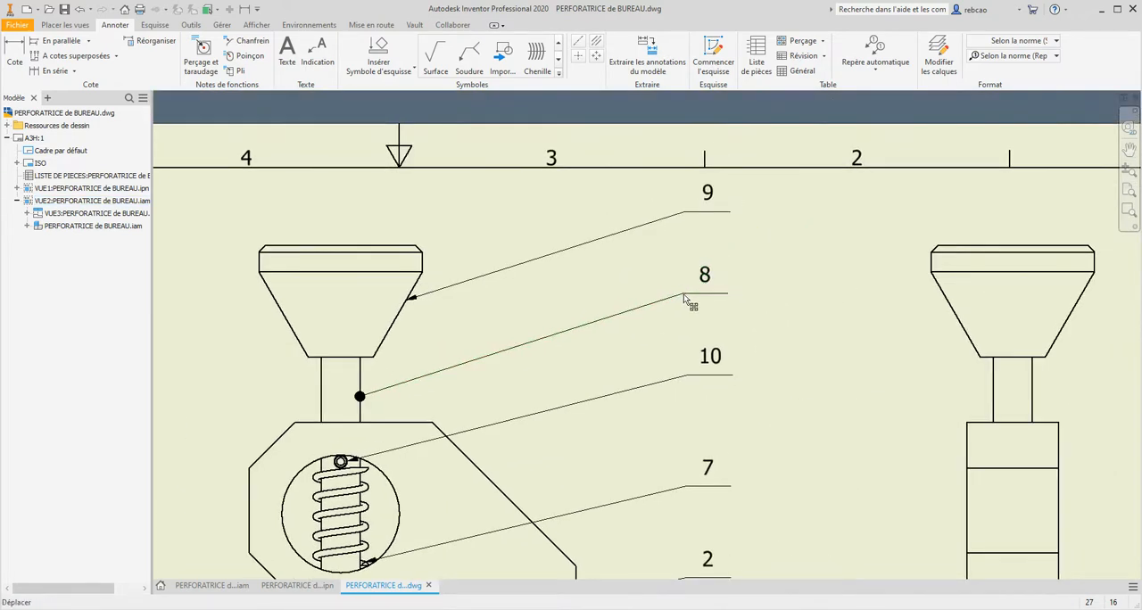
scroll(643, 284, "down", 3)
middle_click_drag(643, 283, 642, 274)
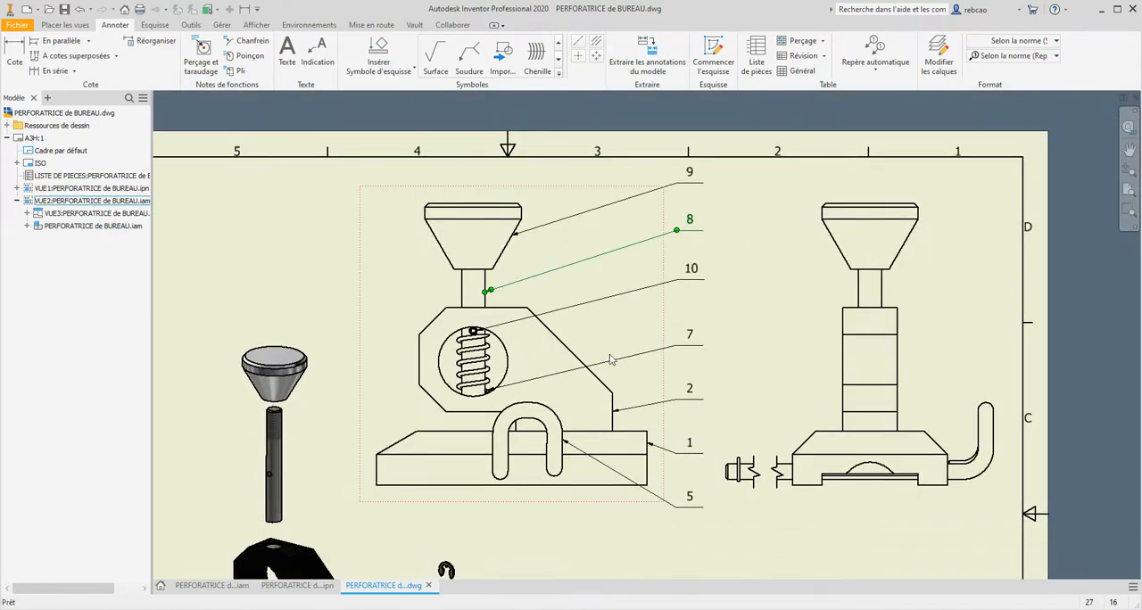
- Move balloon 7's arrow to the middle coils of the spring and raise its number closer to balloon 10
scroll(472, 341, "up", 3)
middle_click_drag(539, 424, 533, 375)
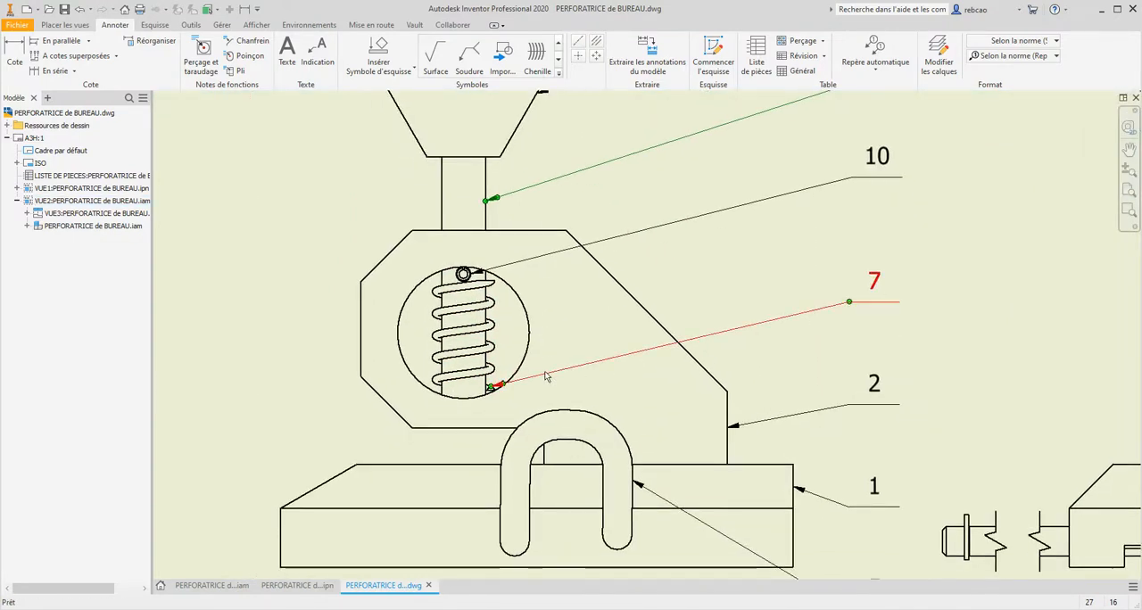
left_click(546, 380)
left_click_drag(496, 385, 500, 325)
left_click_drag(853, 308, 852, 277)
scroll(866, 329, "down", 3)
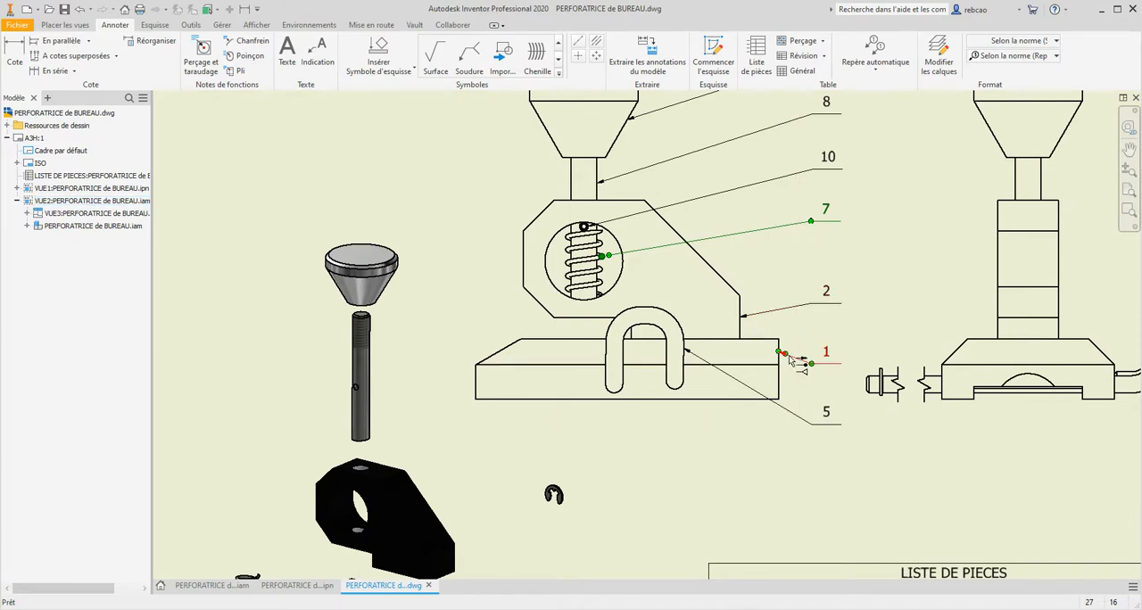
- Move balloon 5's arrow lower on the stop rod's hooked end in the front view
left_click(735, 377)
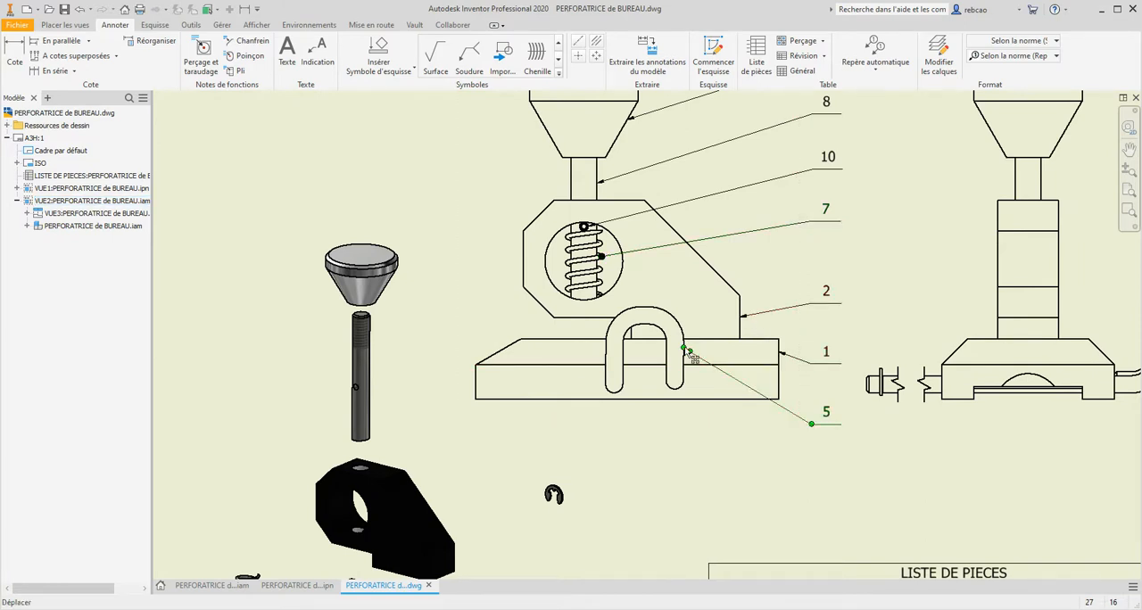
left_click_drag(686, 351, 684, 381)
left_click(741, 449)
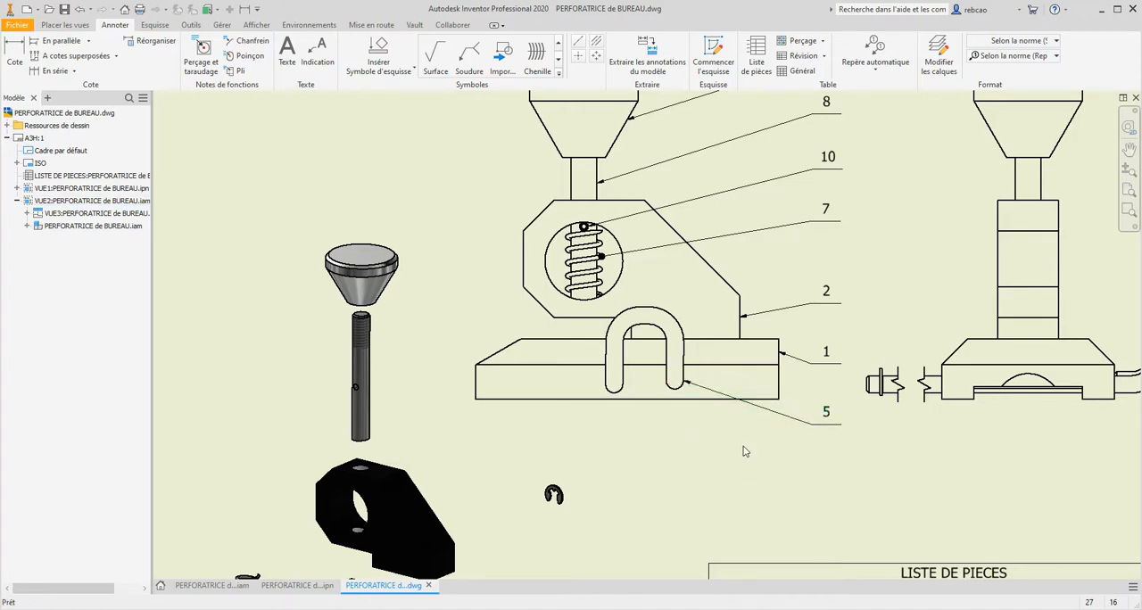
- Add a single circled balloon to the retaining ring in the exploded view, placing number 6 below it beside the body
scroll(708, 413, "down", 2)
scroll(707, 413, "up", 3)
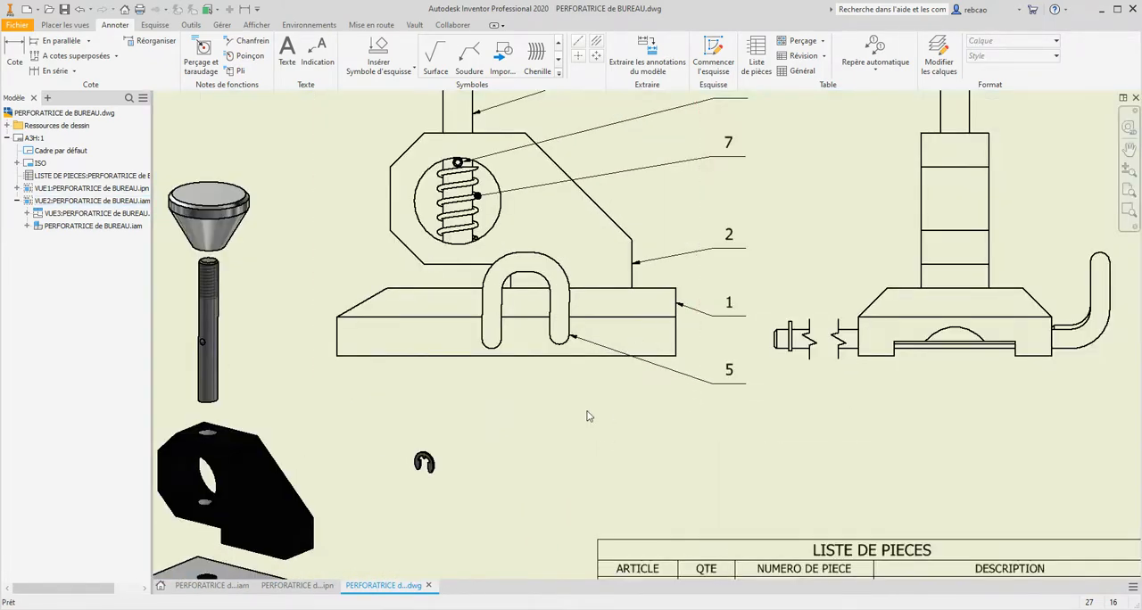
mouse_move(587, 415)
middle_mouse_down()
mouse_move(737, 351)
mouse_move(764, 312)
mouse_move(725, 268)
middle_mouse_up()
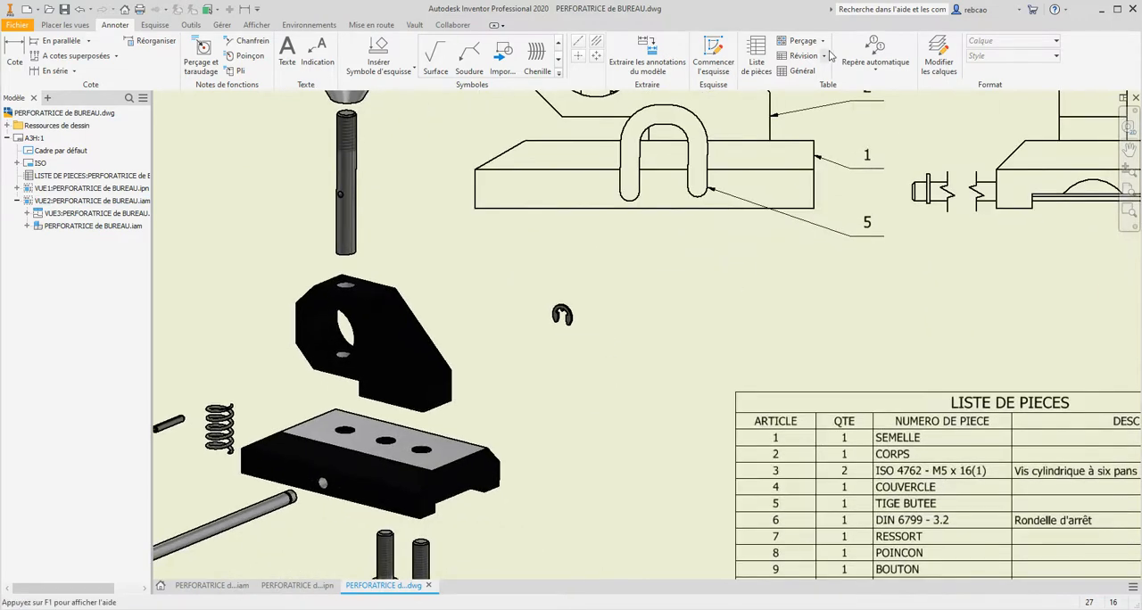
left_click(862, 77)
left_click(859, 91)
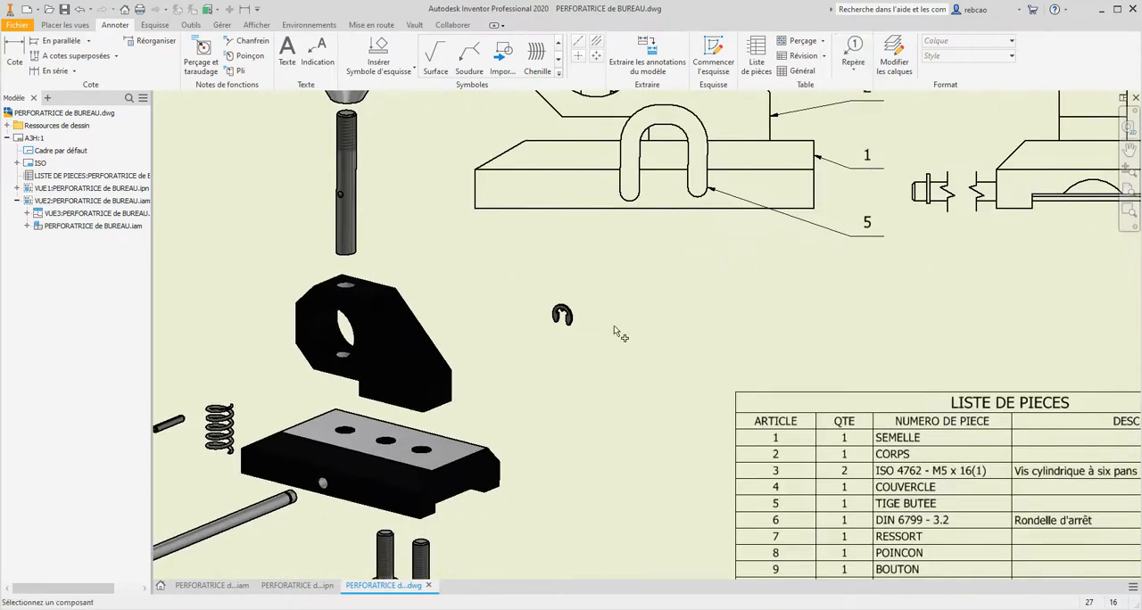
left_click(561, 315)
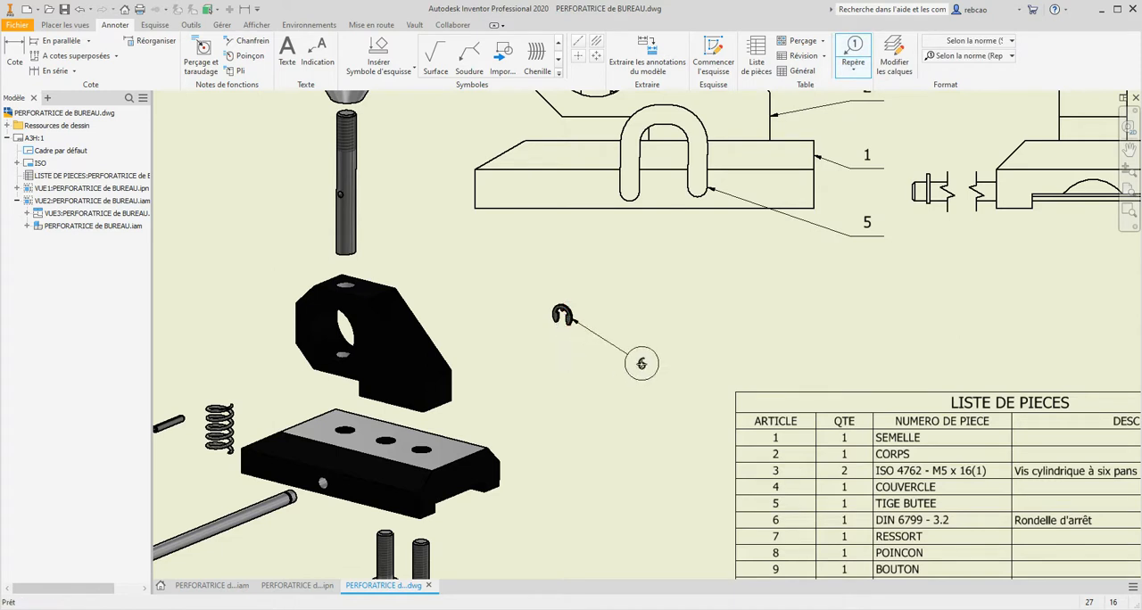
right_click(642, 363)
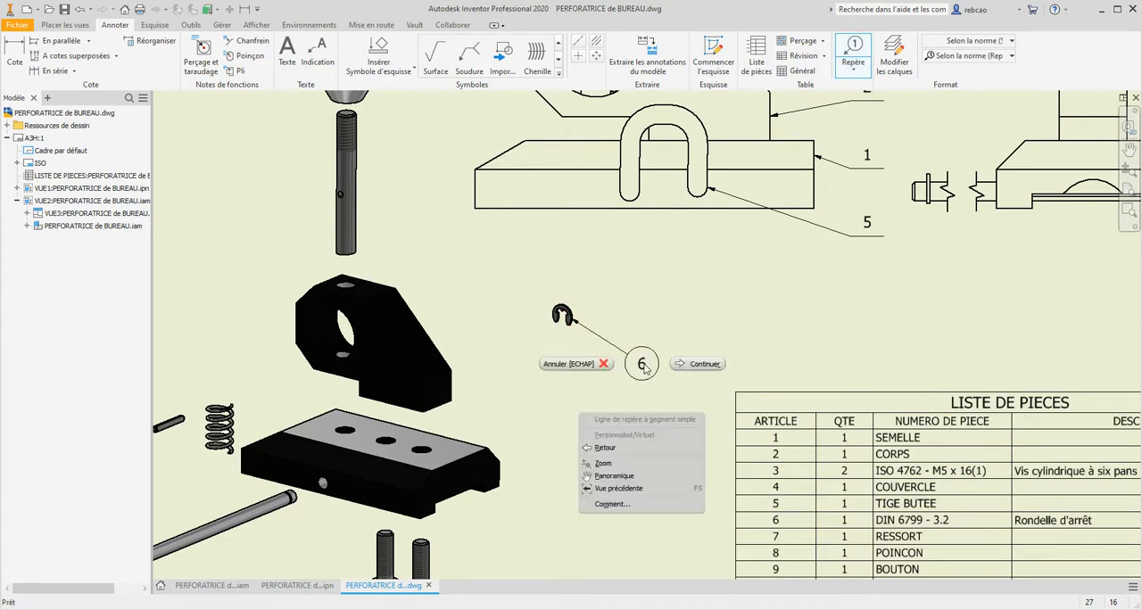
left_click(703, 365)
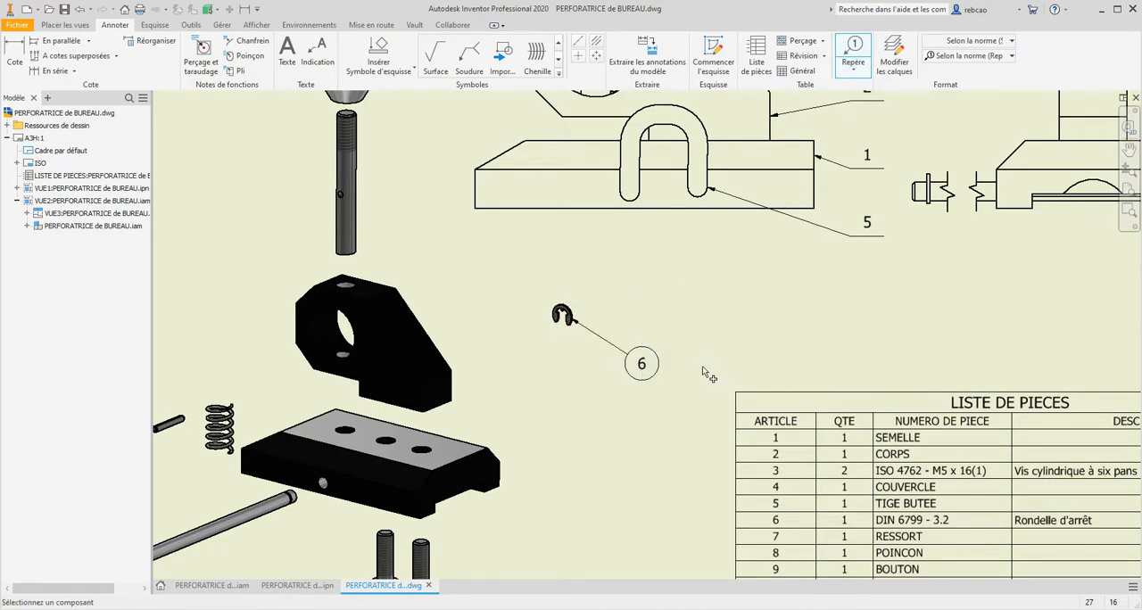
- Add a single balloon to the front-most cap screw in the exploded view, placing number 3 beside it, slightly above the screw head
scroll(702, 366, "up", 3)
mouse_move(686, 376)
middle_mouse_down()
mouse_move(646, 351)
mouse_move(623, 375)
middle_mouse_up()
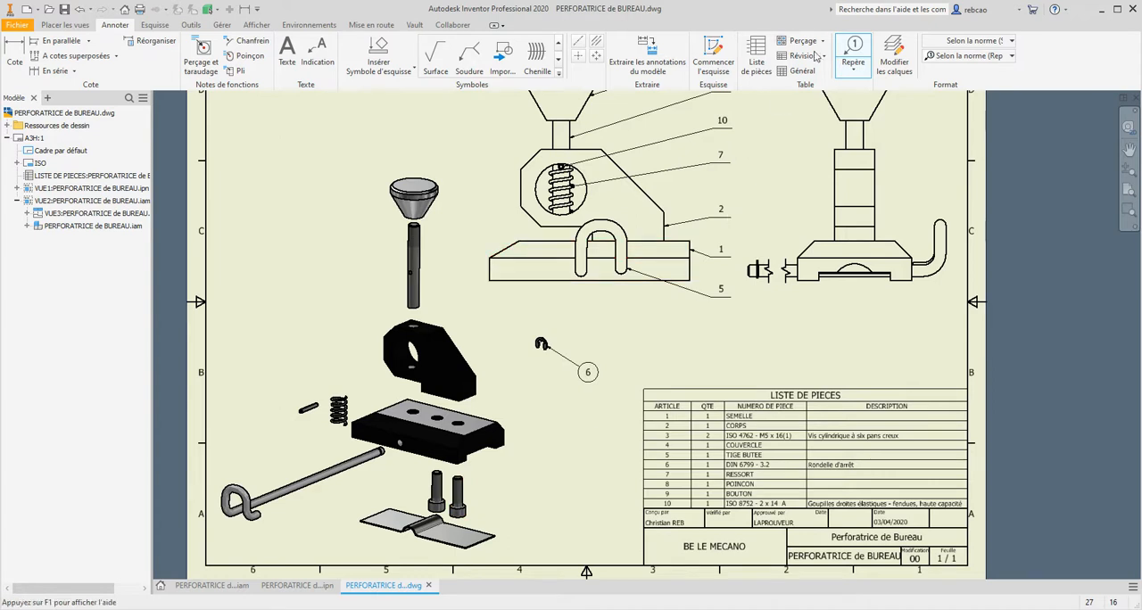
left_click(848, 56)
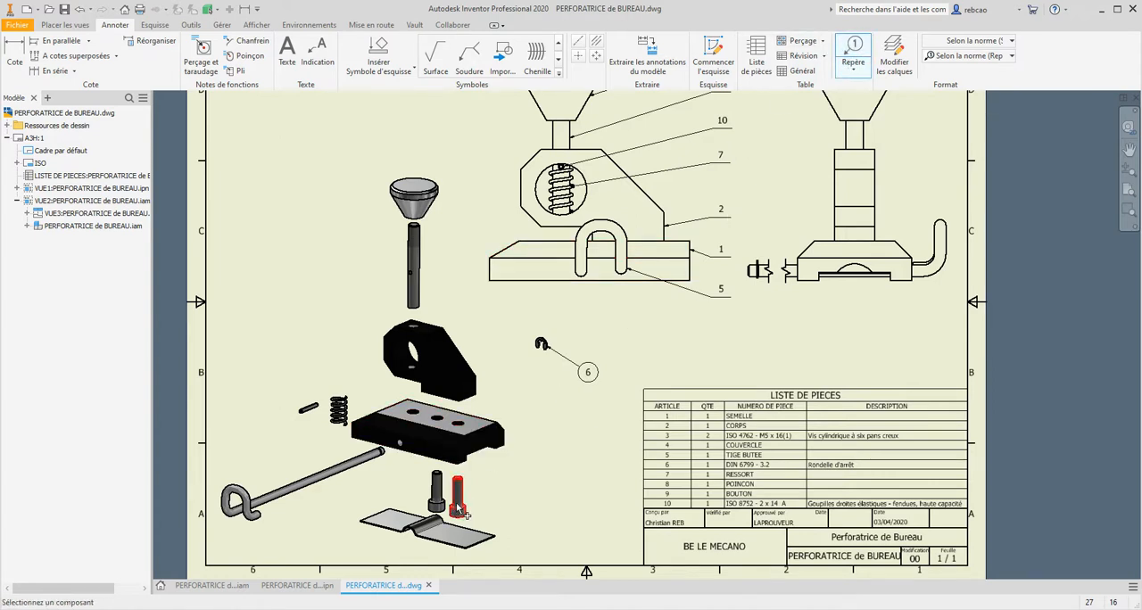
left_click(460, 506)
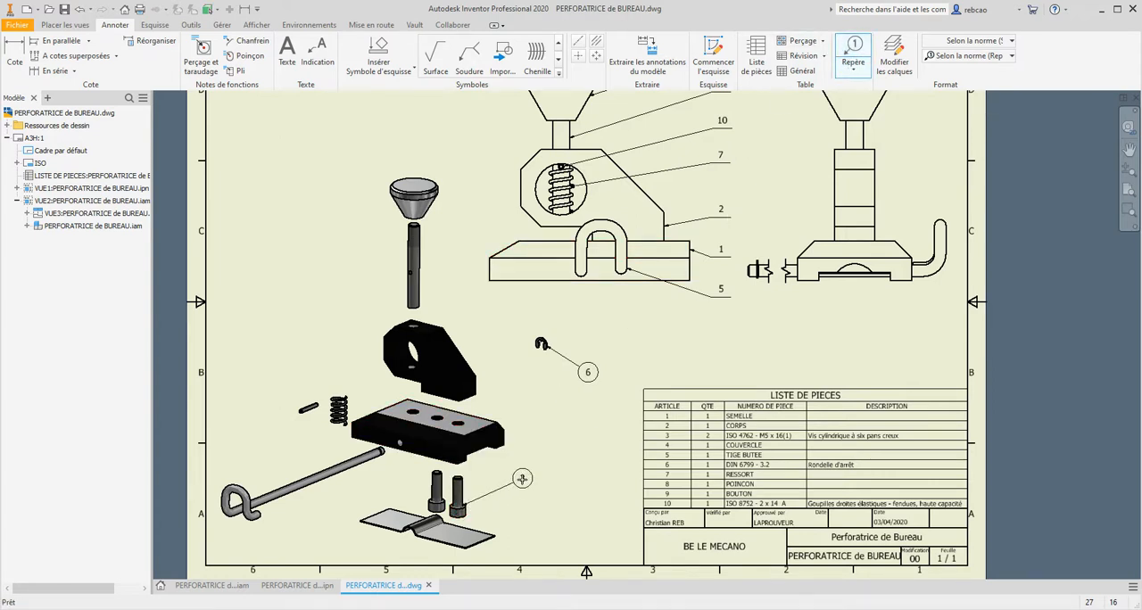
right_click(547, 479)
left_click(593, 484)
- Add a single balloon to the cover's thin edge in the side view, placing number 4 directly below the base
left_click(846, 278)
right_click(846, 321)
left_click(892, 327)
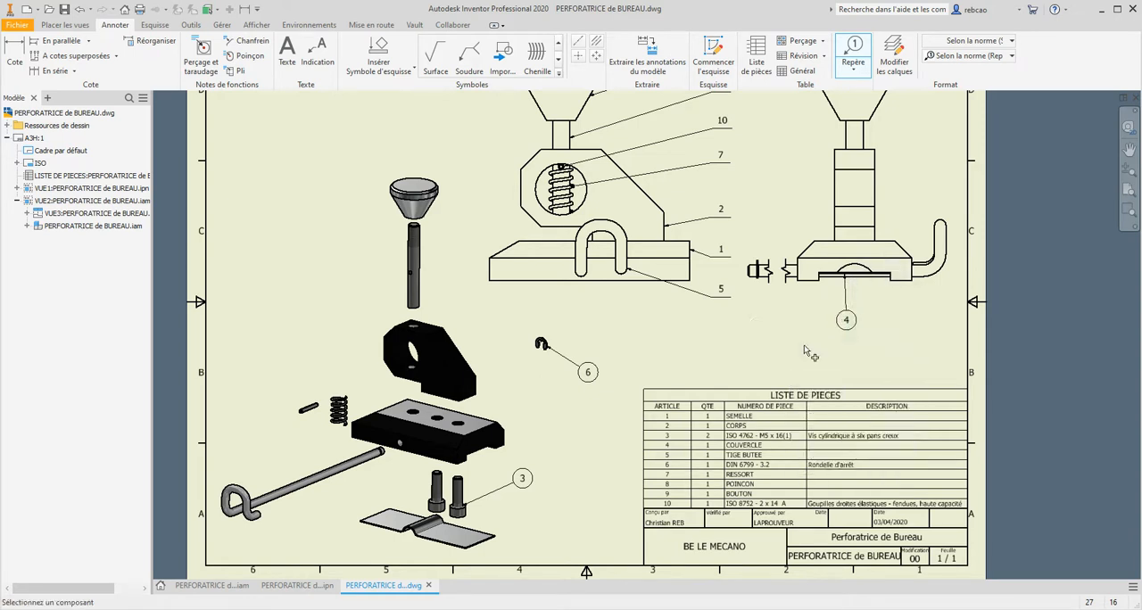
- Add a single balloon to the bent cover plate in the exploded view, placing number 4 beside it below balloon 3
left_click(495, 546)
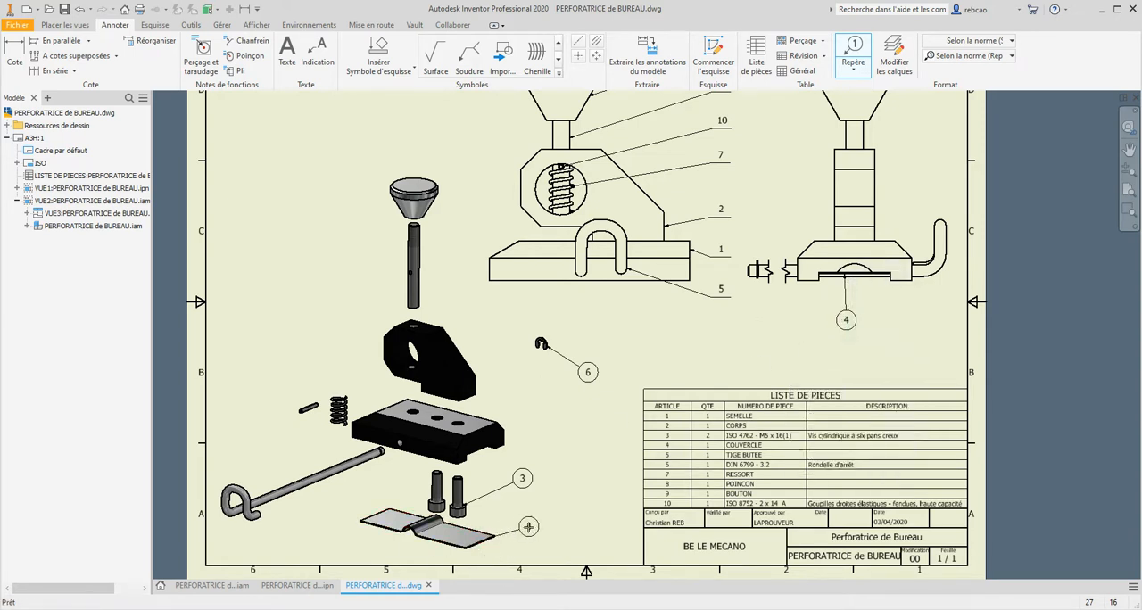
right_click(589, 518)
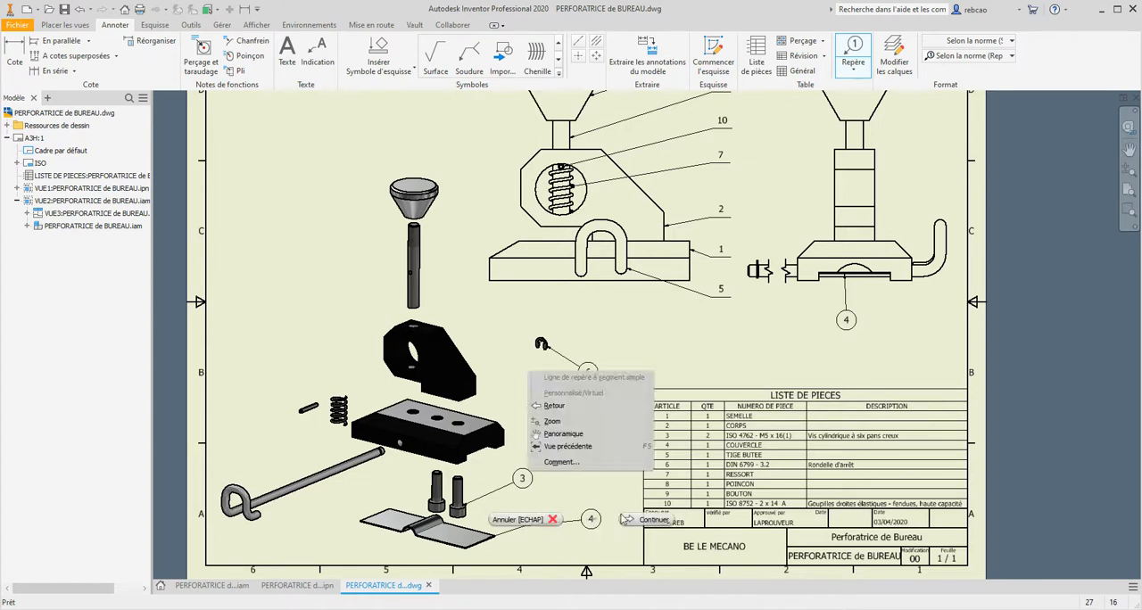
left_click(635, 405)
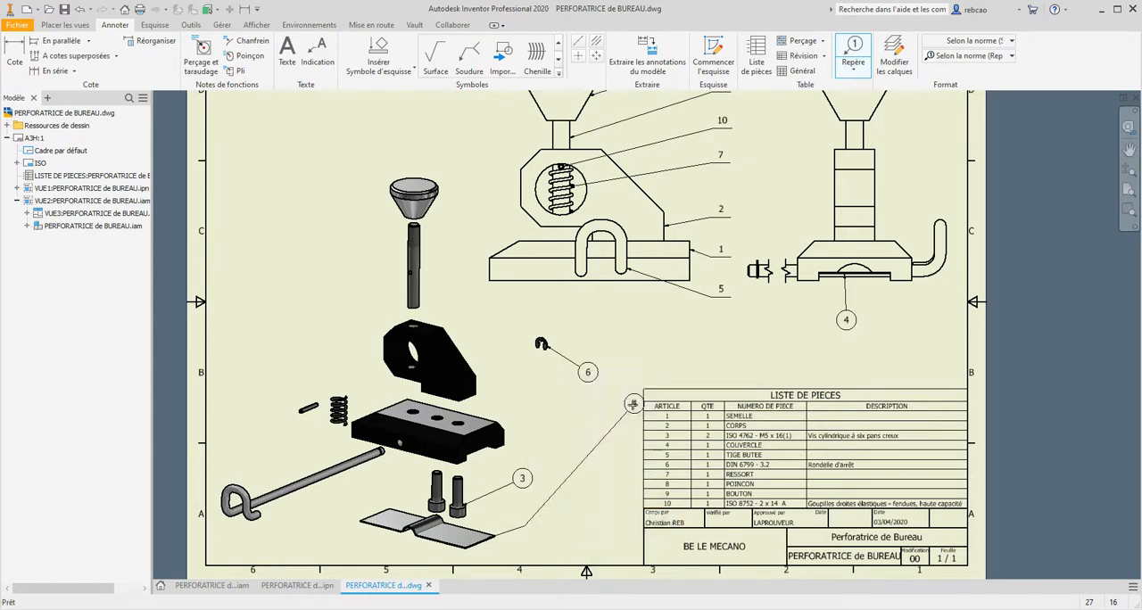
right_click(537, 522)
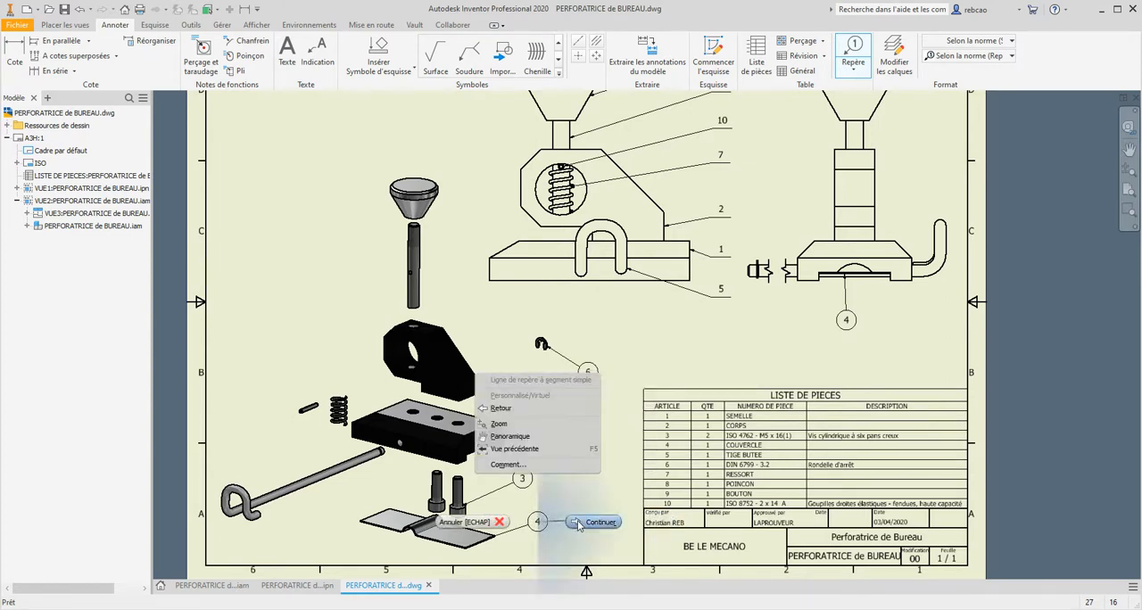
left_click(582, 526)
key("Escape")
- Override the shape of the four circled balloons (6, 3 and both 4s) with the underlined-number style used in the front view
middle_click(450, 274)
middle_click(450, 273)
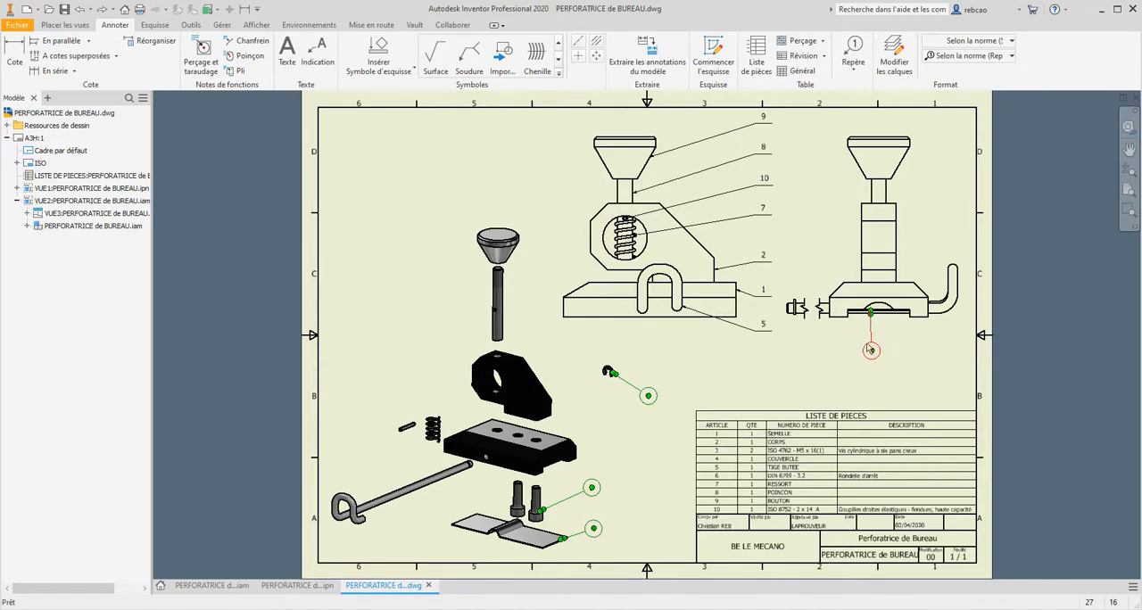
right_click(870, 350)
left_click(903, 385)
left_click(176, 132)
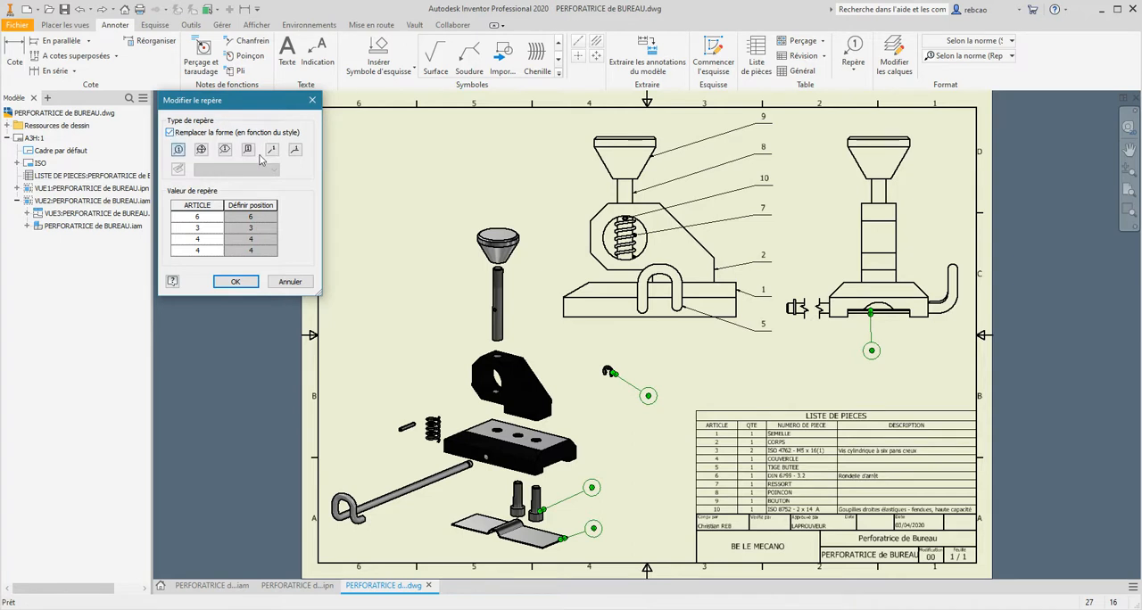
left_click(297, 151)
left_click(235, 281)
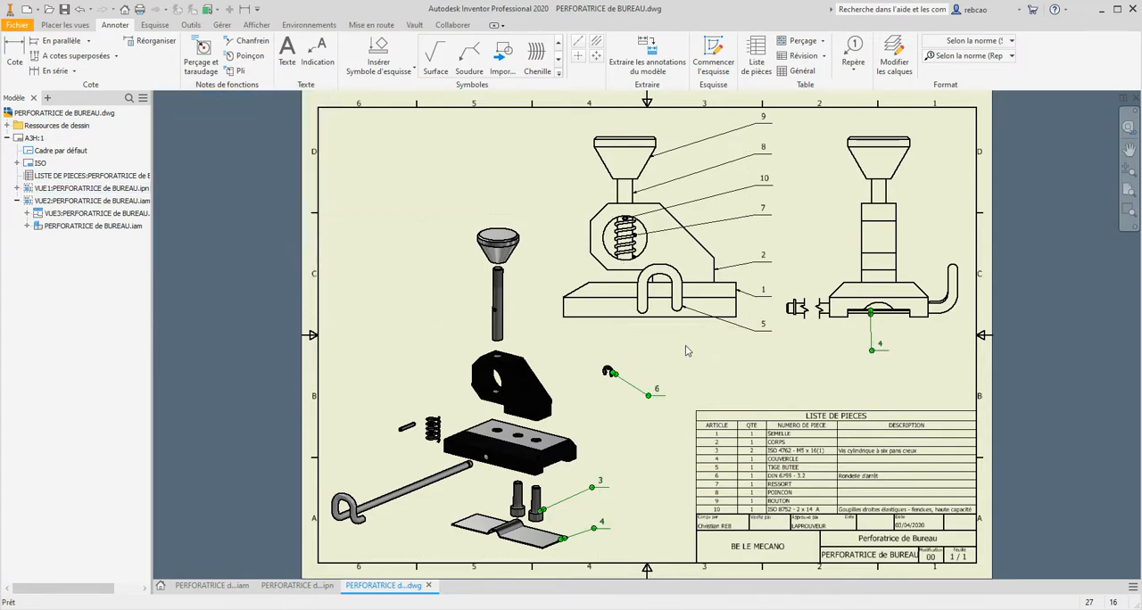
key("Escape")
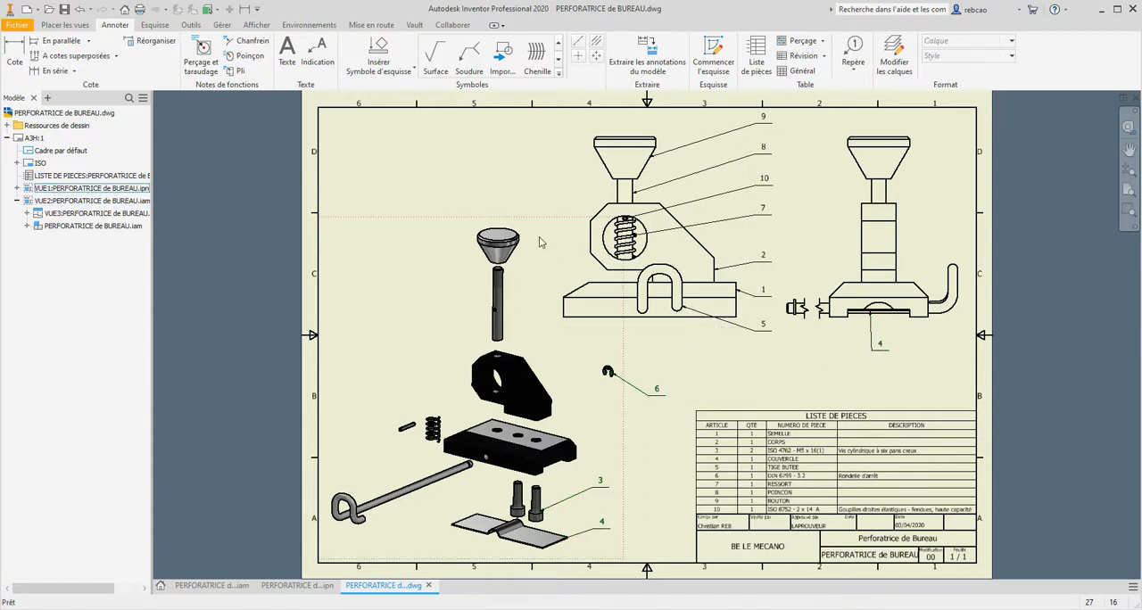